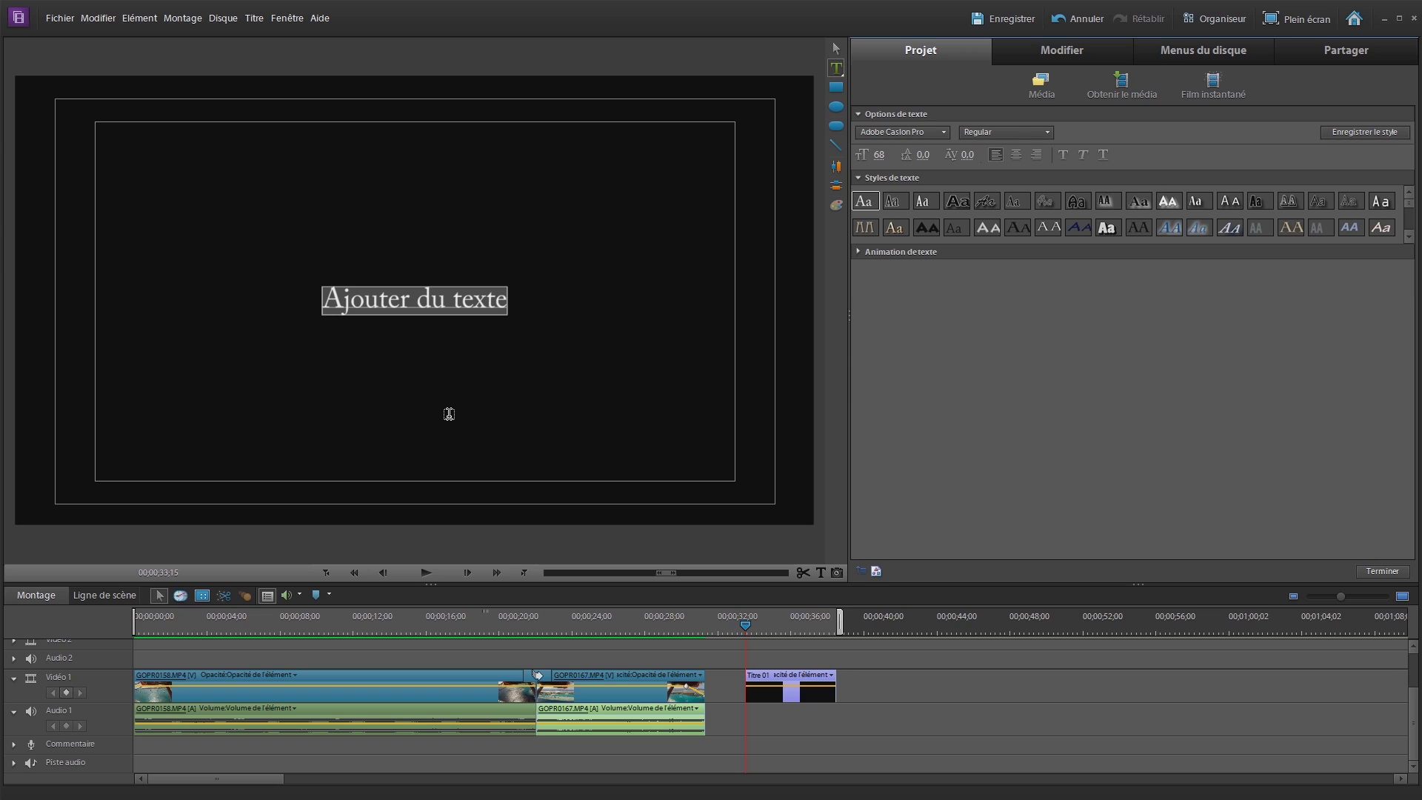
# Step: Replace the placeholder title text with "Les Maldives" and centre it vertically and horizontally in the frame
pyautogui.write('L')
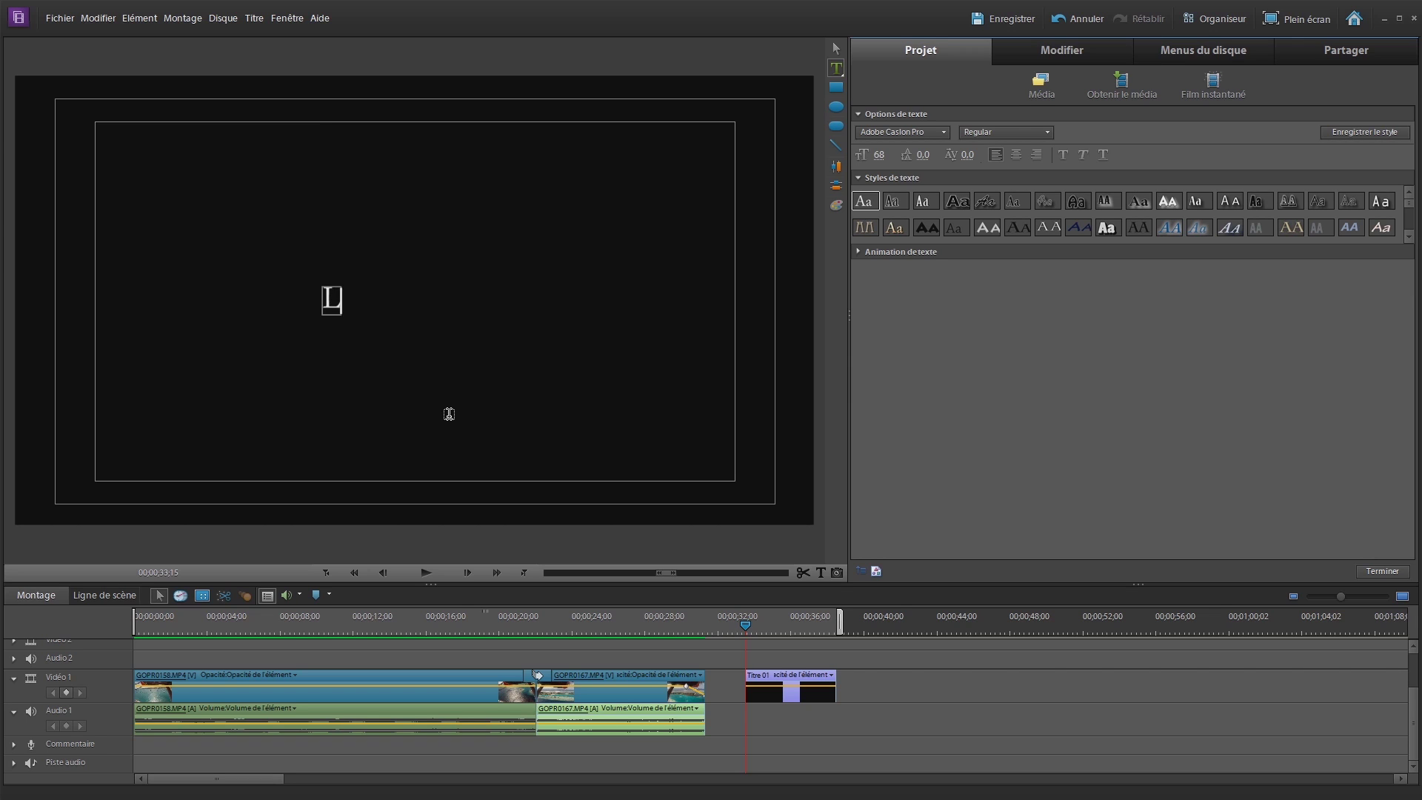
pyautogui.write('es Maldives')
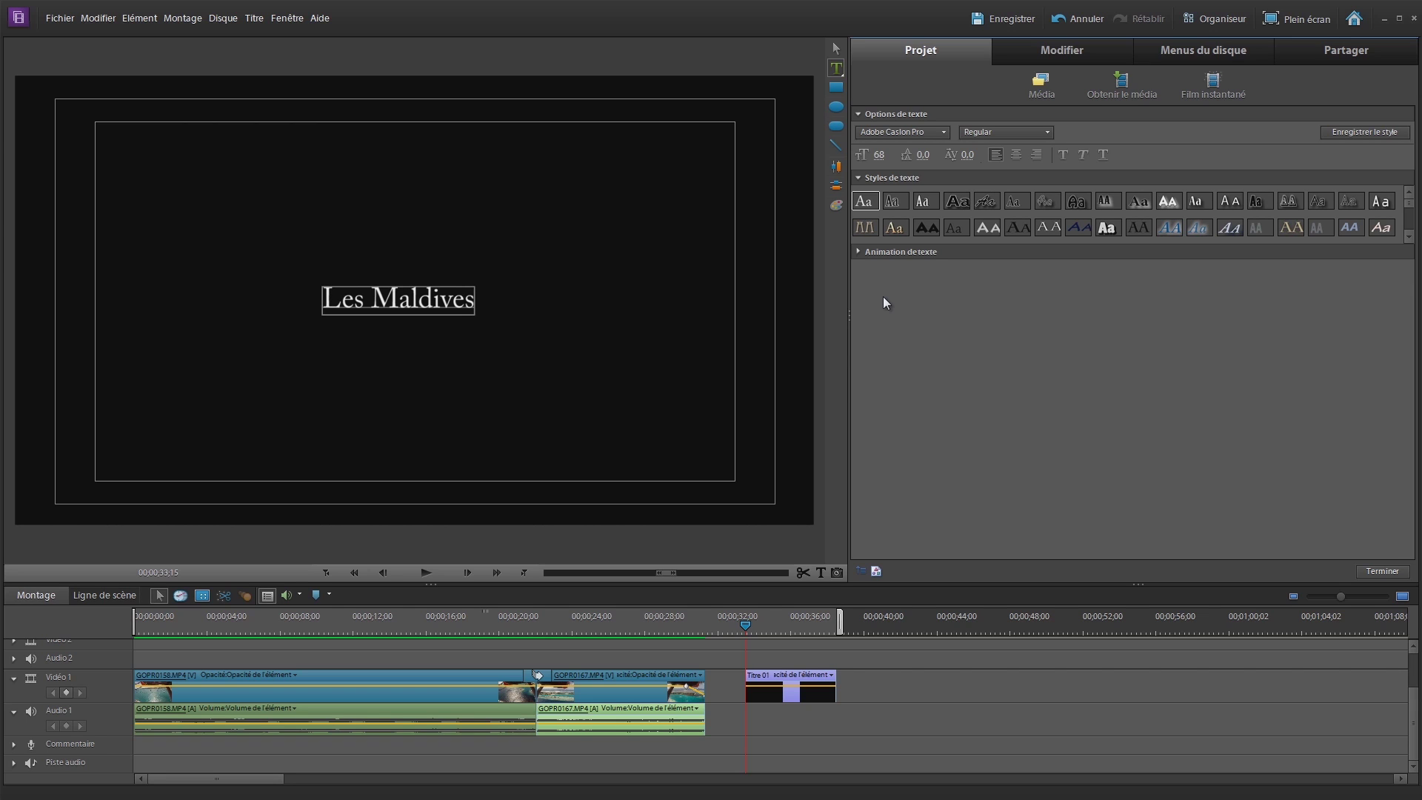
pyautogui.click(837, 167)
pyautogui.click(832, 188)
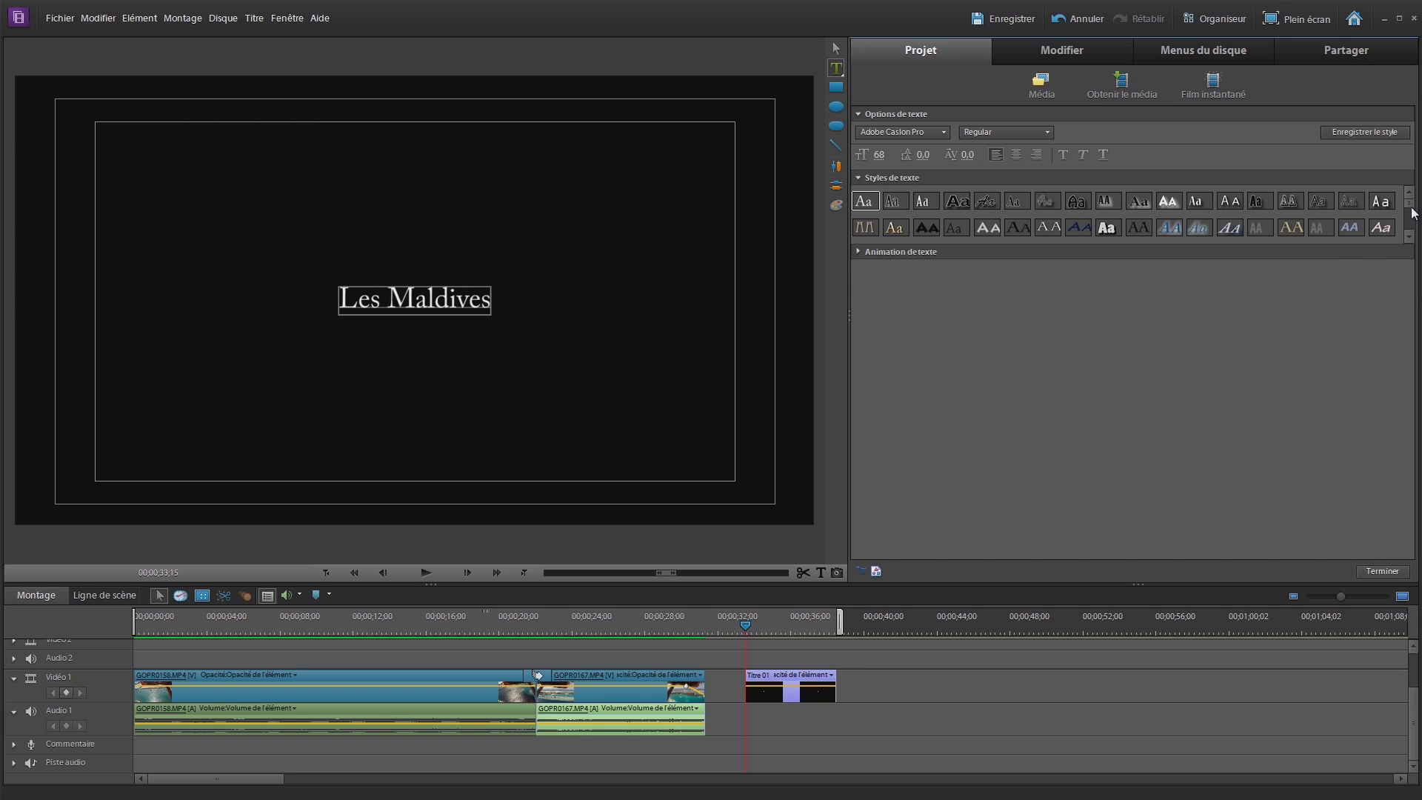
# Step: Apply the dark text style with a thin white outline to the title and set its font size to 123
pyautogui.moveTo(1413, 207)
pyautogui.mouseDown()
pyautogui.moveTo(1411, 231)
pyautogui.moveTo(1412, 203)
pyautogui.mouseUp()
pyautogui.click(955, 200)
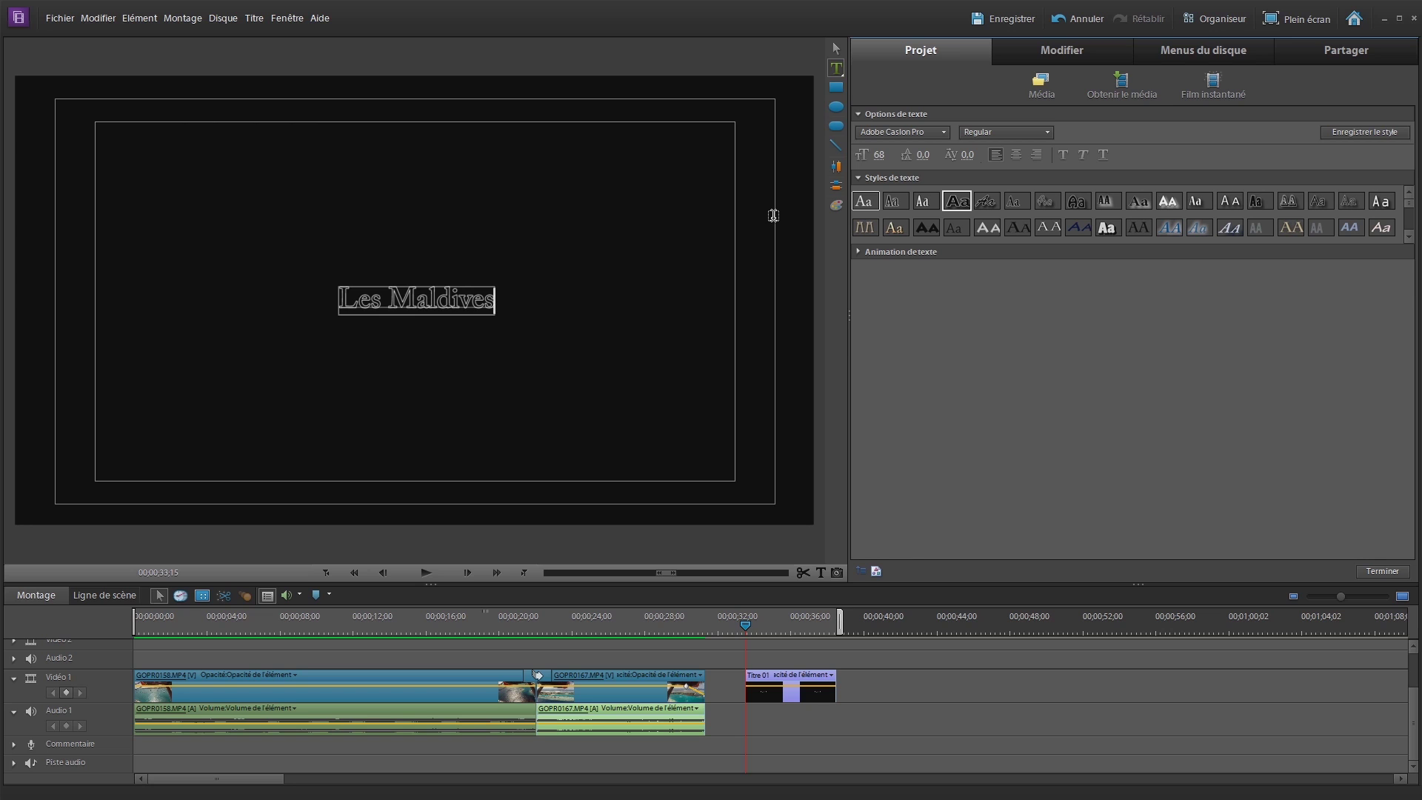
pyautogui.moveTo(880, 155)
pyautogui.mouseDown()
pyautogui.moveTo(922, 157)
pyautogui.moveTo(896, 157)
pyautogui.mouseUp()
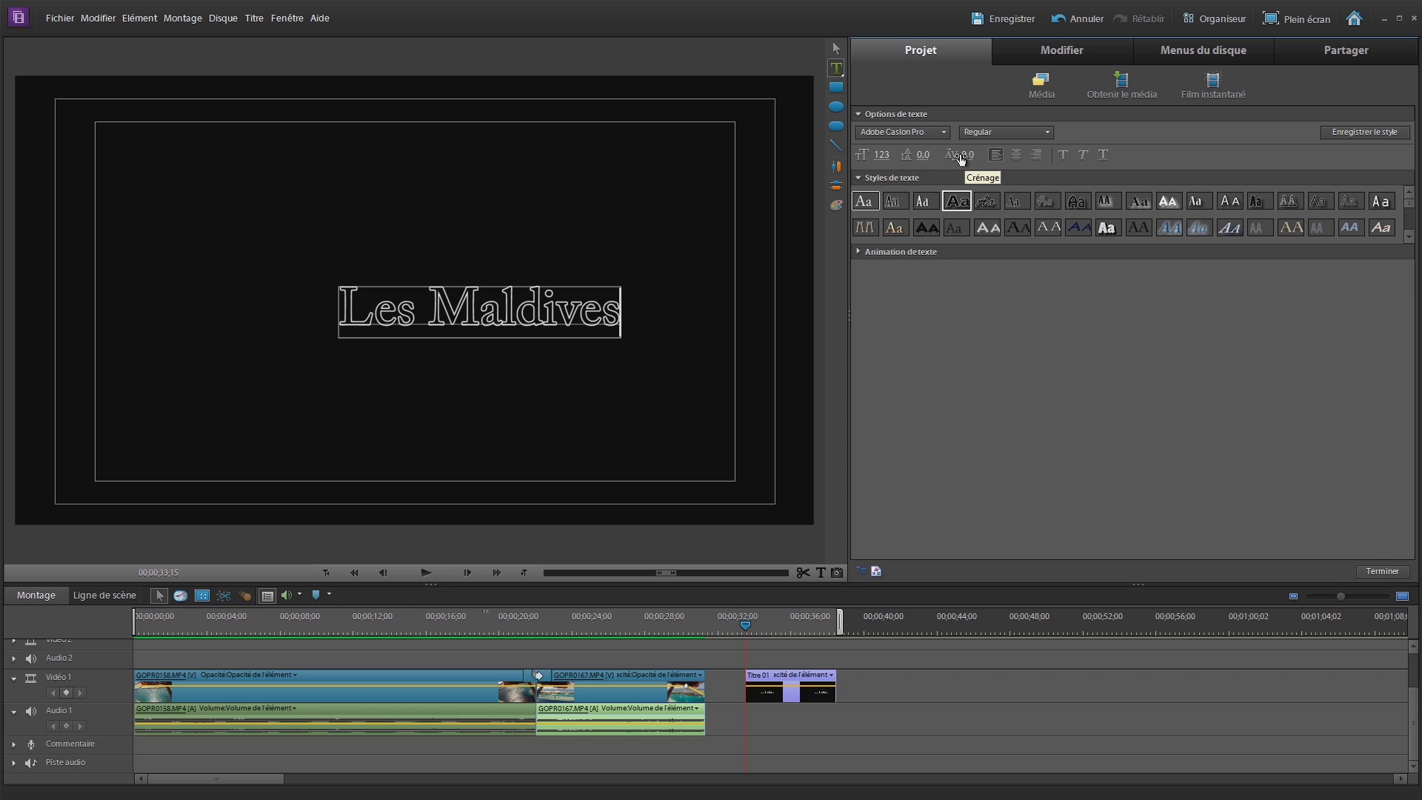
# Step: Try a wider kerning on the title, undo it, and centre the enlarged text vertically and horizontally
pyautogui.moveTo(970, 158); pyautogui.dragTo(1007, 154)
pyautogui.hotkey('ctrl', 'z')
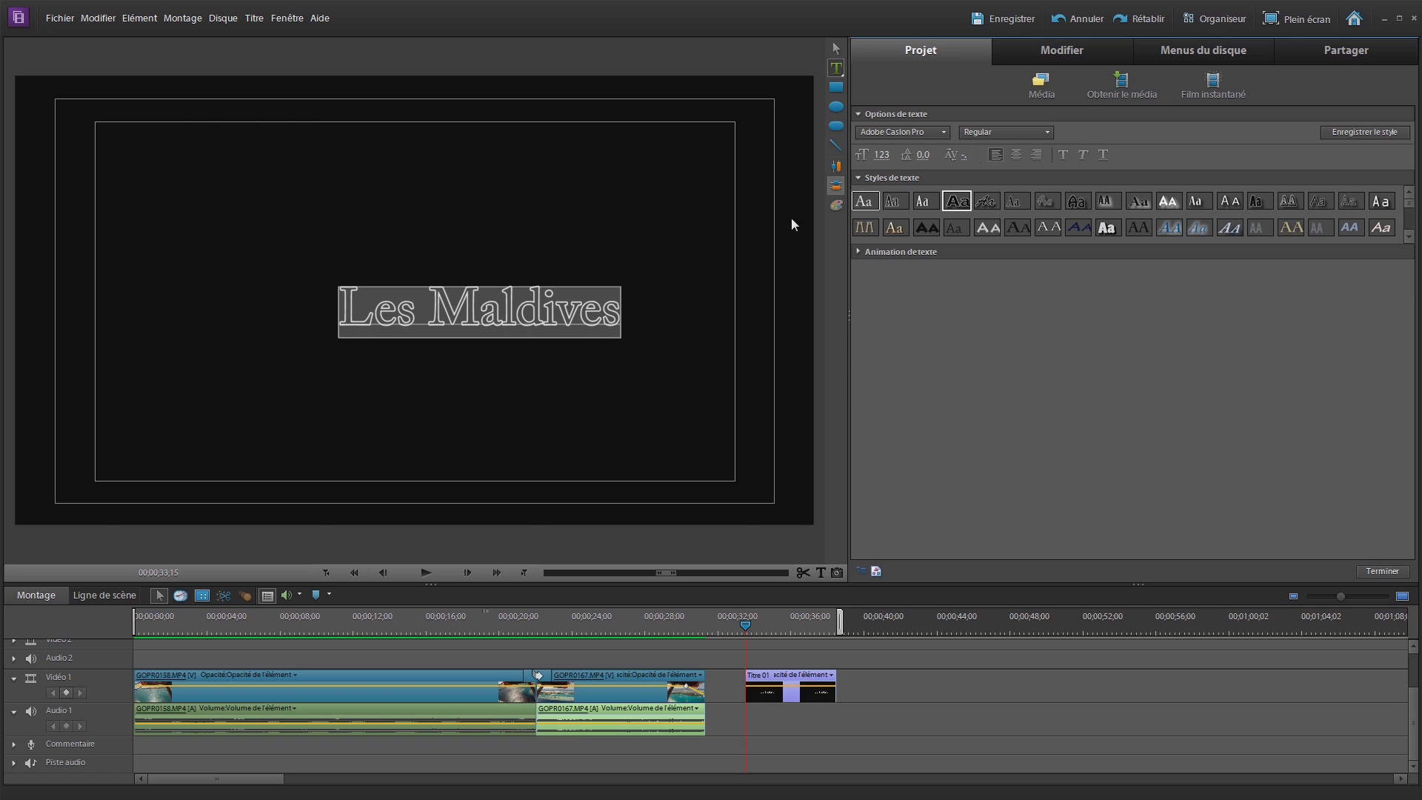
pyautogui.click(834, 166)
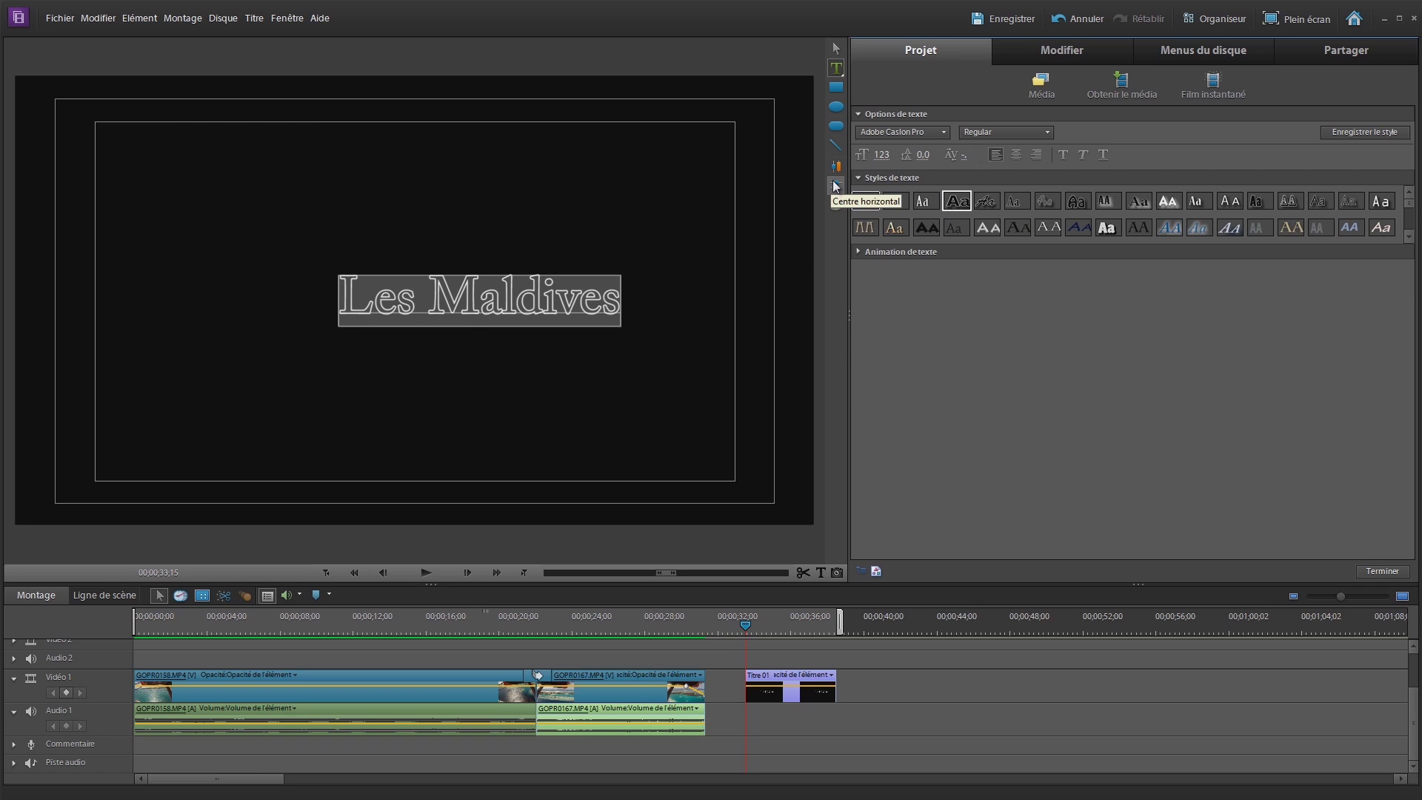
pyautogui.click(836, 185)
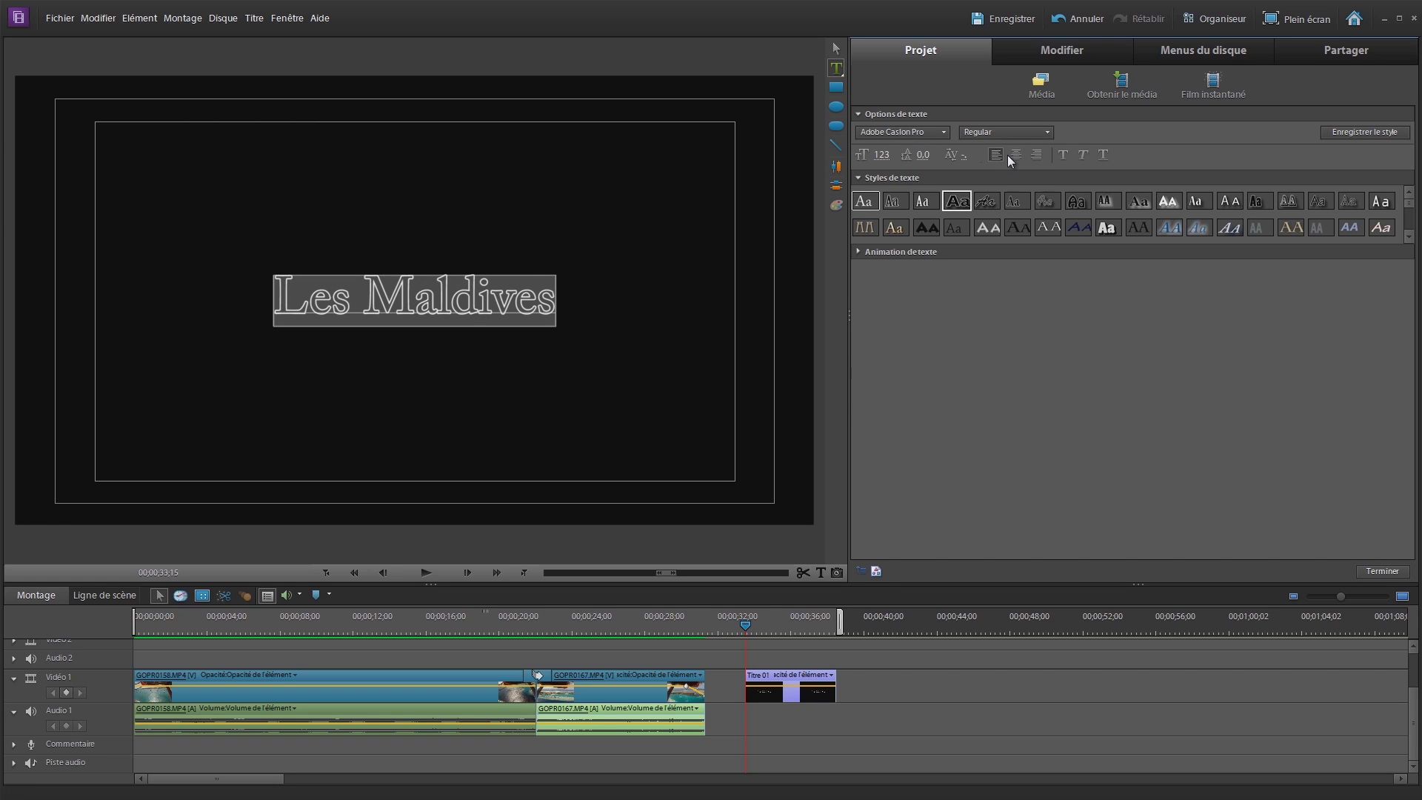
# Step: Try bold, italic and underline formatting on the title text, switching them all off again
pyautogui.click(1064, 157)
pyautogui.click(1082, 154)
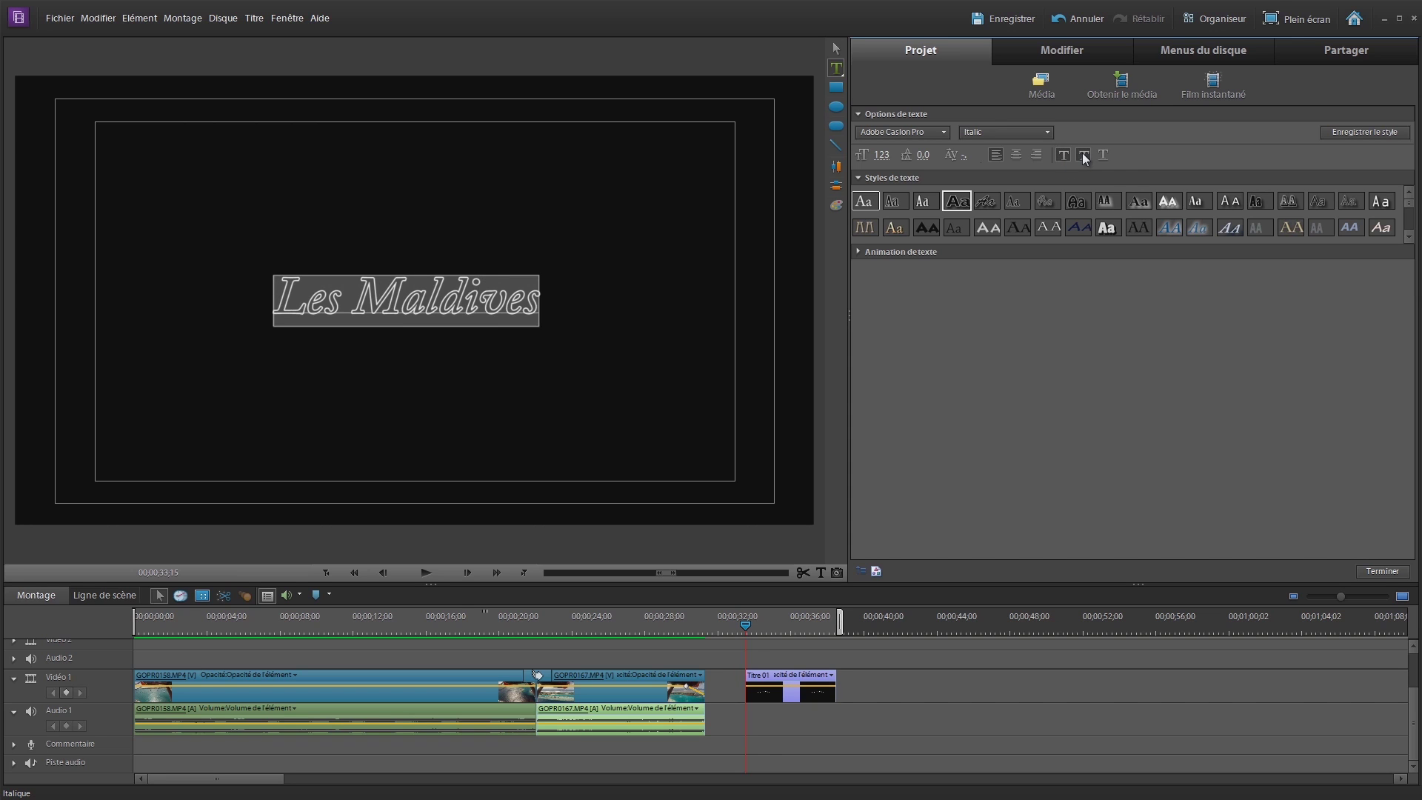
pyautogui.click(1103, 157)
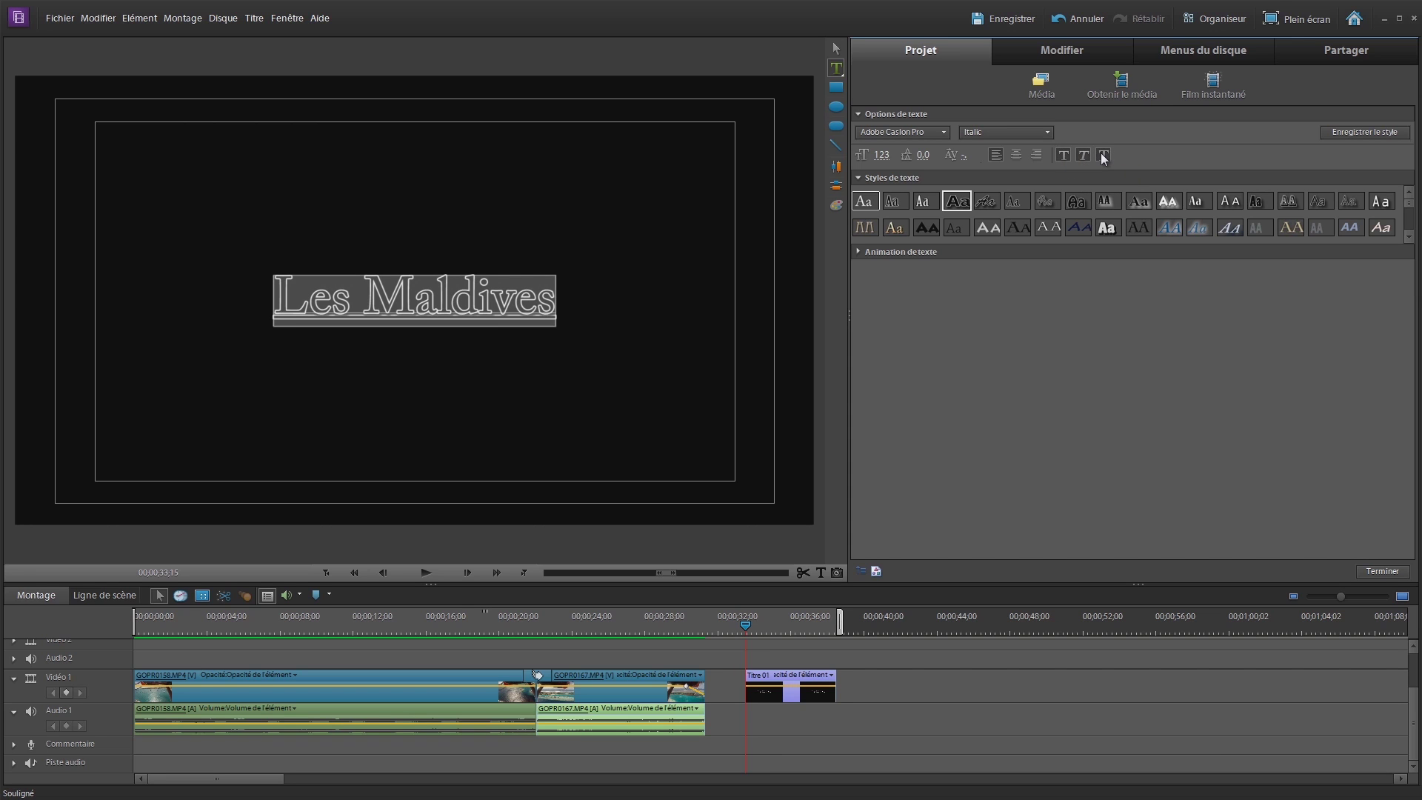
pyautogui.click(1094, 154)
pyautogui.click(1057, 158)
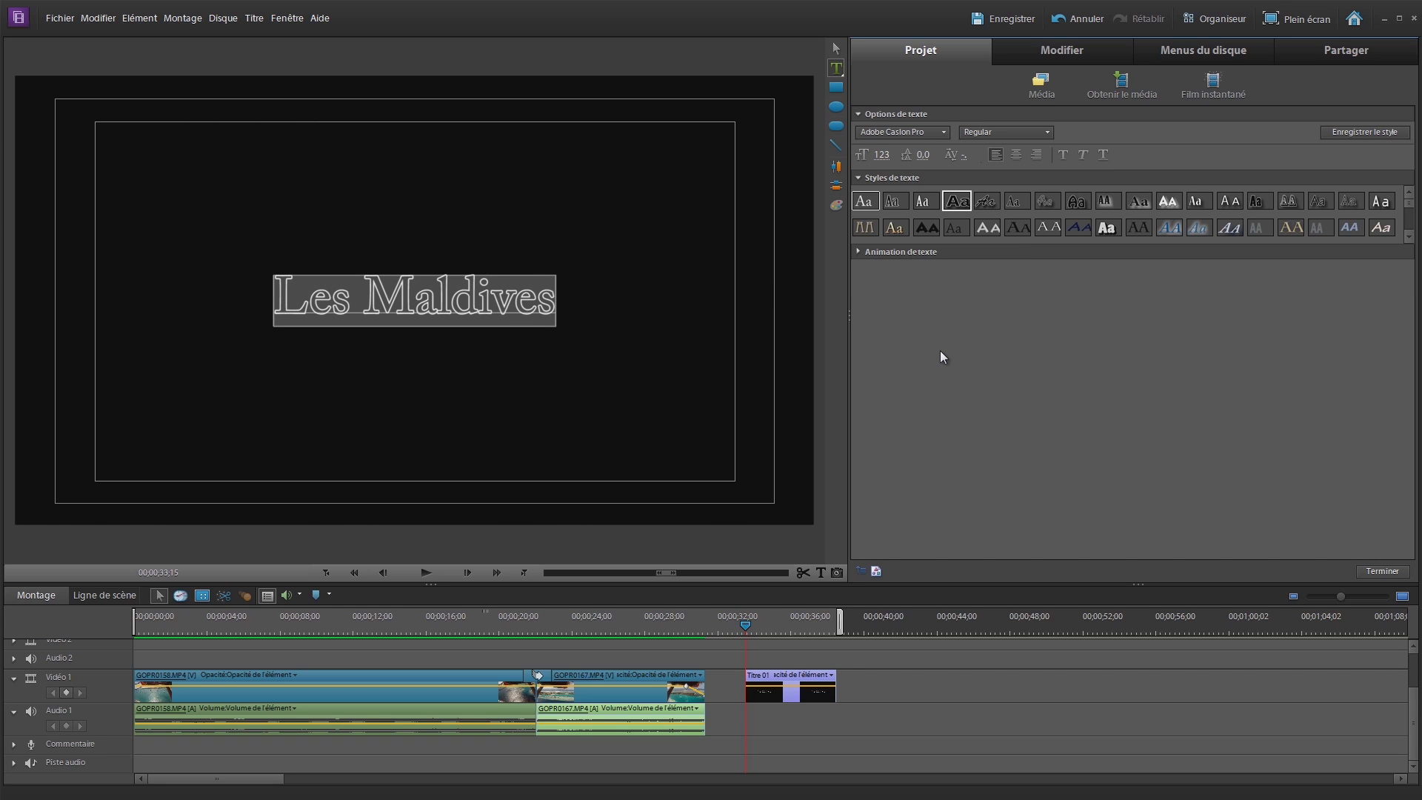
# Step: Change the title text's fill colour to a bright orange-red in the colour properties
pyautogui.click(555, 296)
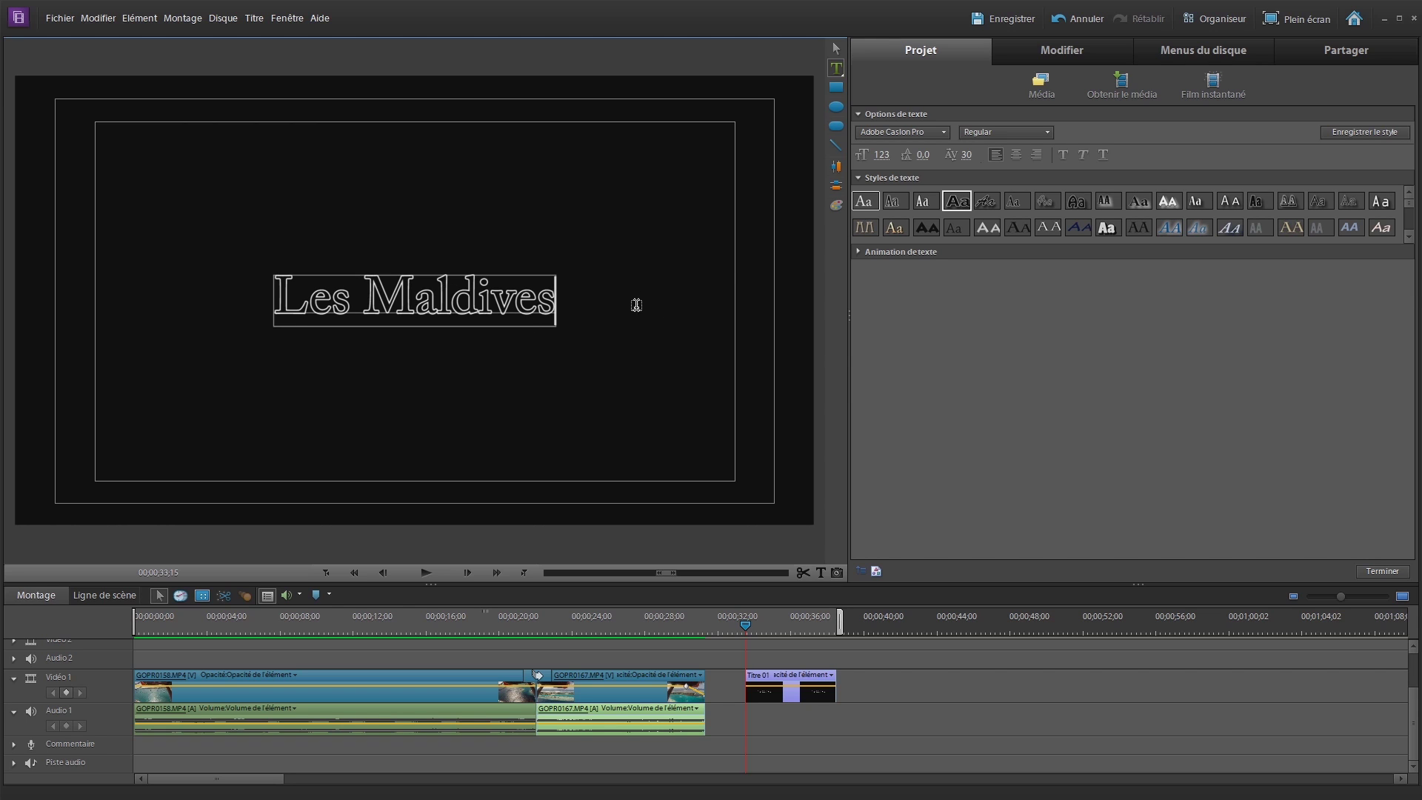
pyautogui.click(837, 207)
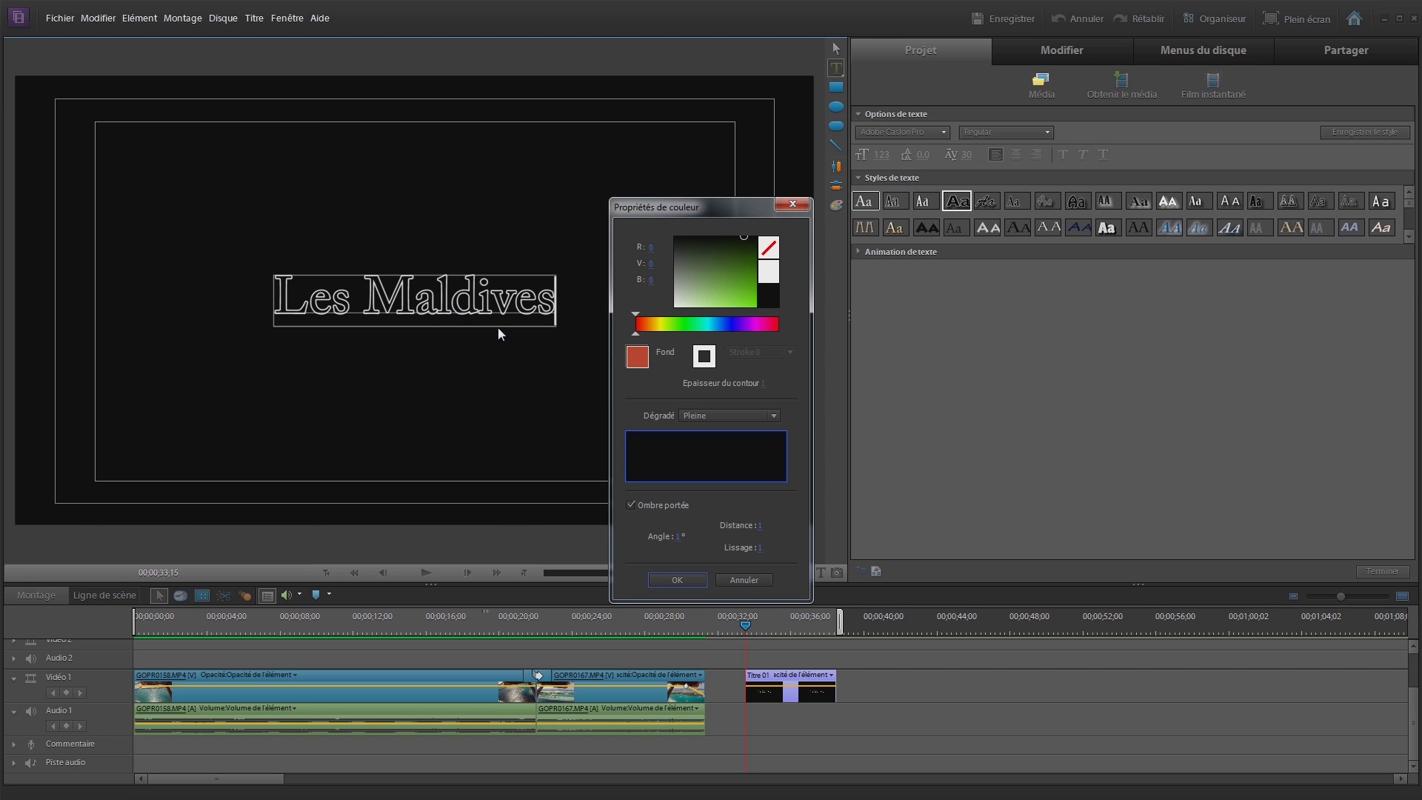
pyautogui.moveTo(738, 244)
pyautogui.mouseDown()
pyautogui.moveTo(745, 279)
pyautogui.moveTo(732, 295)
pyautogui.moveTo(710, 280)
pyautogui.moveTo(733, 282)
pyautogui.mouseUp()
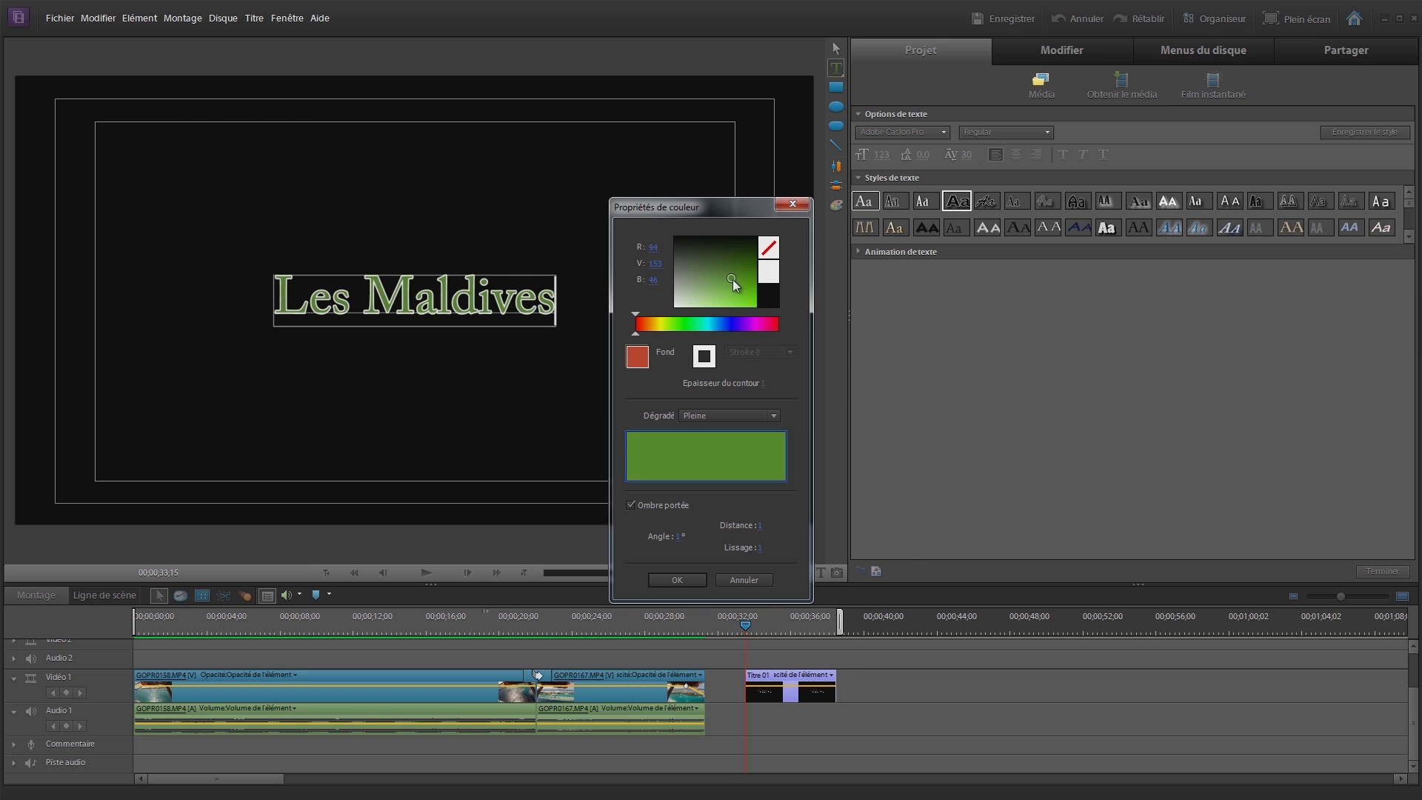
pyautogui.click(642, 323)
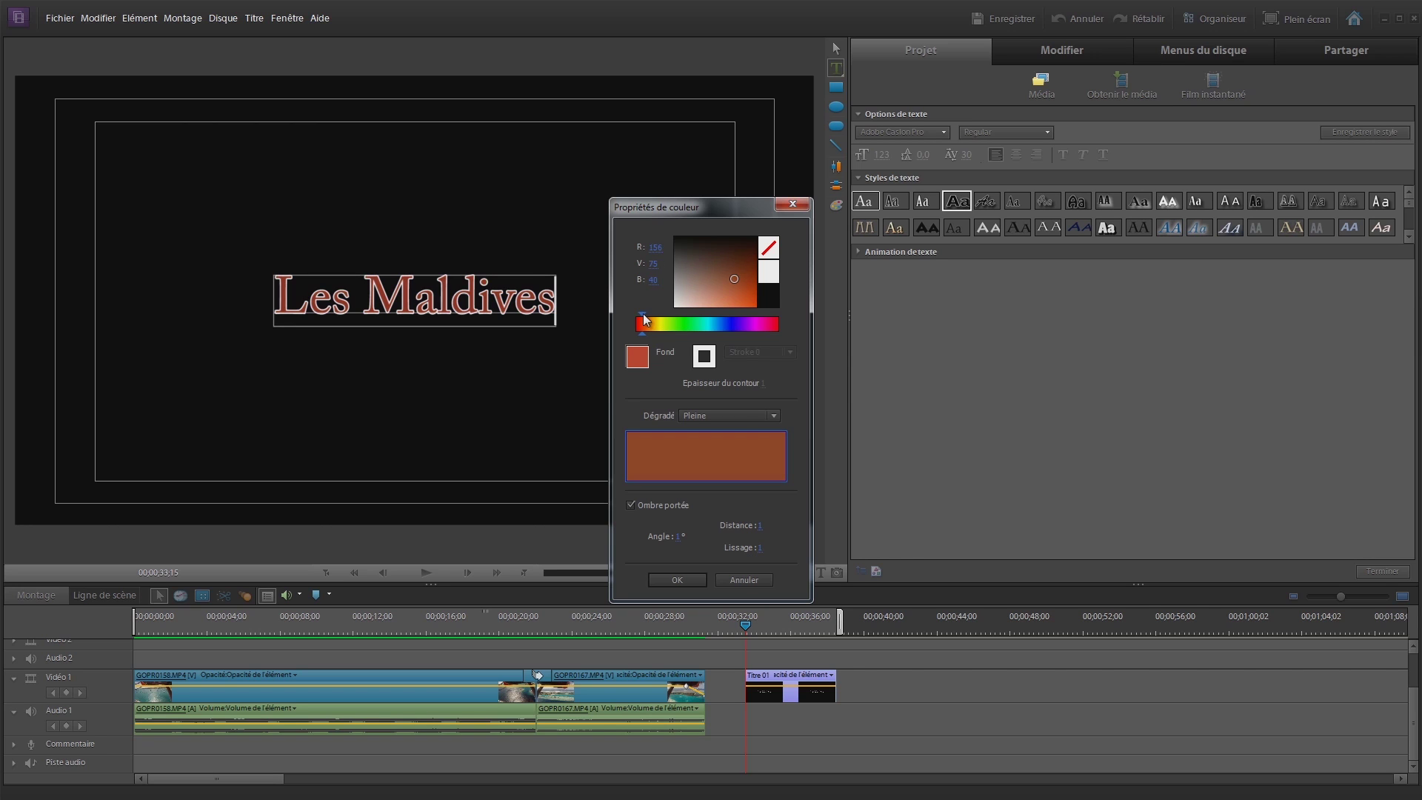
pyautogui.moveTo(738, 279); pyautogui.dragTo(762, 308)
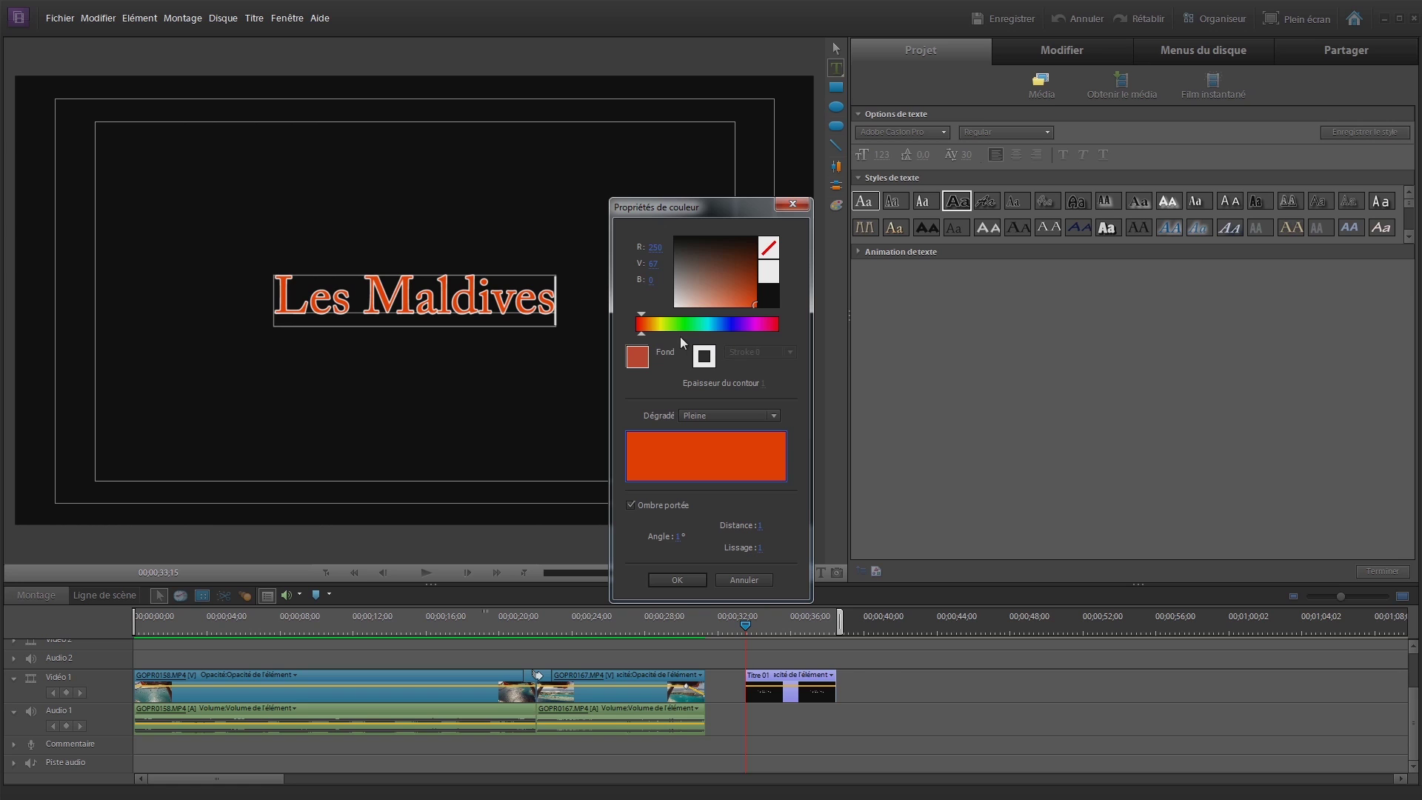
# Step: Set the title's outline colour to a light orange, confirm the colours and leave title editing
pyautogui.click(705, 357)
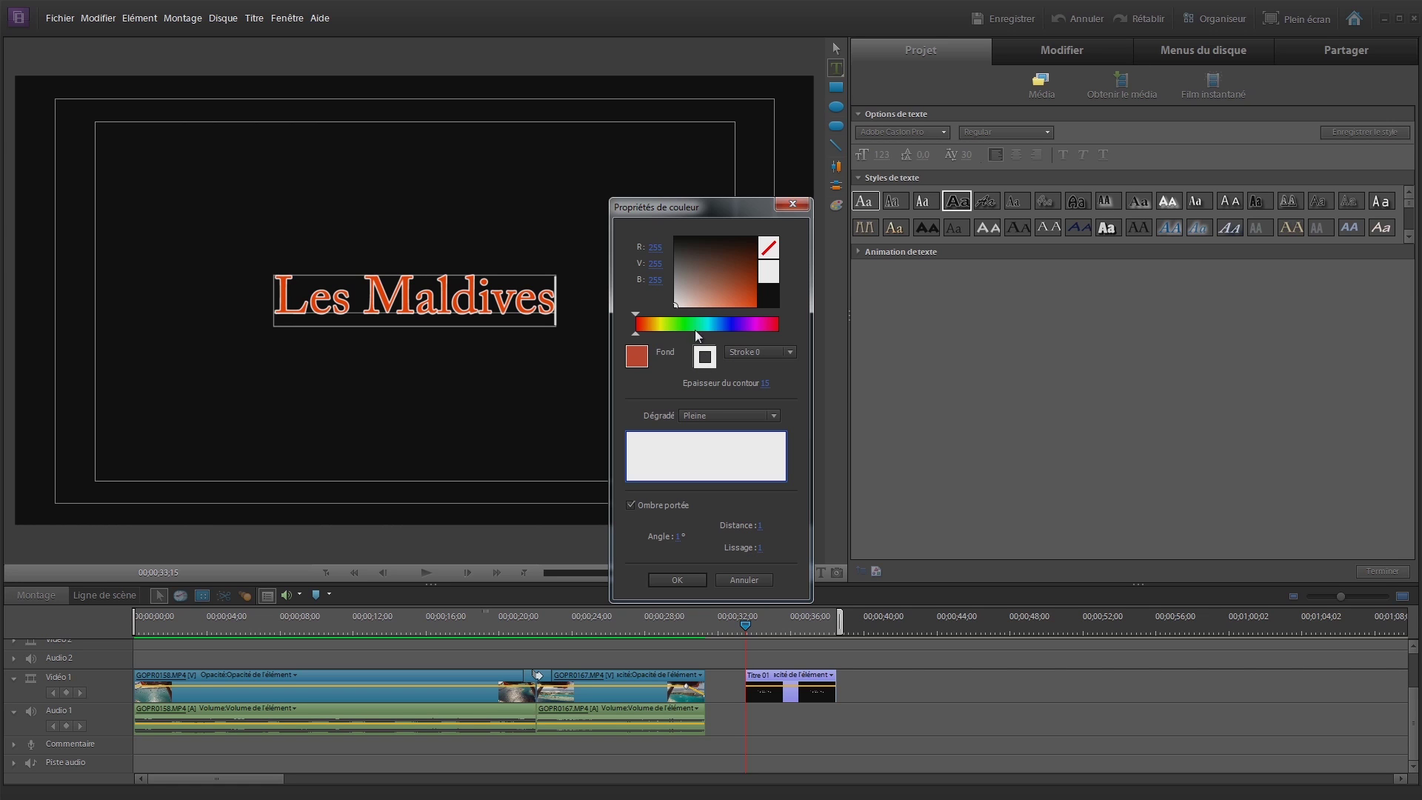
pyautogui.moveTo(648, 324)
pyautogui.mouseDown()
pyautogui.moveTo(750, 287)
pyautogui.moveTo(757, 303)
pyautogui.mouseUp()
pyautogui.moveTo(659, 335); pyautogui.dragTo(646, 333)
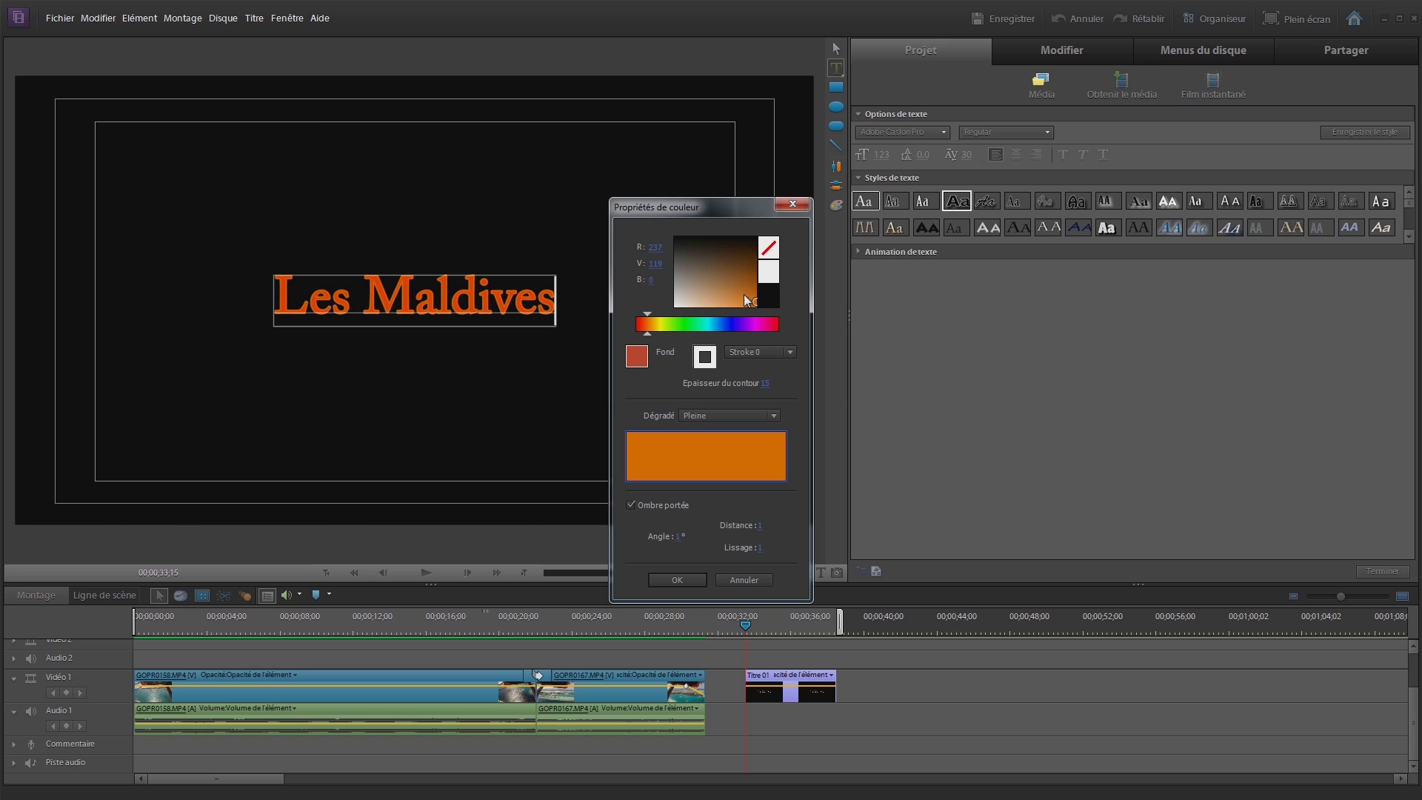
pyautogui.moveTo(755, 299); pyautogui.dragTo(722, 329)
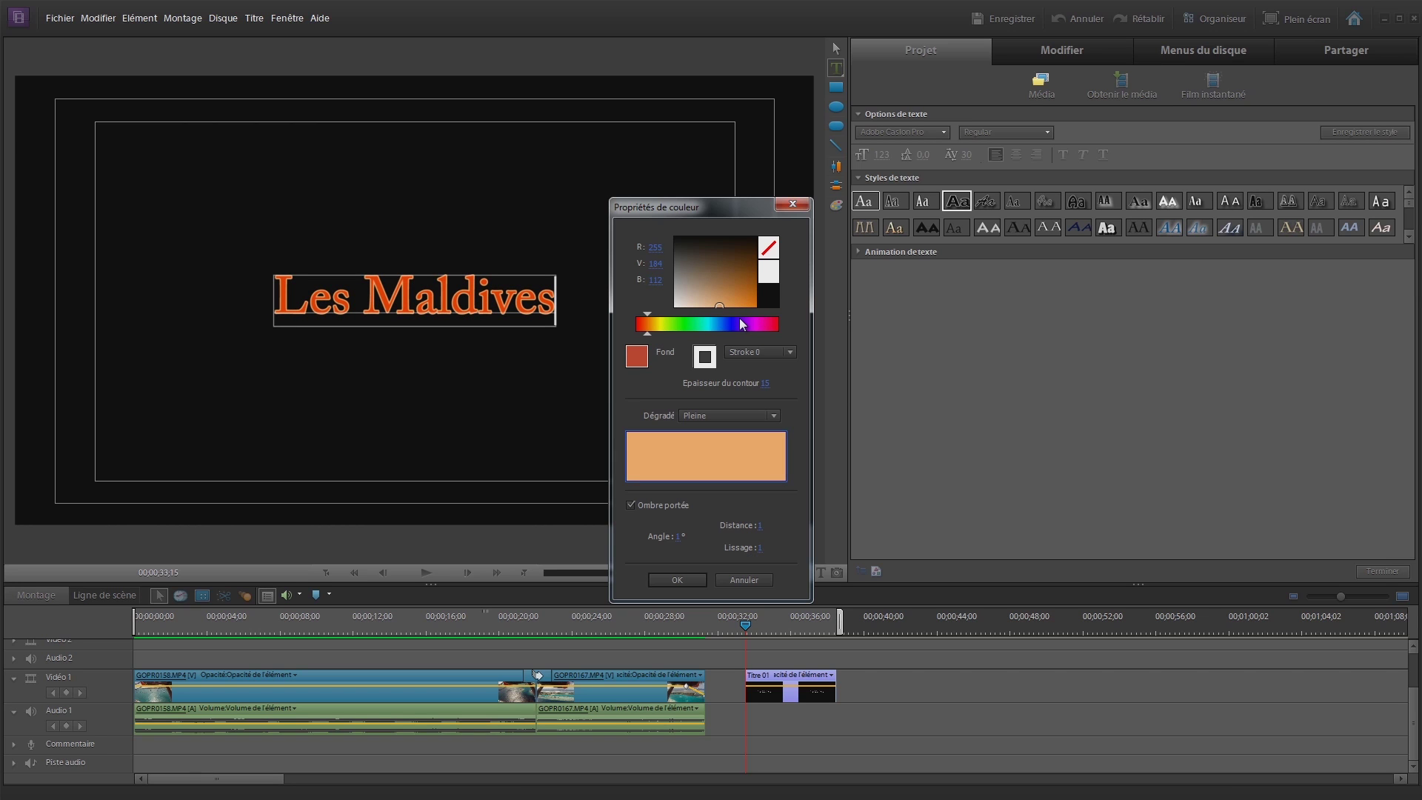
pyautogui.click(677, 580)
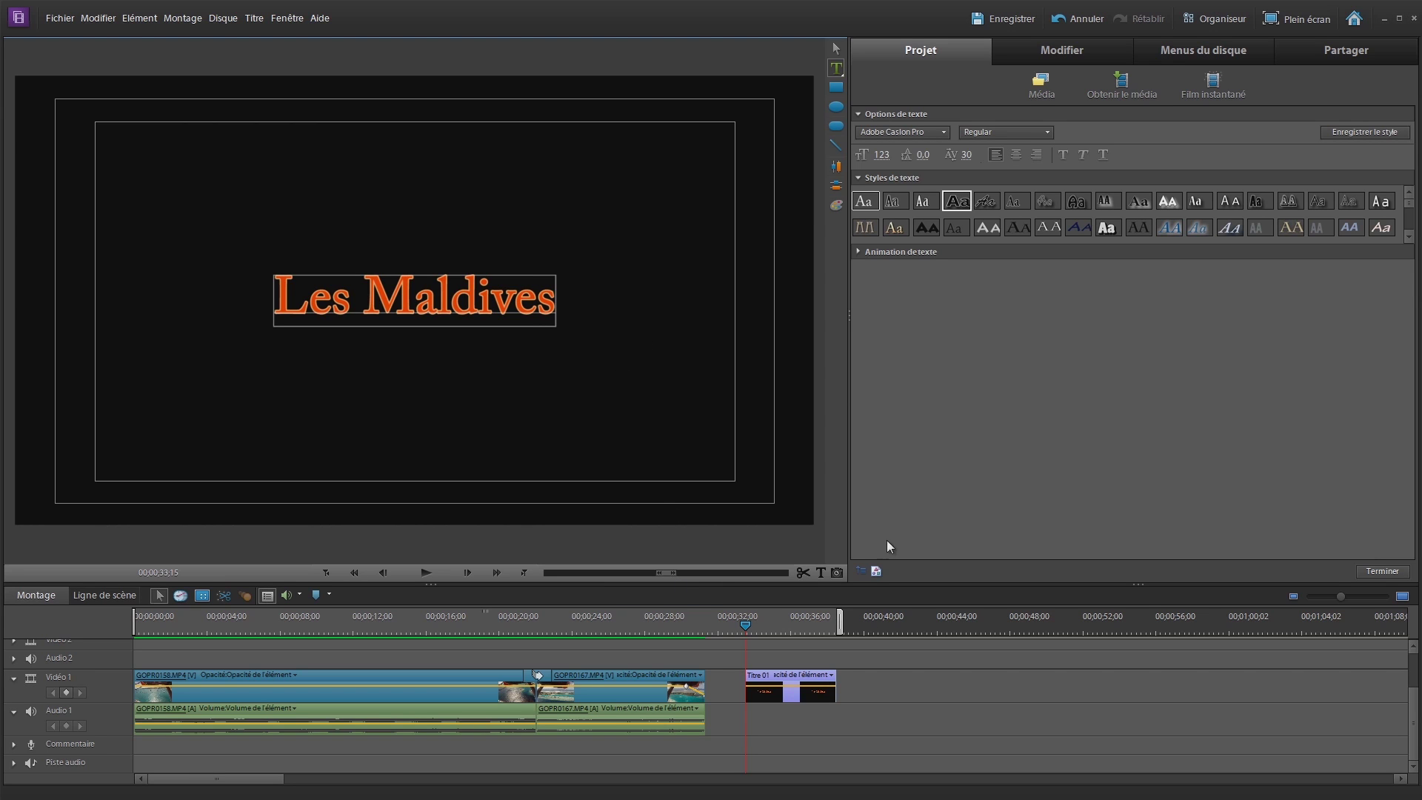
pyautogui.click(847, 688)
pyautogui.click(817, 682)
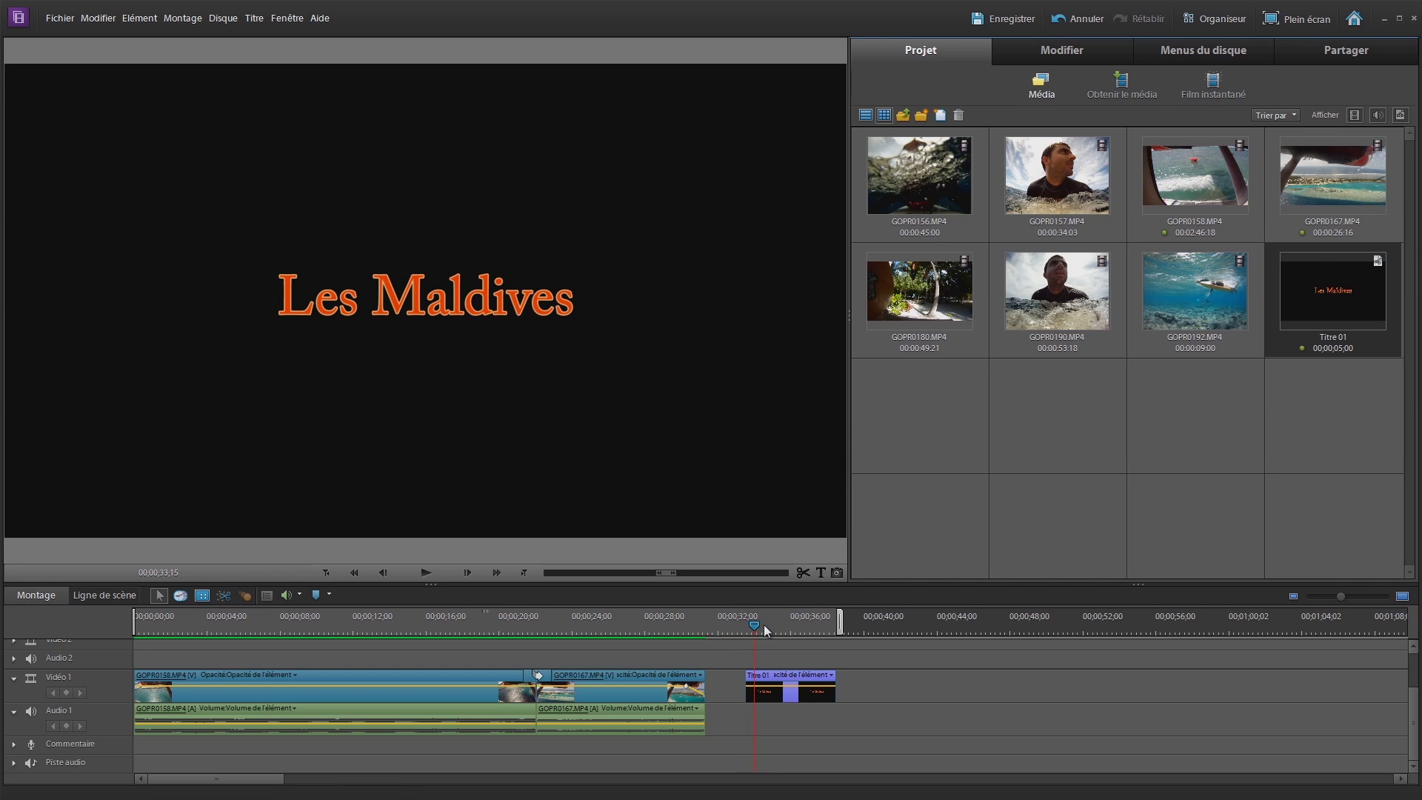
# Step: Try extending the end of the Titre 01 clip on the Vidéo 1 track, then undo it
pyautogui.moveTo(812, 628)
pyautogui.mouseDown()
pyautogui.moveTo(843, 627)
pyautogui.moveTo(735, 626)
pyautogui.moveTo(810, 628)
pyautogui.mouseUp()
pyautogui.moveTo(838, 680); pyautogui.dragTo(884, 679)
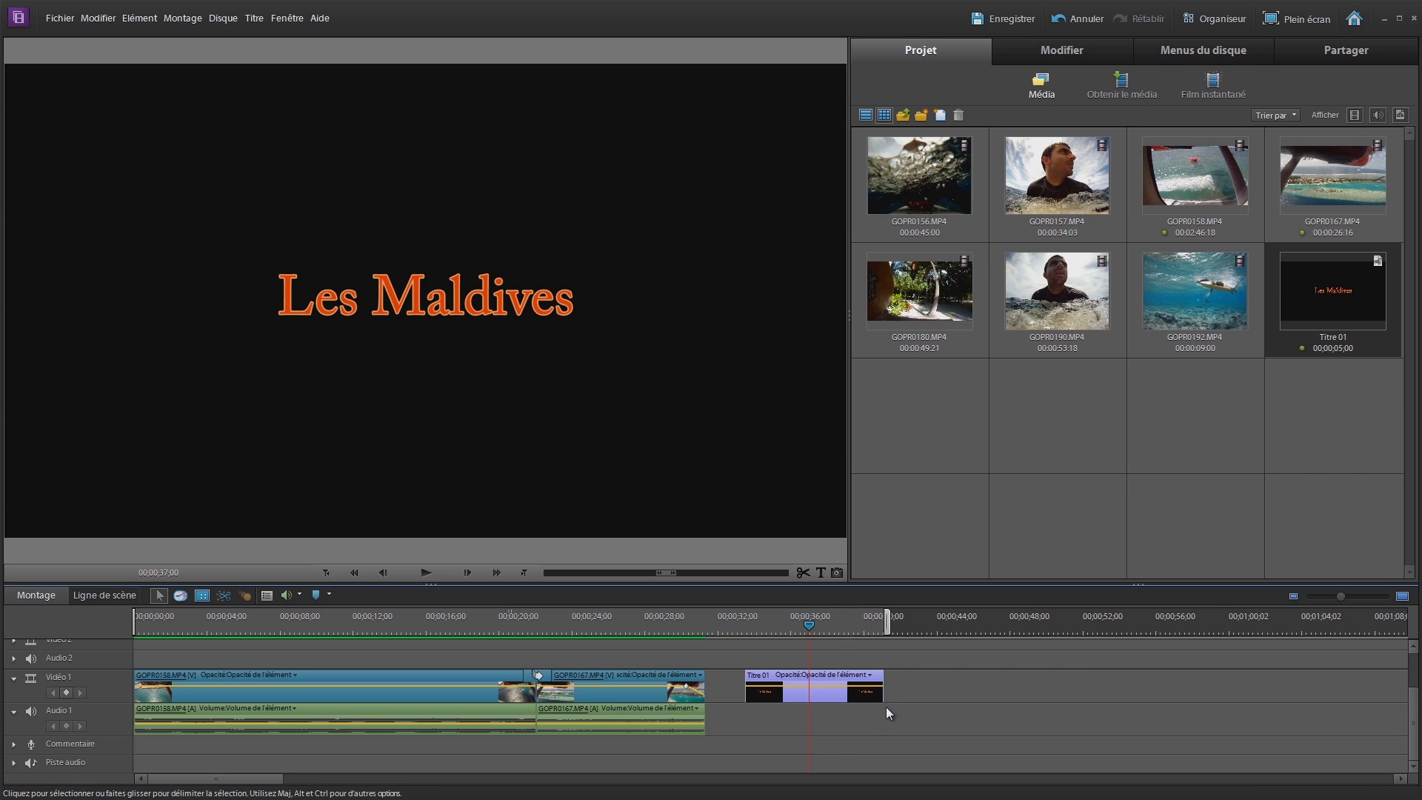
pyautogui.hotkey('ctrl', 'z')
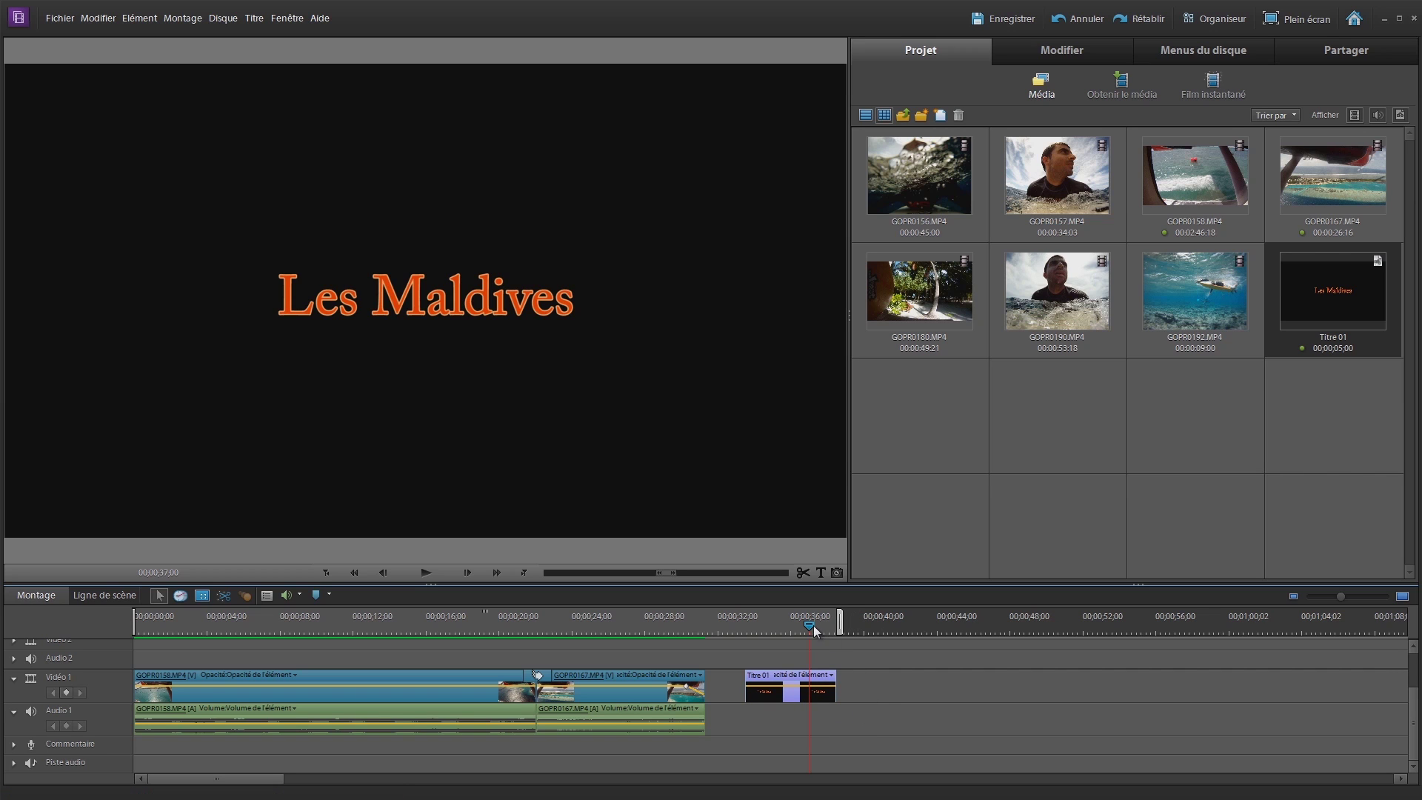
# Step: Move the Titre 01 clip close to the end of the GOPR0167.MP4 clip and play back the passage between them
pyautogui.moveTo(809, 628); pyautogui.dragTo(688, 622)
pyautogui.moveTo(758, 675); pyautogui.dragTo(725, 674)
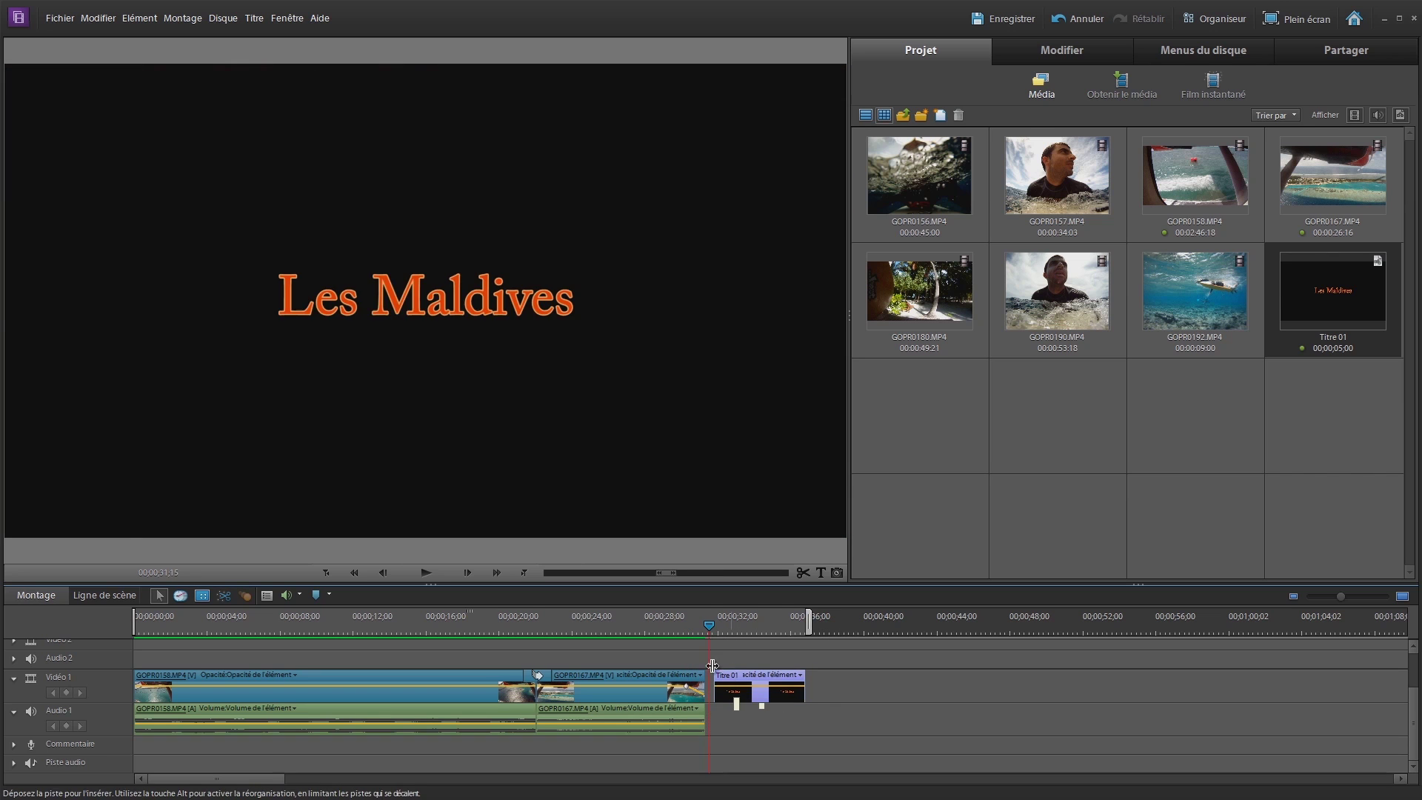
pyautogui.moveTo(693, 628); pyautogui.dragTo(682, 626)
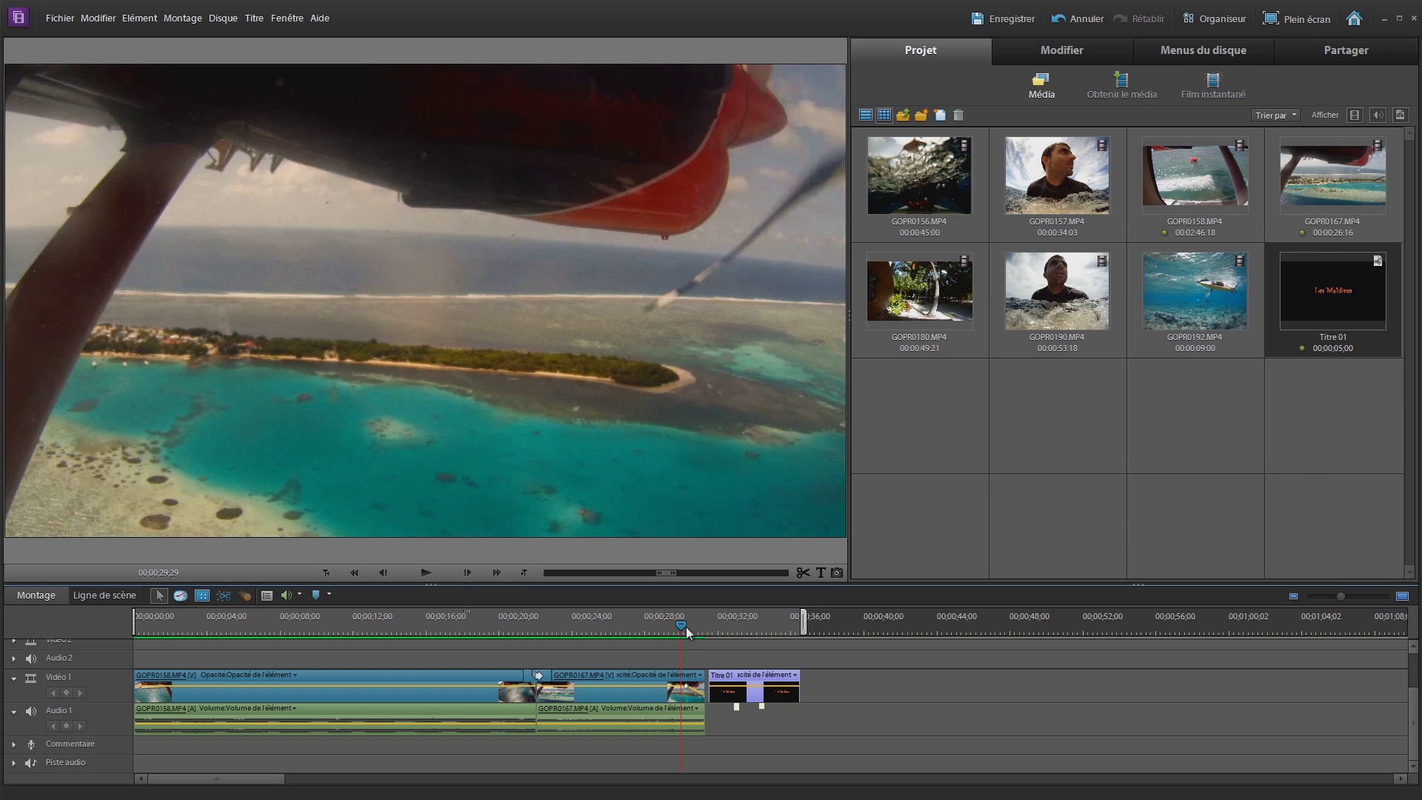
pyautogui.press('space')
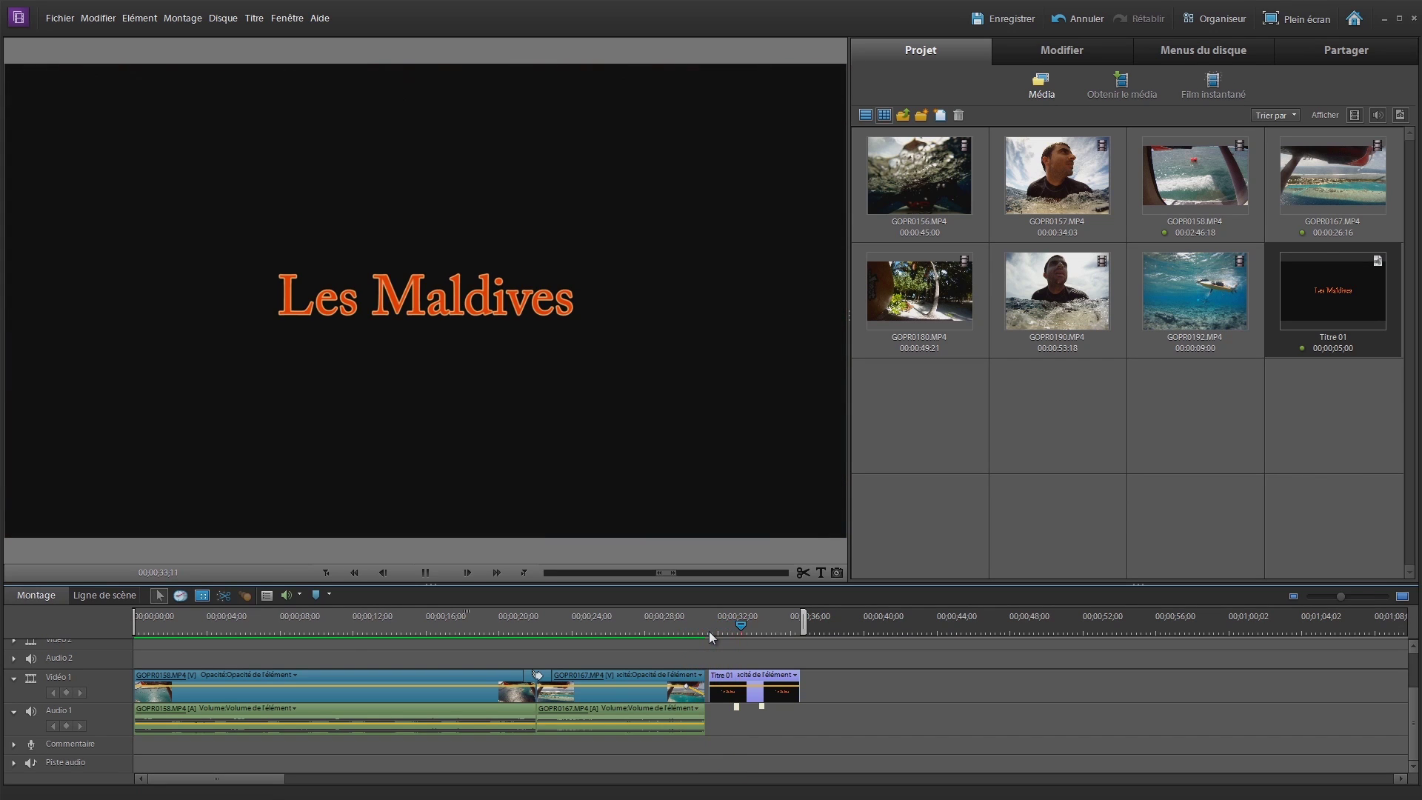
pyautogui.press('space')
# Step: Reopen the Titre 01 clip for editing and show the available text animations
pyautogui.doubleClick(736, 696)
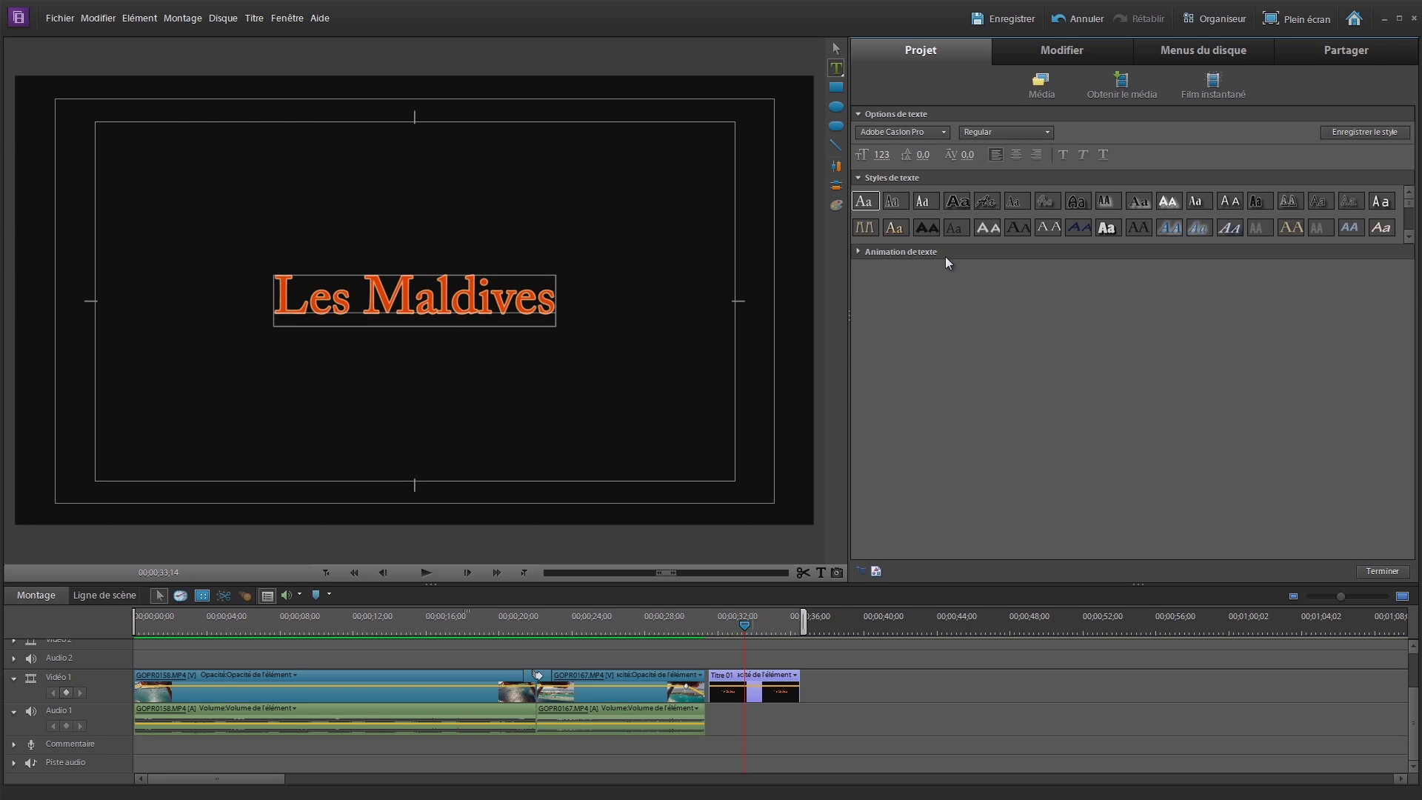
pyautogui.click(860, 251)
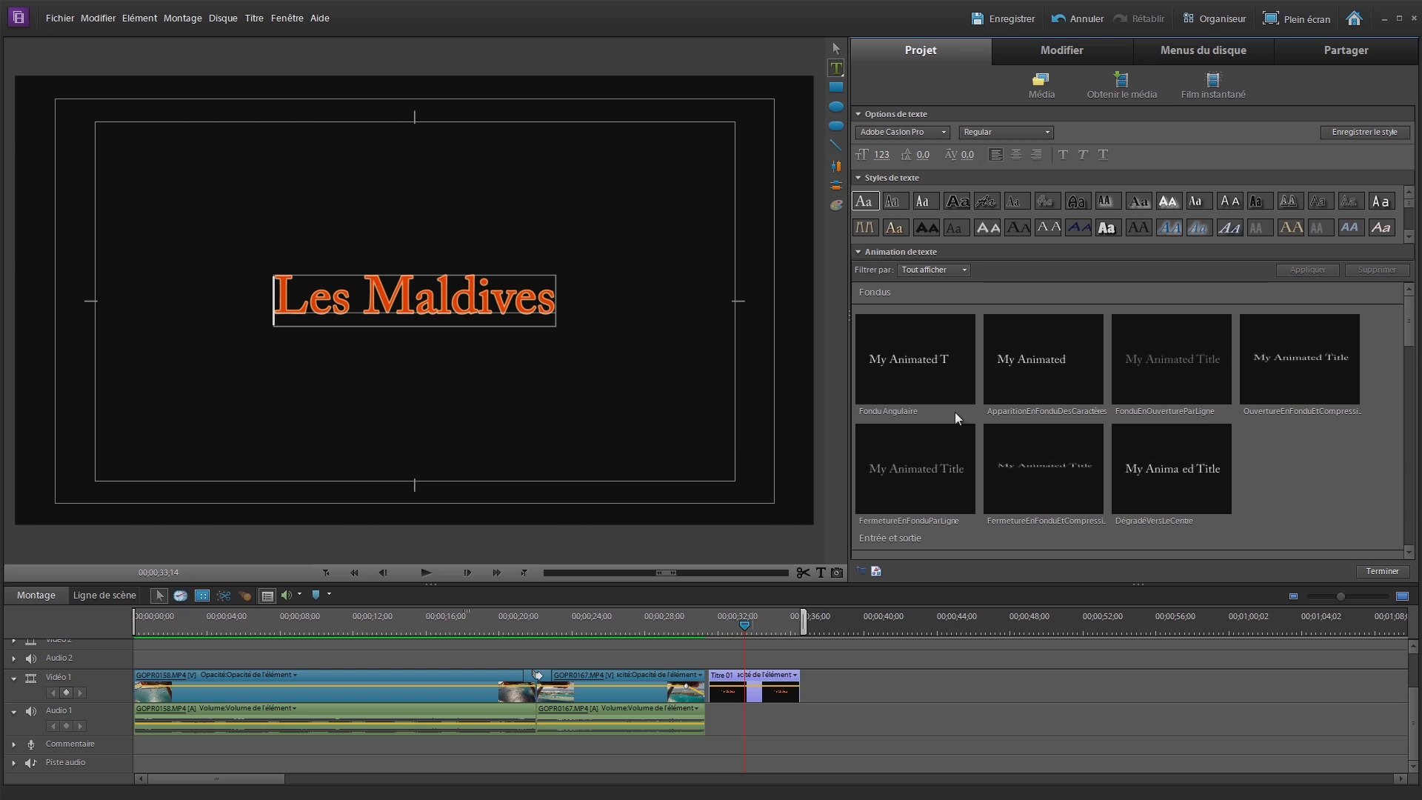
pyautogui.moveTo(1408, 348)
pyautogui.mouseDown()
pyautogui.moveTo(1417, 518)
pyautogui.moveTo(1398, 342)
pyautogui.mouseUp()
# Step: Preview the FonduAngulaire, ApparitionEnFonduDesCaractères and ChutesParCaractère text animations
pyautogui.moveTo(929, 370)
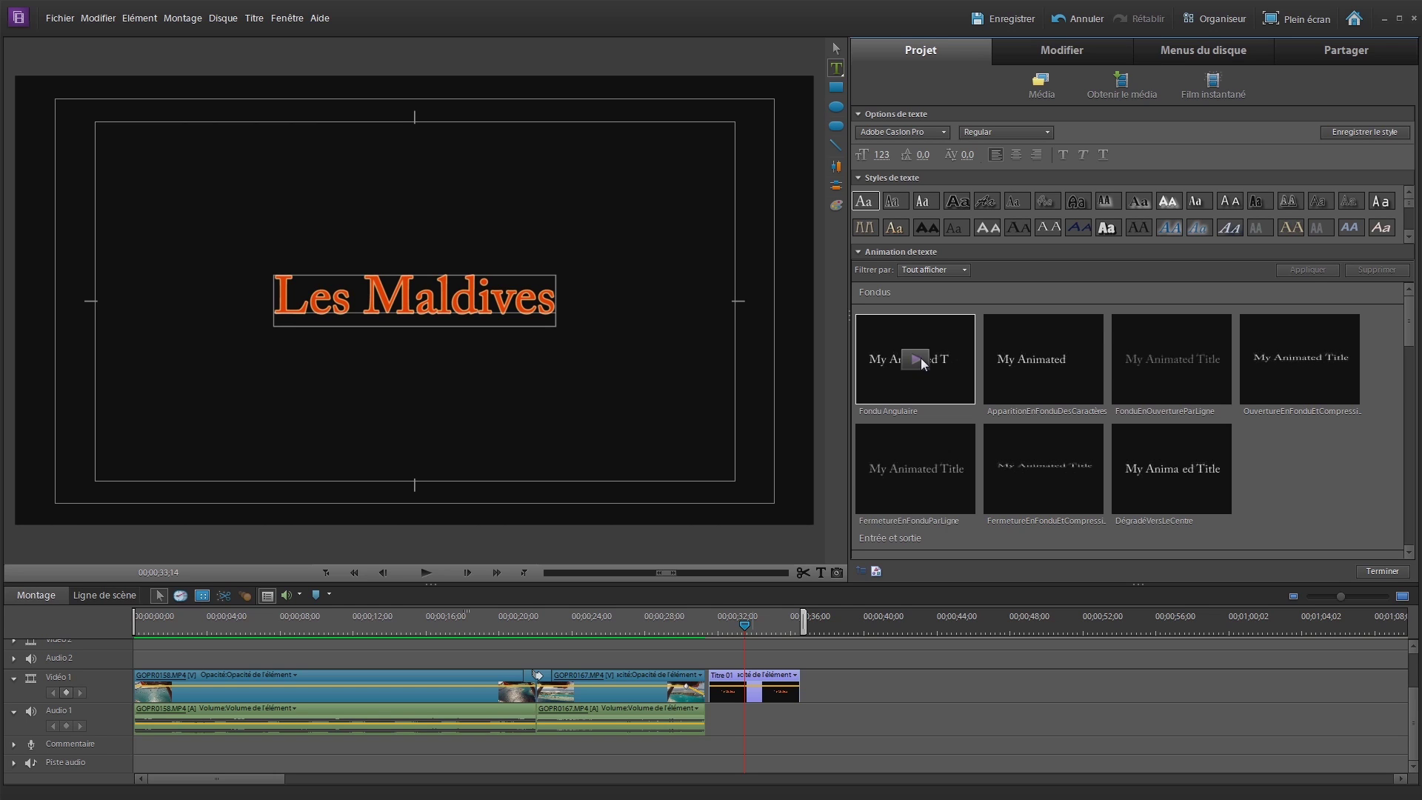
pyautogui.click(922, 358)
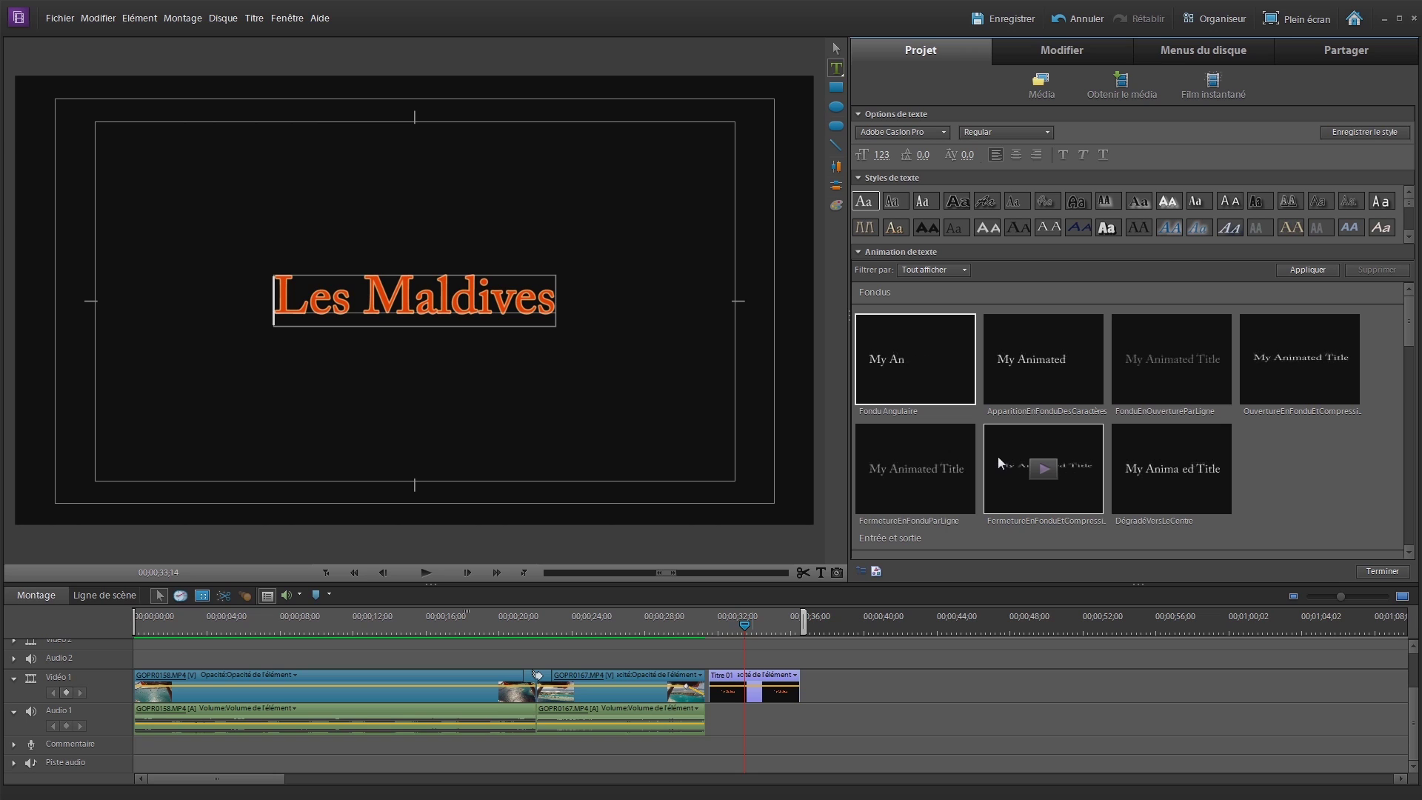
pyautogui.click(1038, 366)
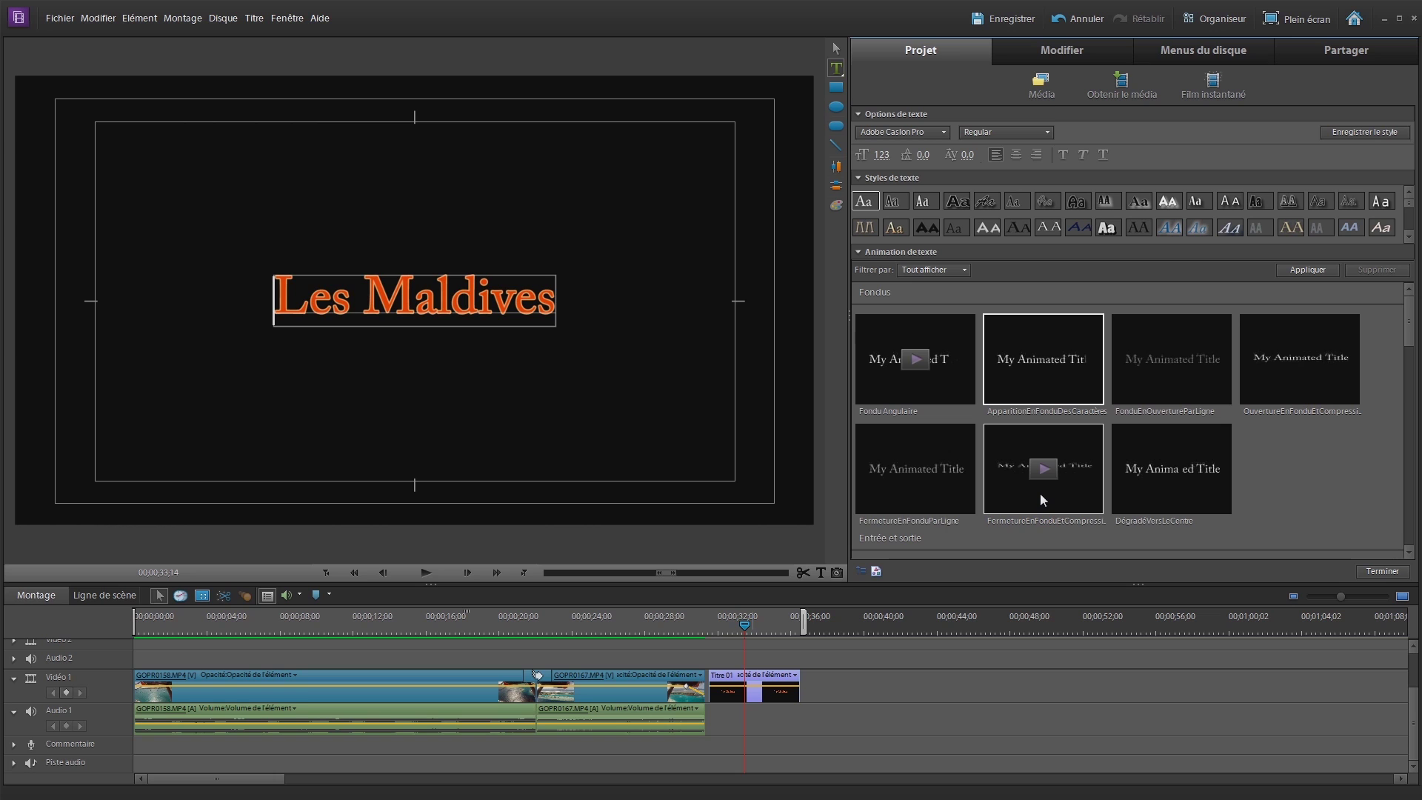
pyautogui.moveTo(1411, 338); pyautogui.dragTo(1410, 363)
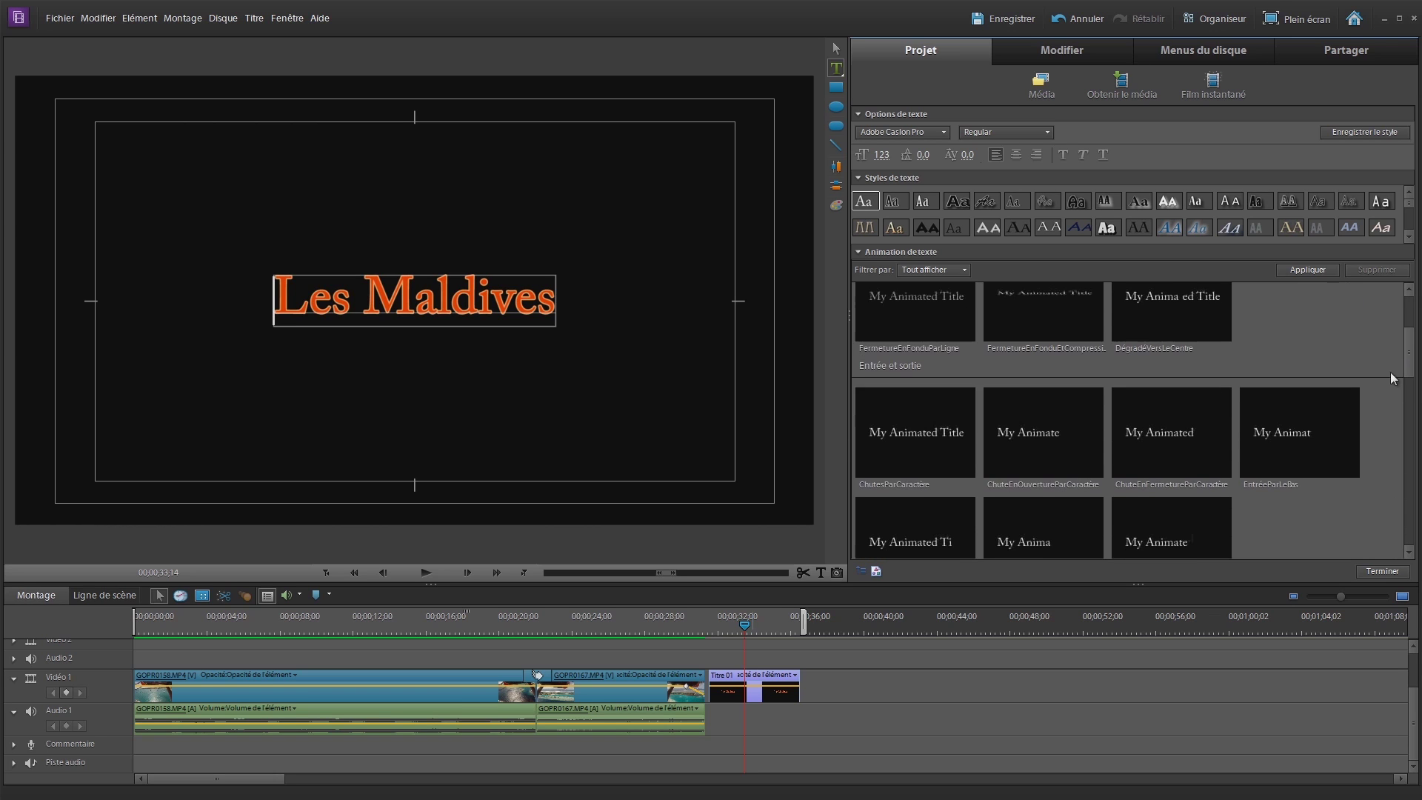
pyautogui.click(905, 430)
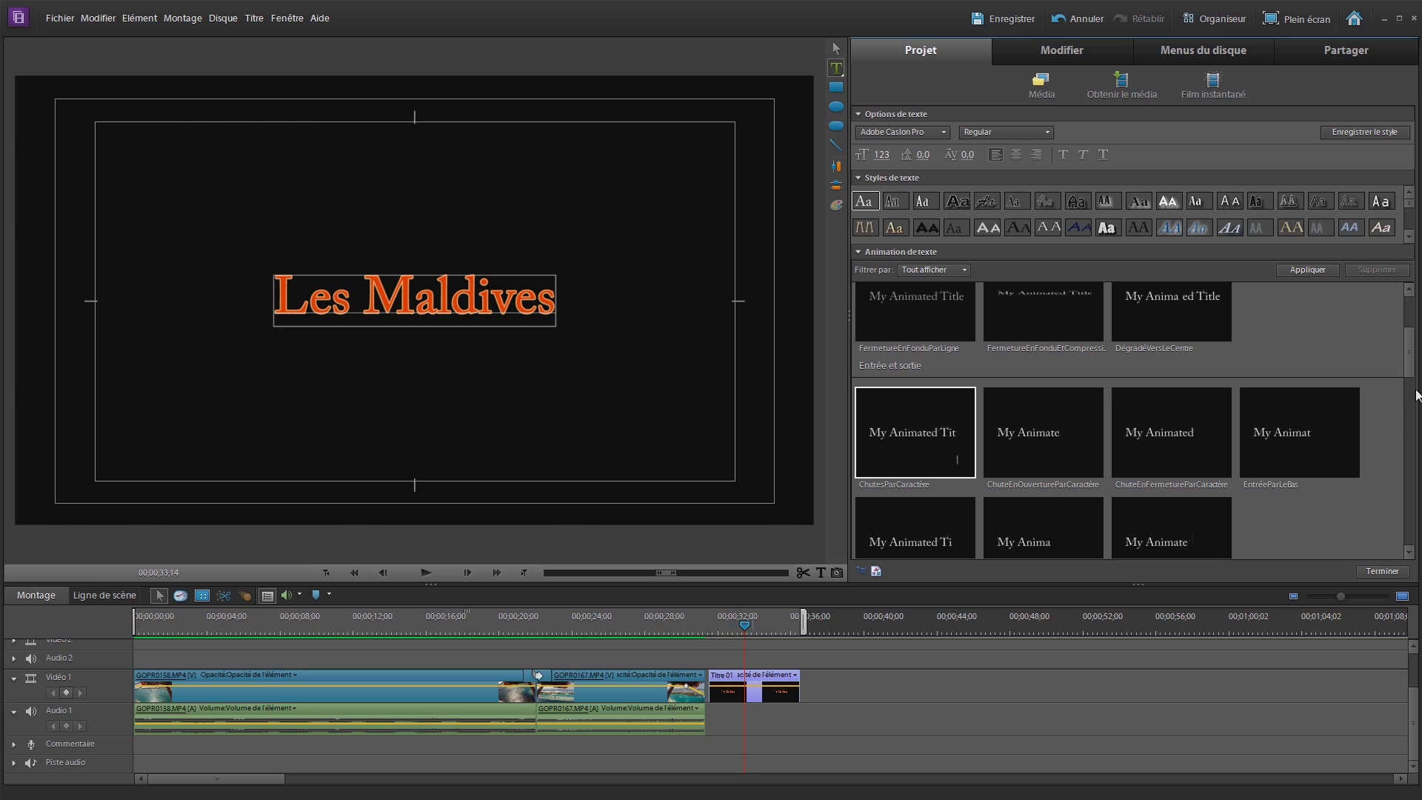
# Step: Apply the FonduEnOuvertureParLigne animation to the title and place the playhead just before the title clip
pyautogui.moveTo(1409, 367); pyautogui.dragTo(1408, 335)
pyautogui.click(1173, 361)
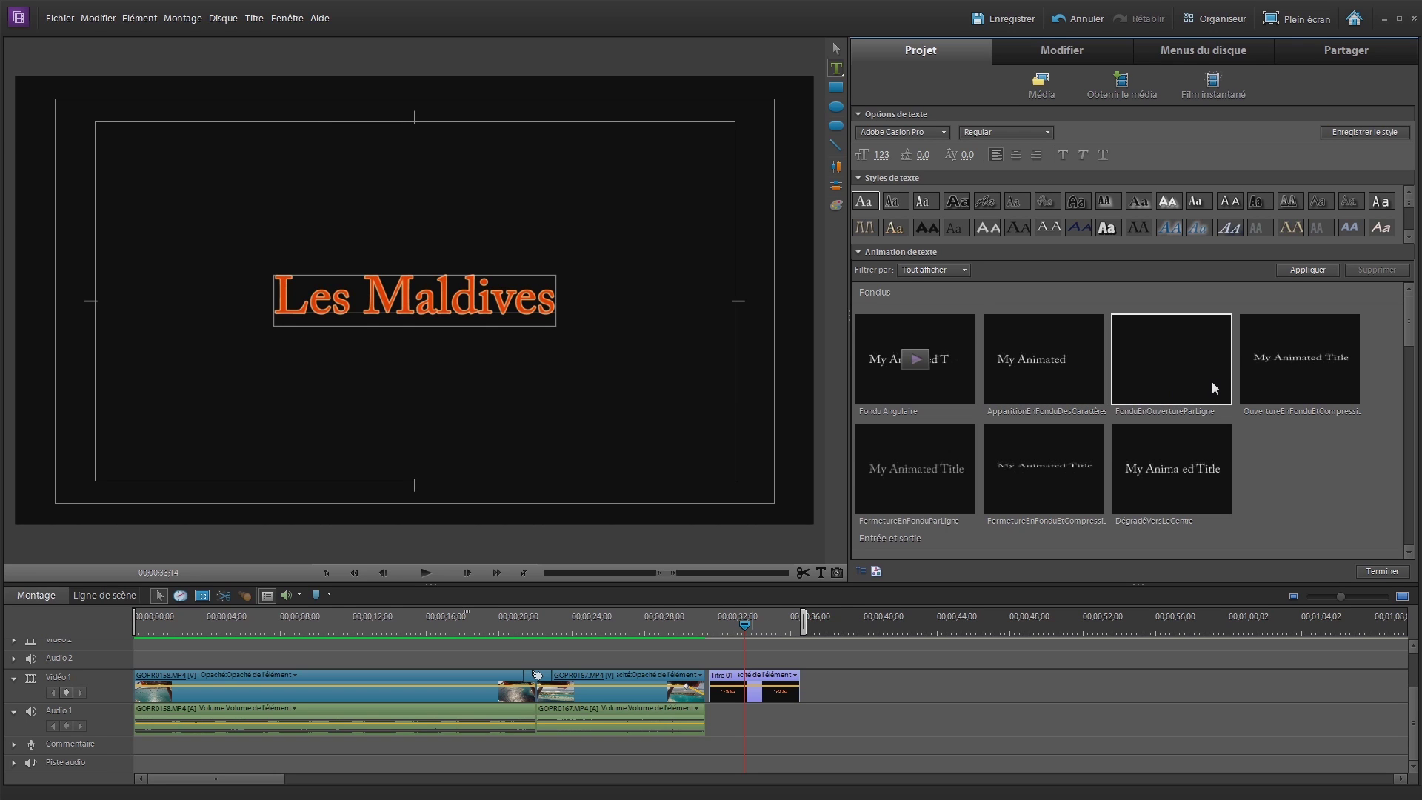
pyautogui.click(1291, 270)
pyautogui.moveTo(708, 618); pyautogui.dragTo(695, 611)
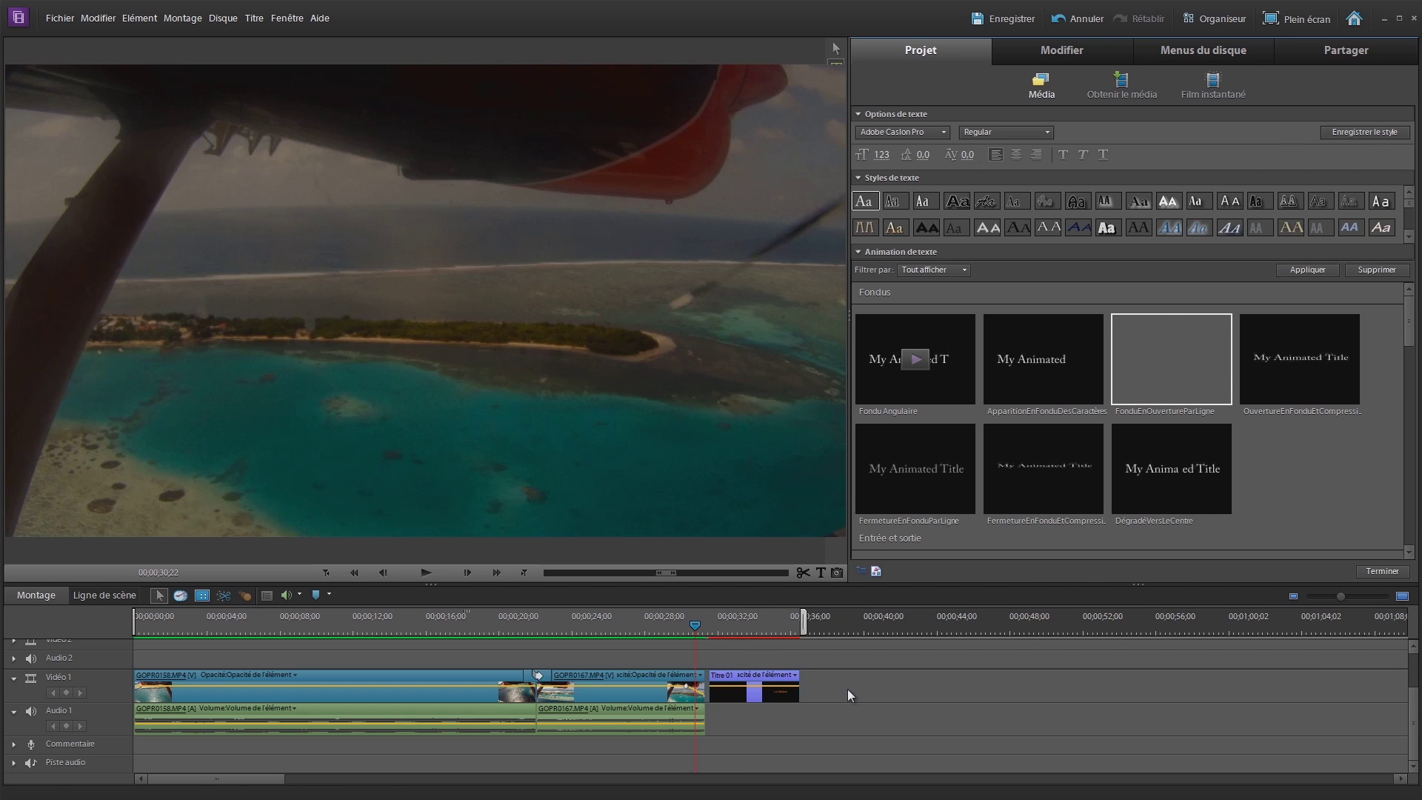
# Step: Leave title editing and play back the animated title on the timeline
pyautogui.click(849, 688)
pyautogui.press('space')
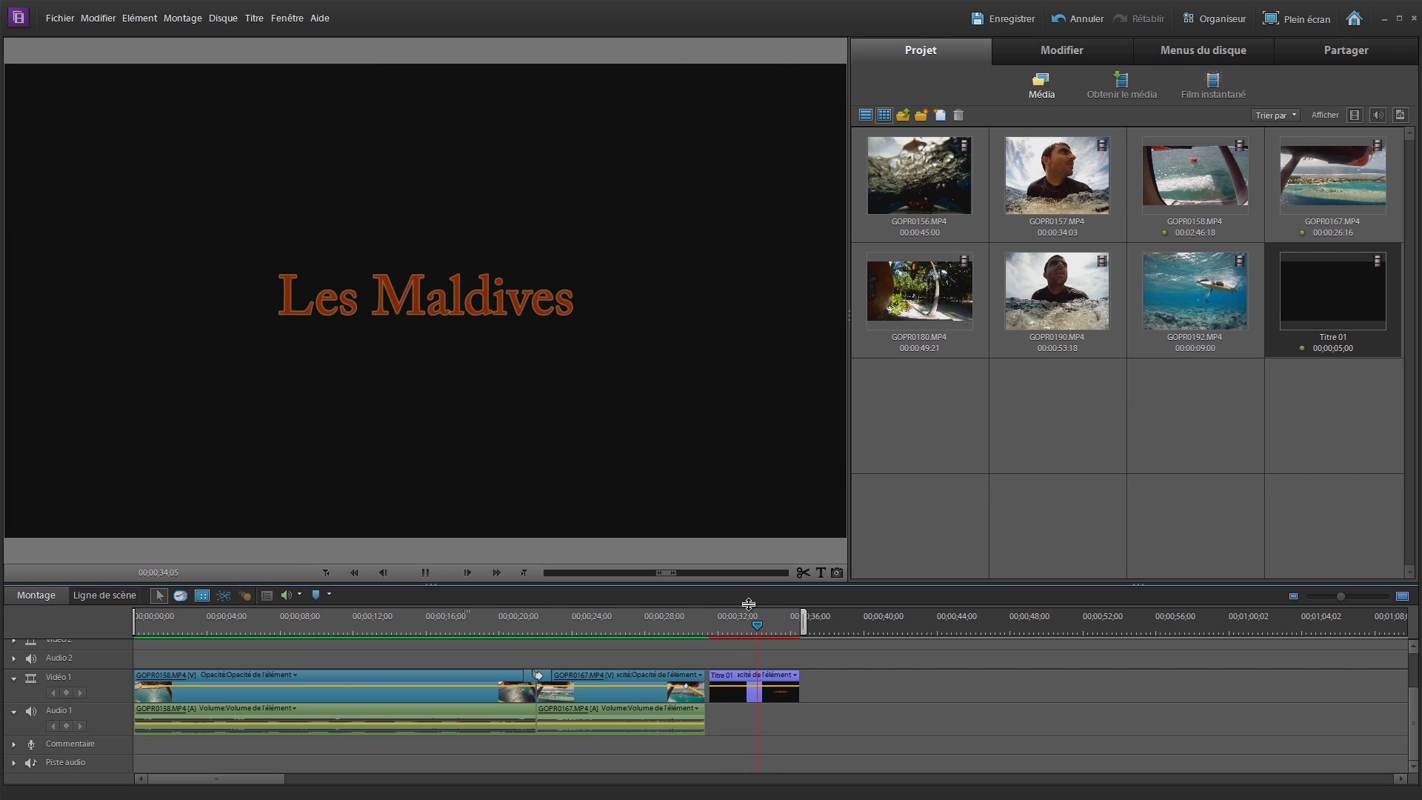
pyautogui.press('space')
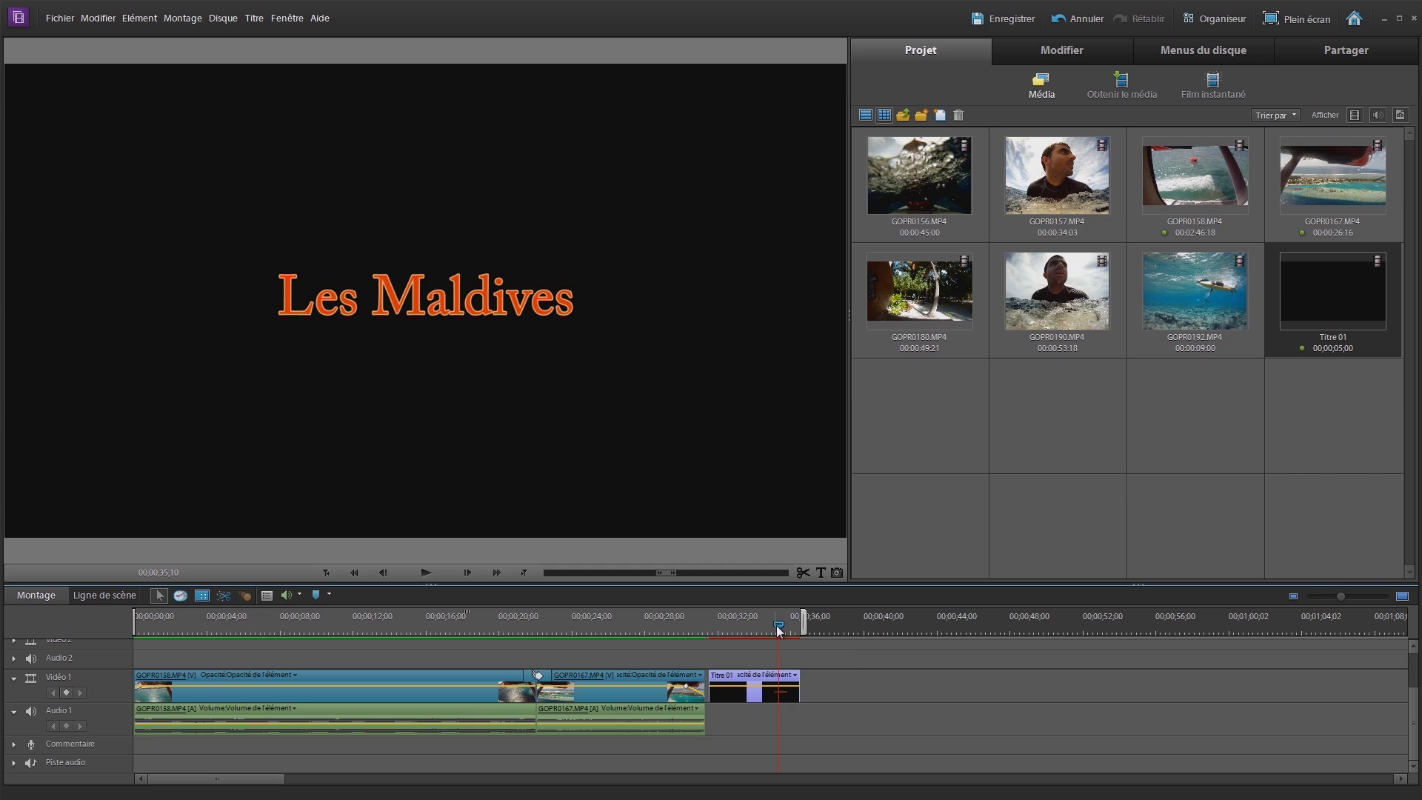
# Step: Reopen the Titre 01 clip in title editing and close it again
pyautogui.moveTo(776, 625)
pyautogui.doubleClick(754, 687)
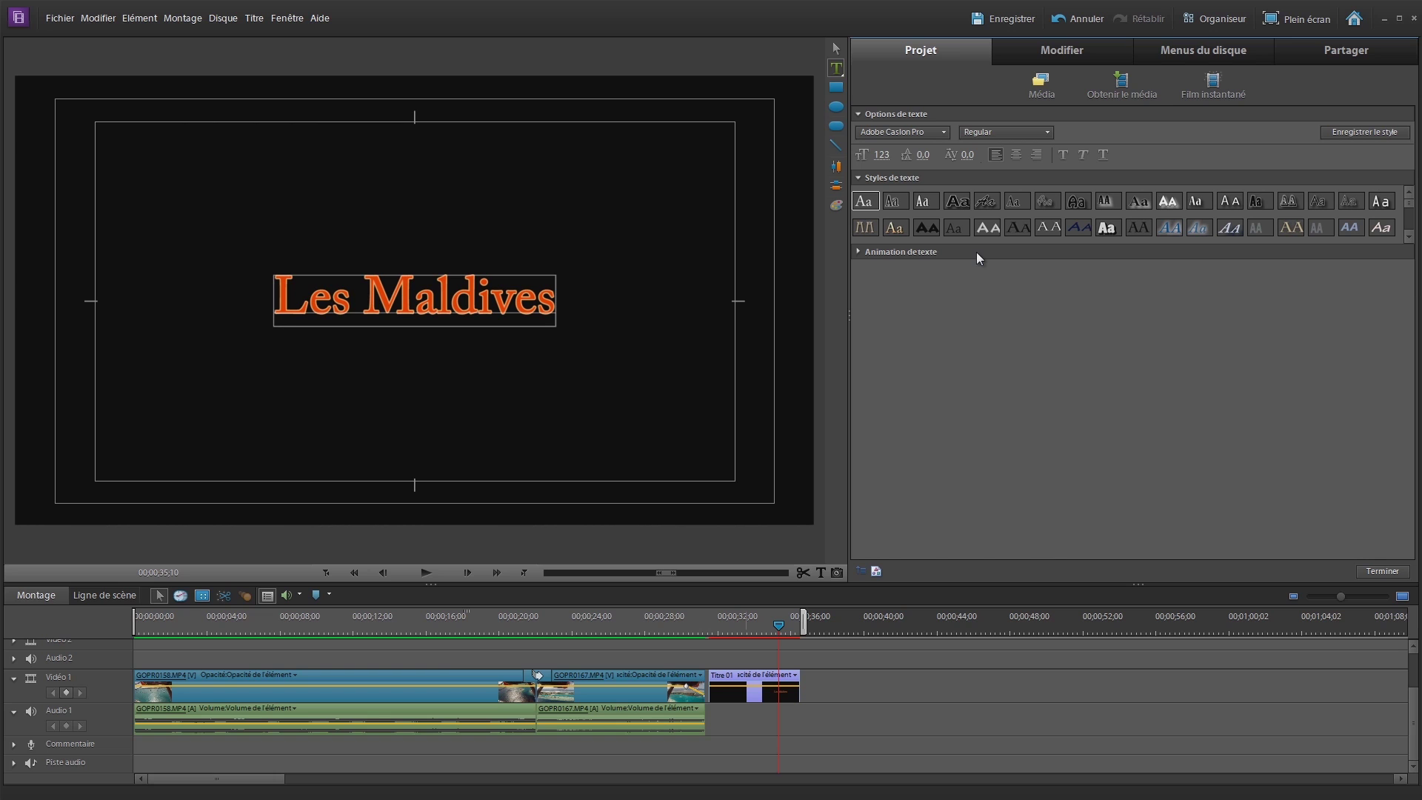
pyautogui.click(793, 713)
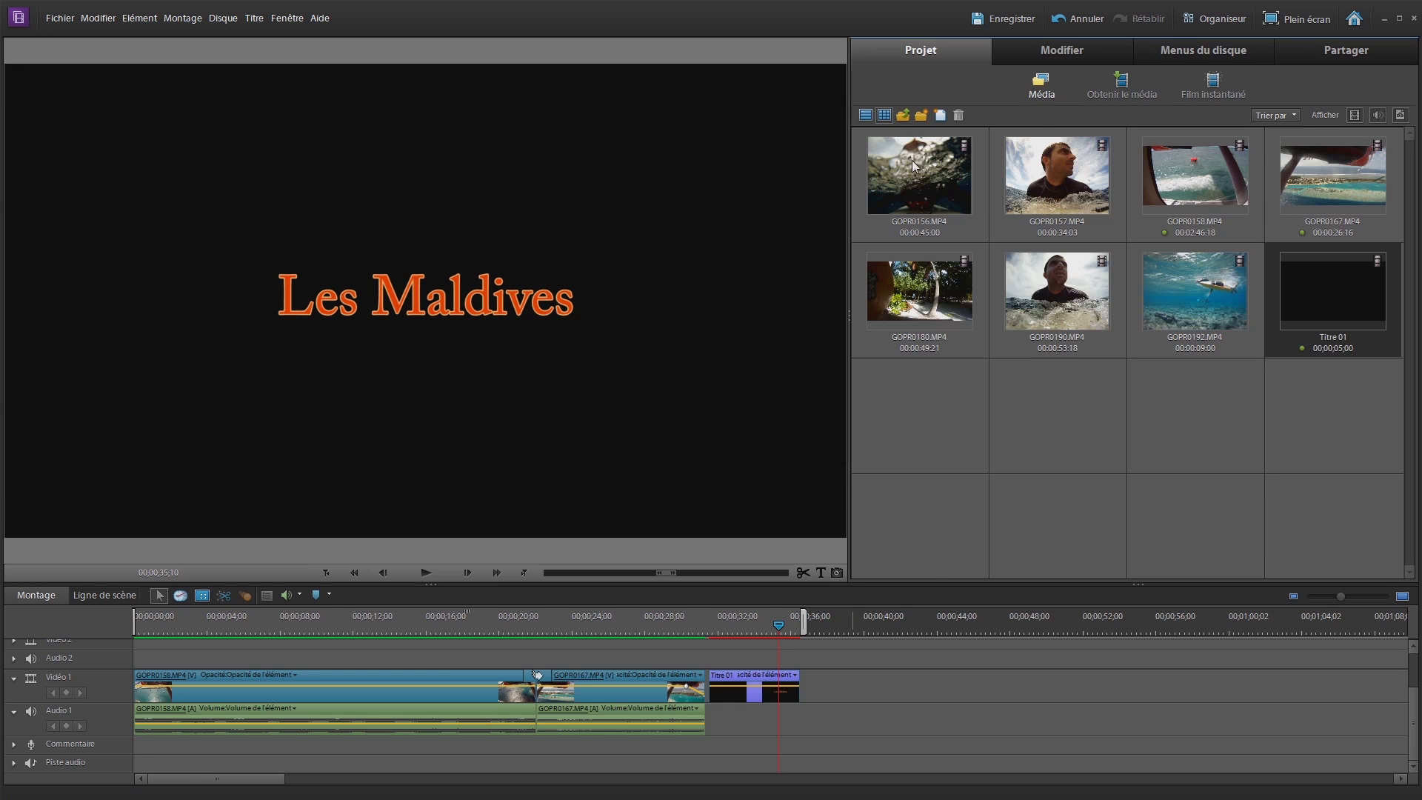
# Step: Add the GOPR0180.MP4 clip after Titre 01, shortened to about 12 seconds, and close the gap between the two clips
pyautogui.click(797, 620)
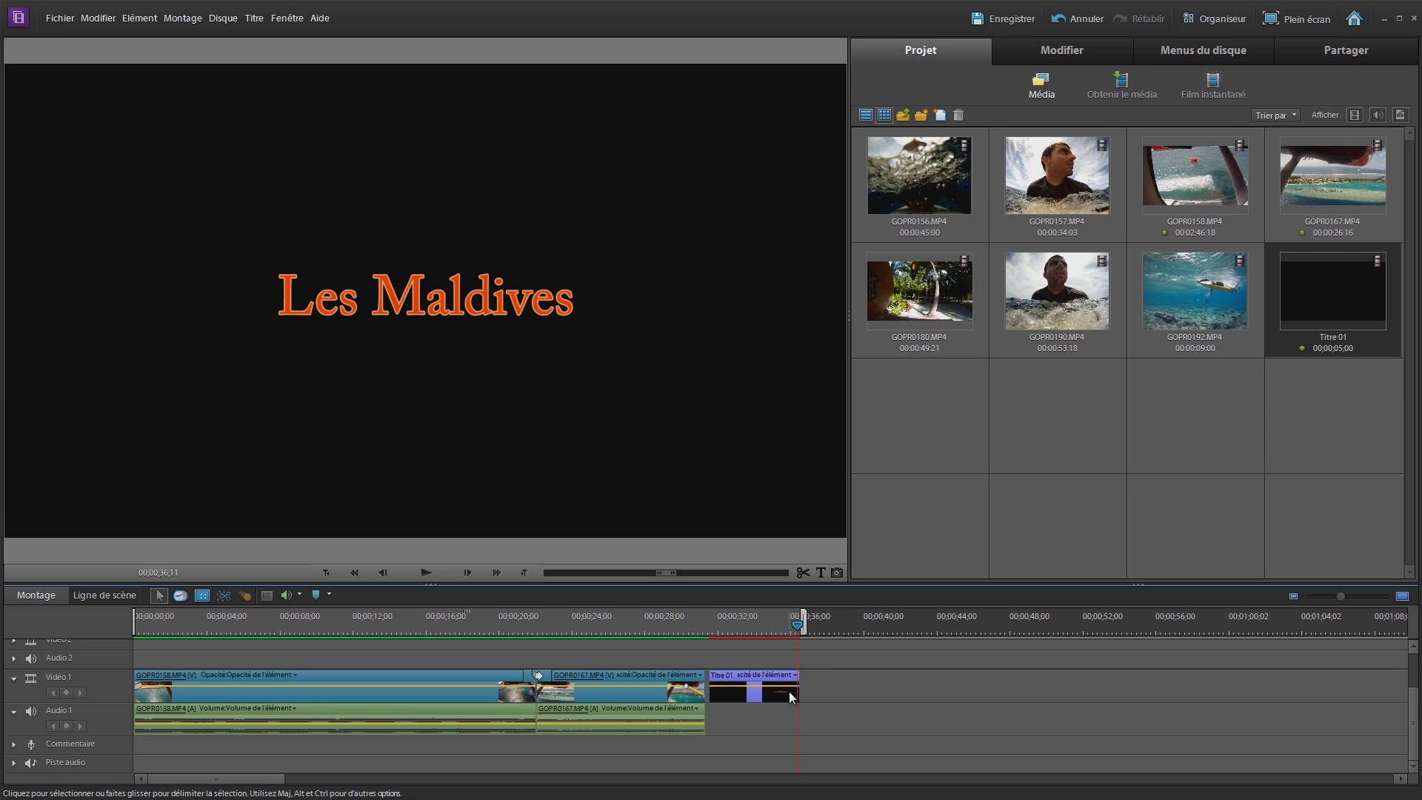
pyautogui.moveTo(922, 330); pyautogui.dragTo(841, 691)
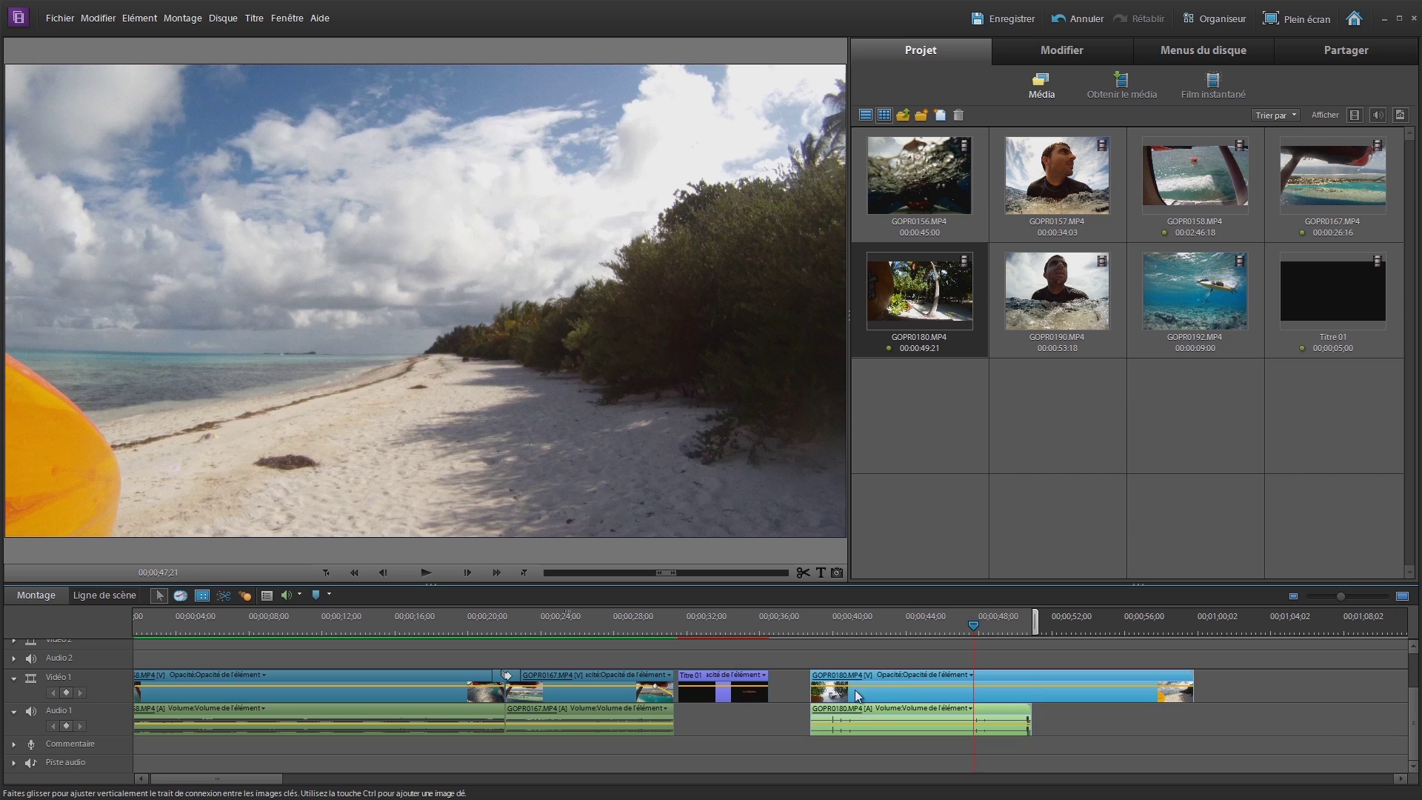
pyautogui.click(791, 676)
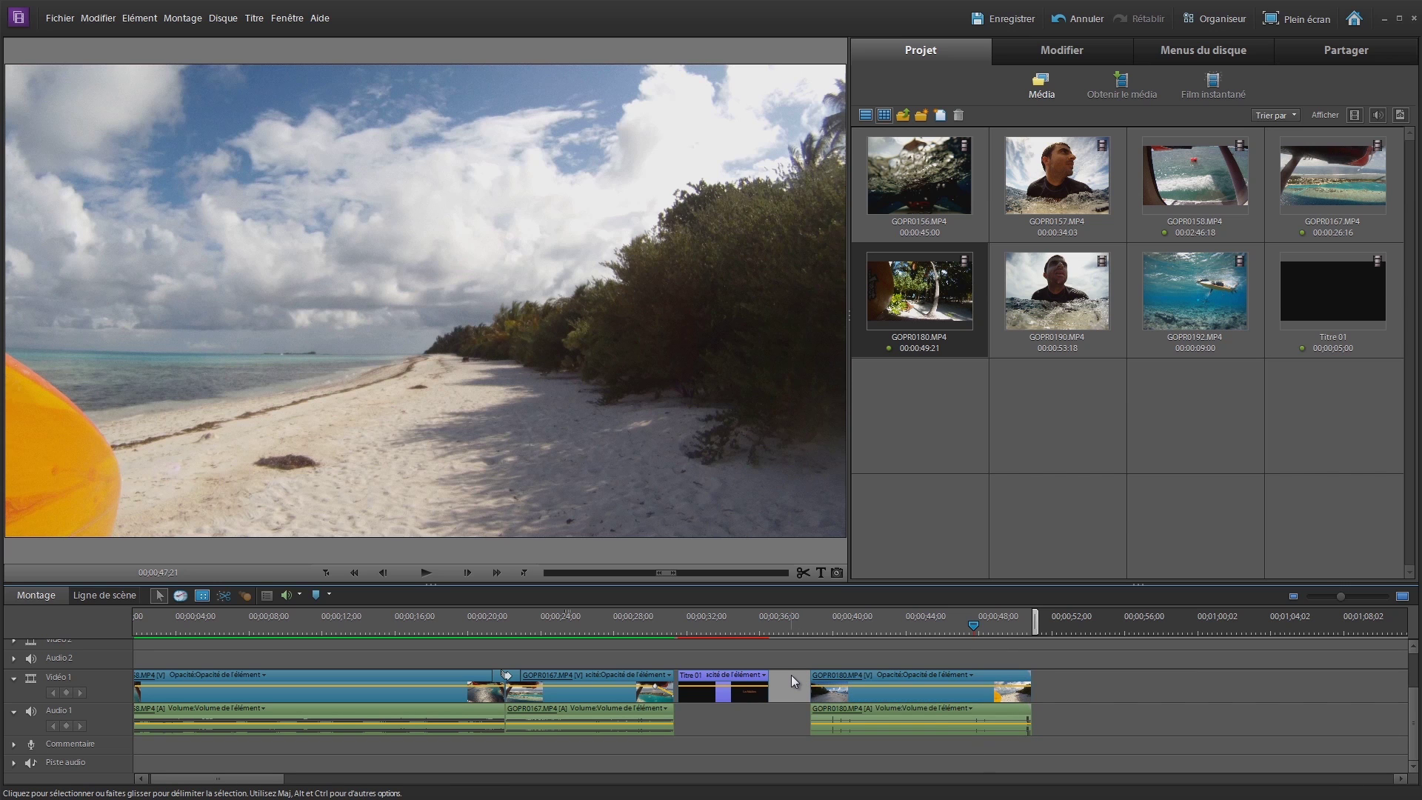
pyautogui.press('Delete')
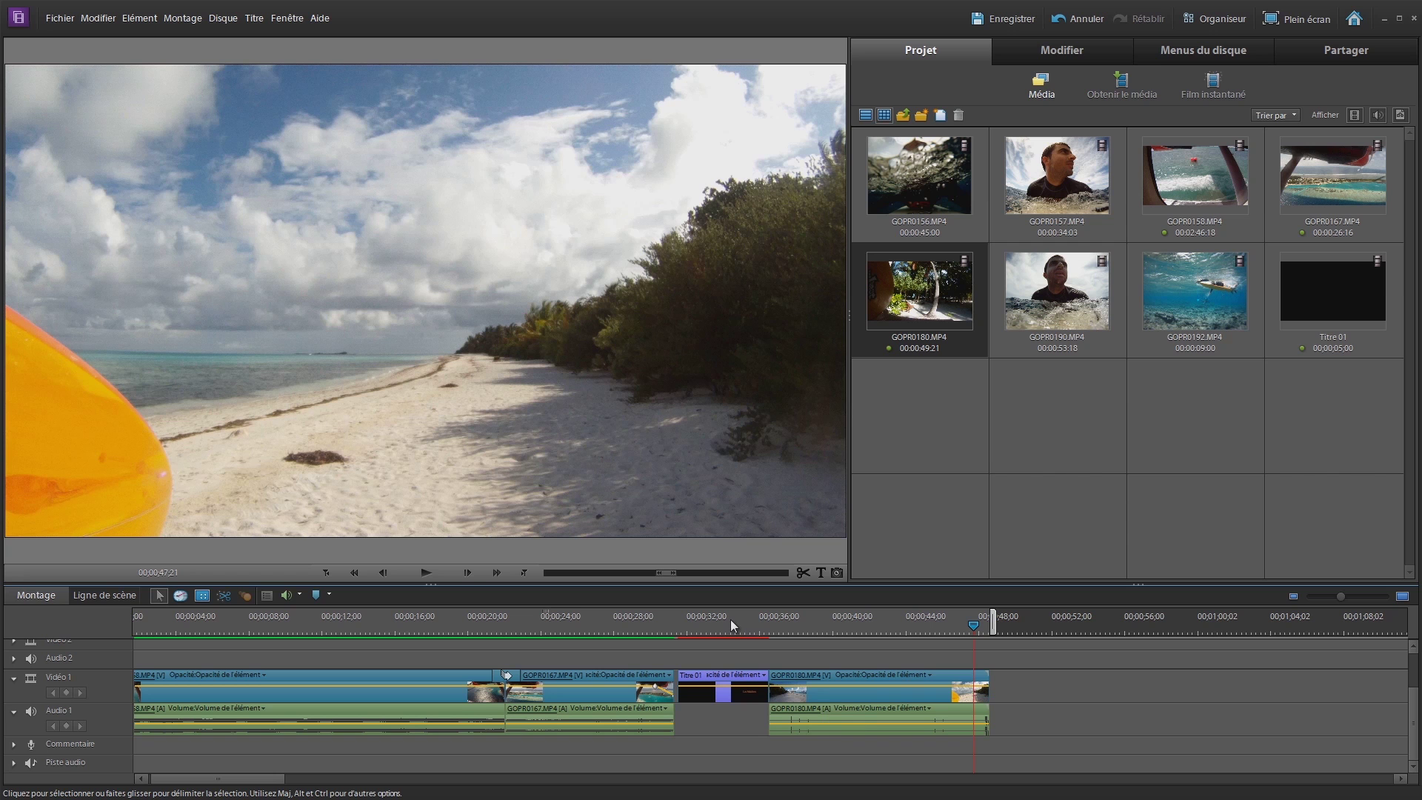
# Step: Play back the passage from the end of the title into the GOPR0180.MP4 clip
pyautogui.click(754, 616)
pyautogui.press('space')
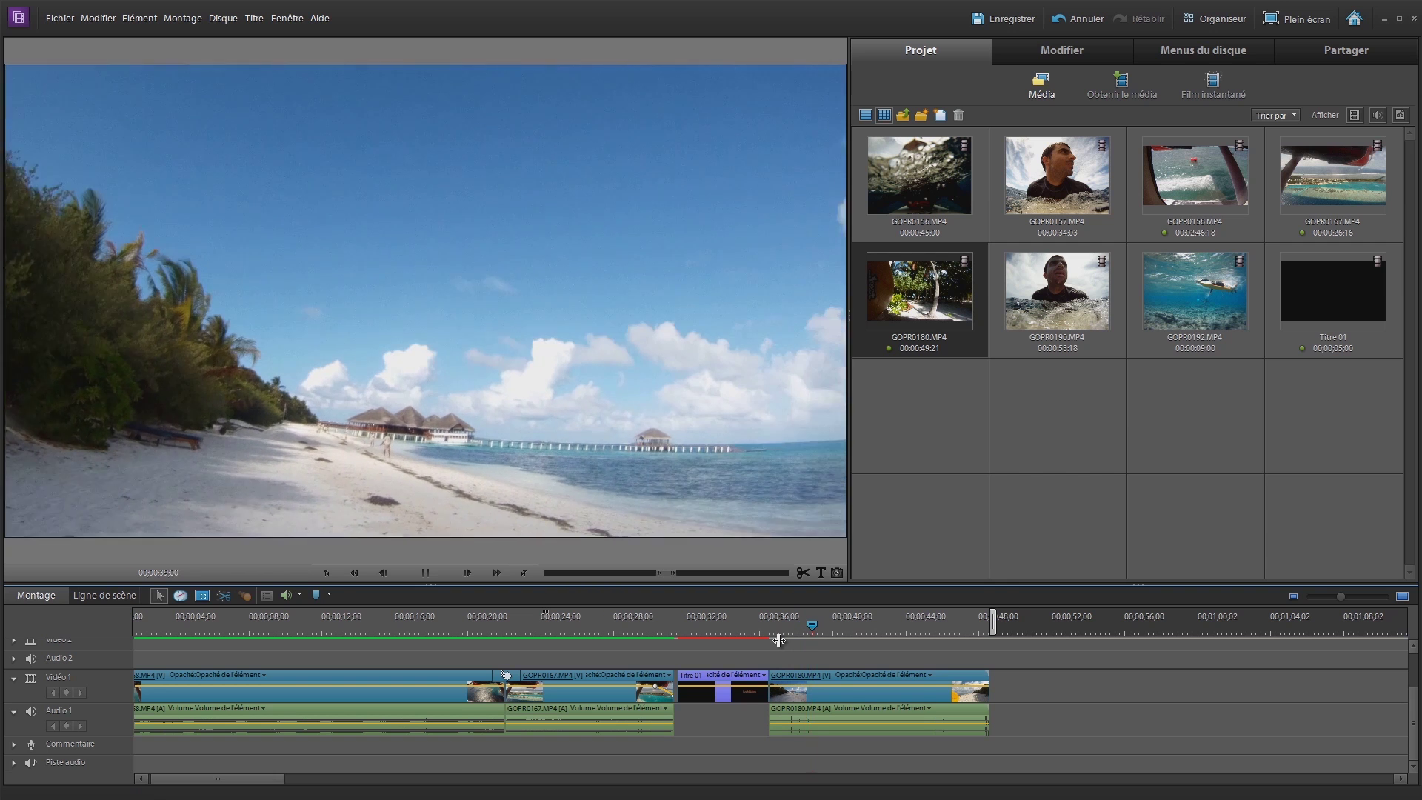
pyautogui.press('space')
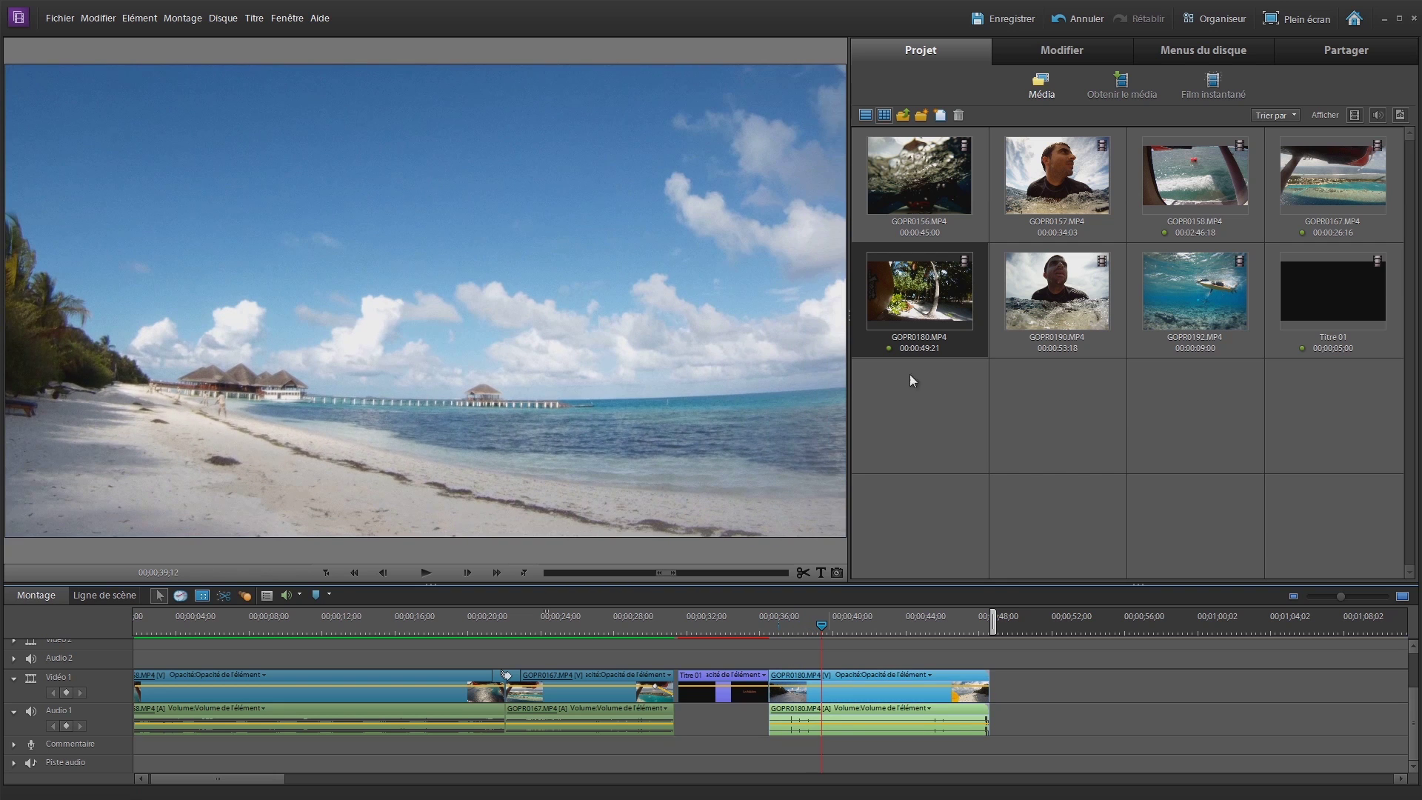
# Step: Apply the Métallique - Cuivre video transition between Titre 01 and GOPR0180.MP4 and play it back
pyautogui.click(1063, 51)
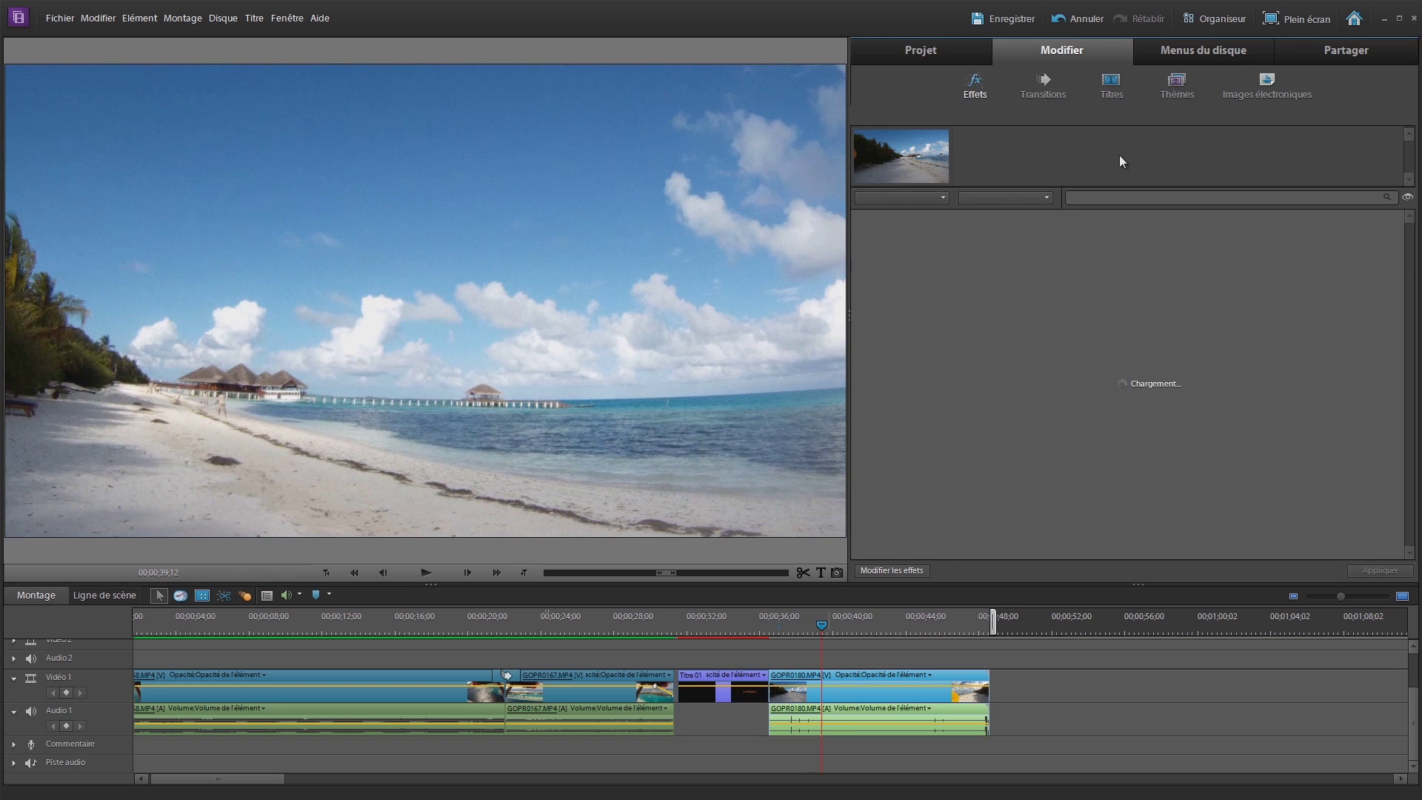
pyautogui.click(1042, 87)
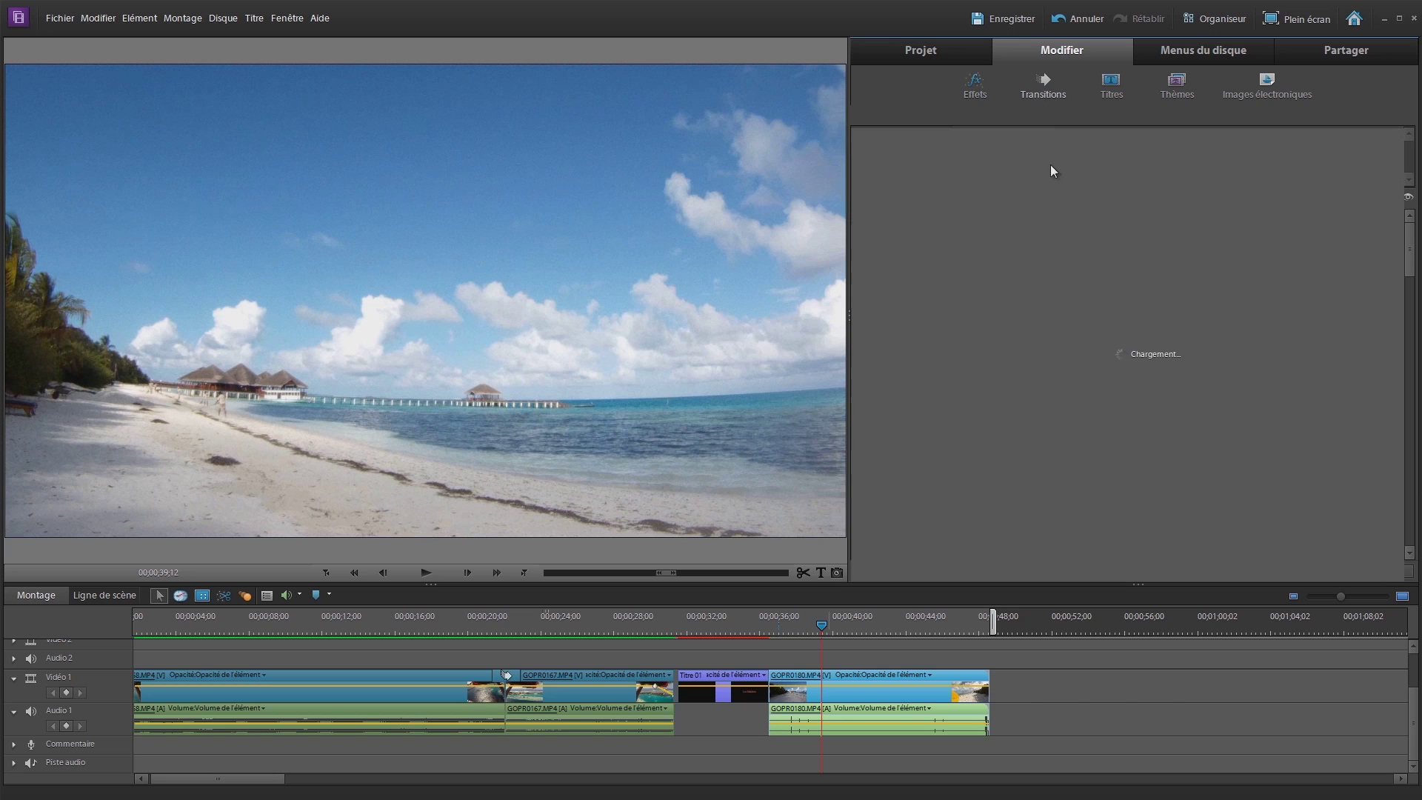
pyautogui.moveTo(1410, 223); pyautogui.dragTo(1417, 282)
pyautogui.moveTo(1163, 296)
pyautogui.mouseDown()
pyautogui.moveTo(1181, 298)
pyautogui.moveTo(770, 678)
pyautogui.mouseUp()
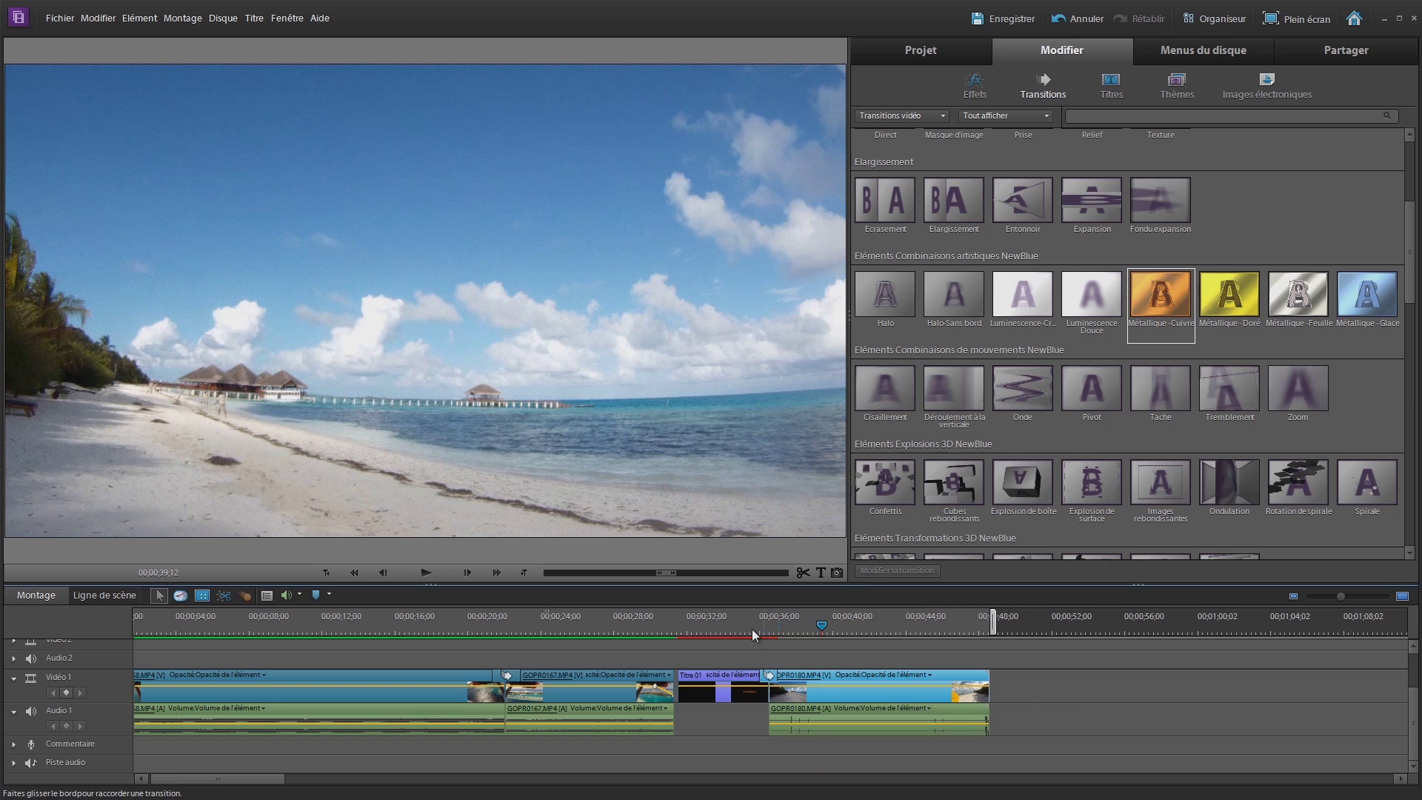
pyautogui.click(757, 628)
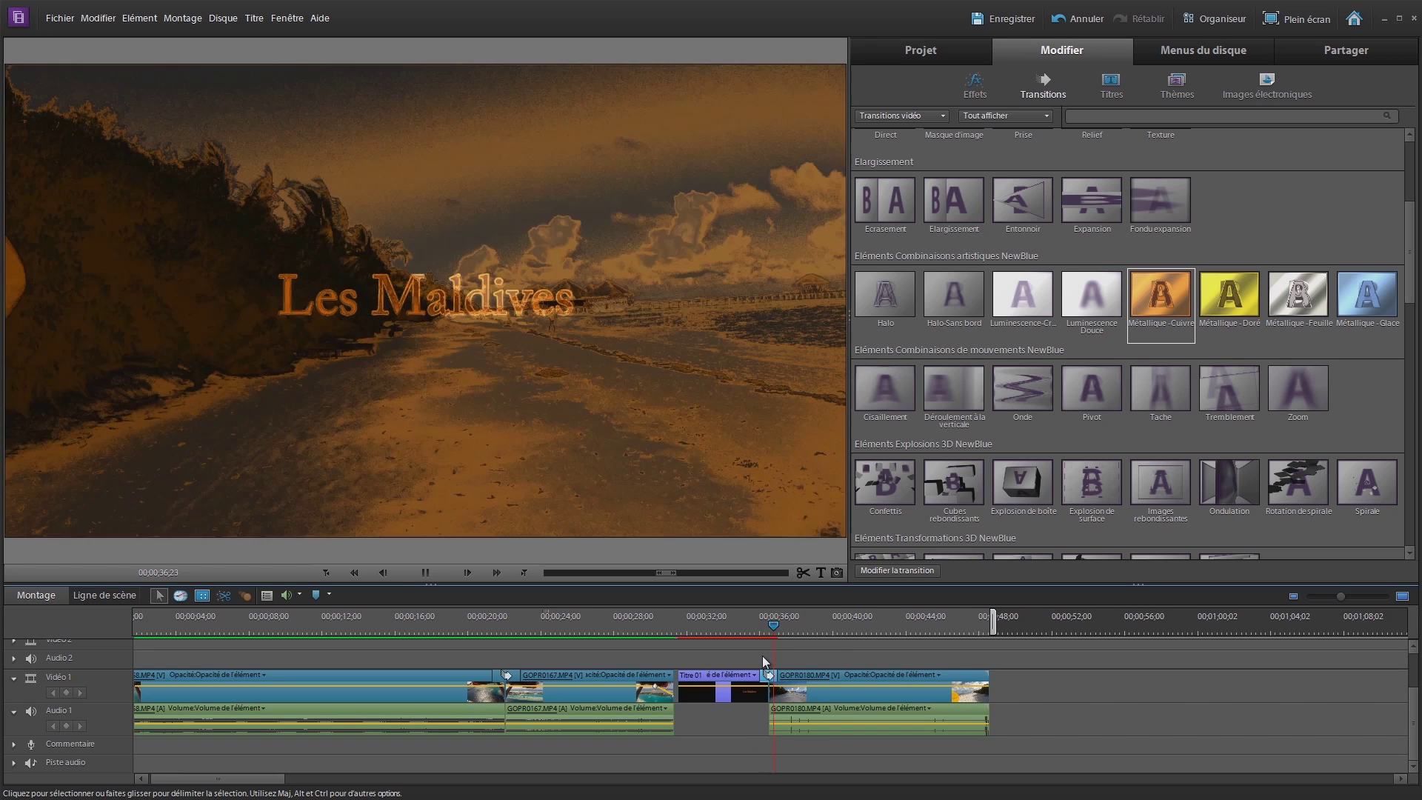
pyautogui.press('space')
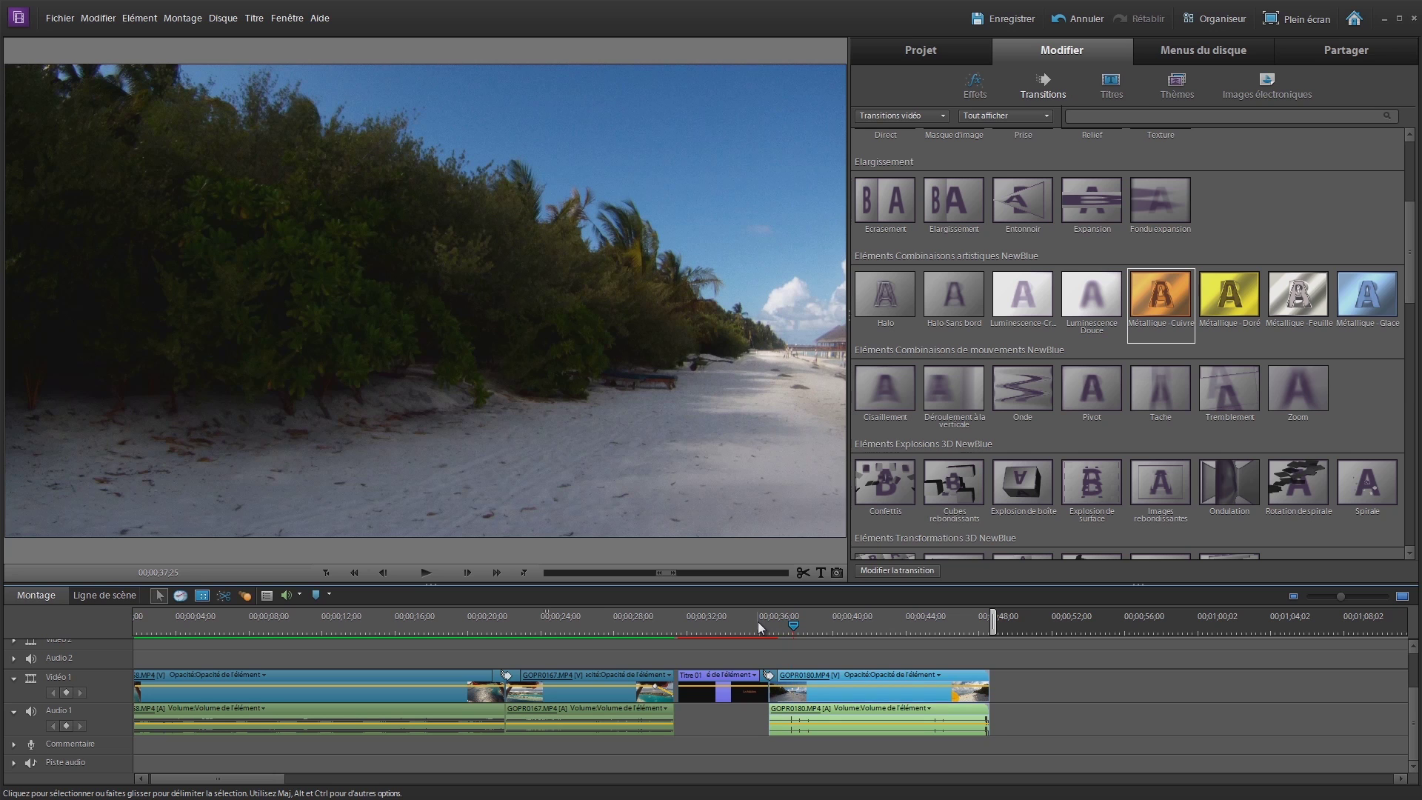
# Step: Try to extend the start of the Métallique - Cuivre transition over the title clip and undo the change
pyautogui.click(756, 676)
pyautogui.moveTo(754, 673); pyautogui.dragTo(748, 672)
pyautogui.hotkey('ctrl', 'z')
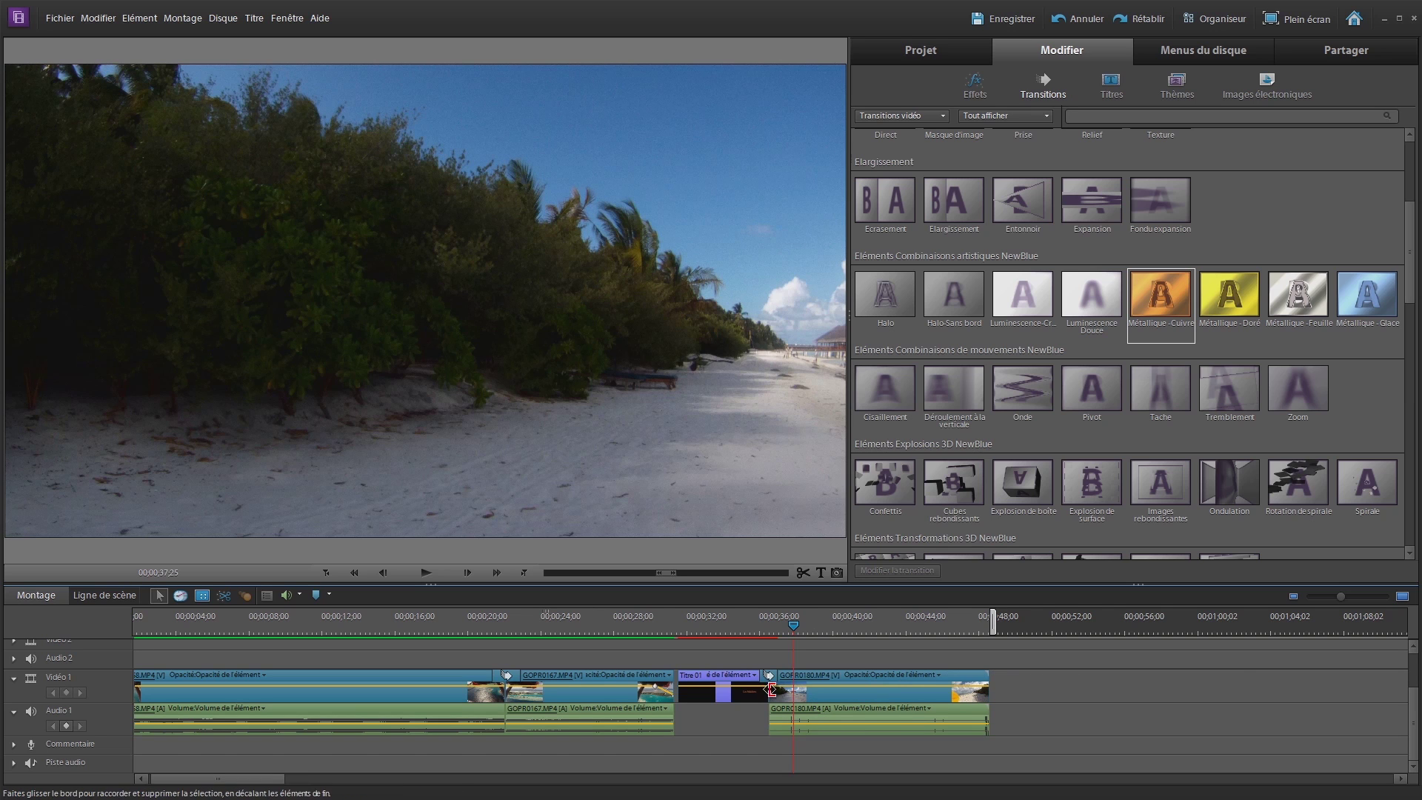
# Step: Lengthen the Métallique - Cuivre transition on both sides of the cut and play back the passage
pyautogui.click(1402, 597)
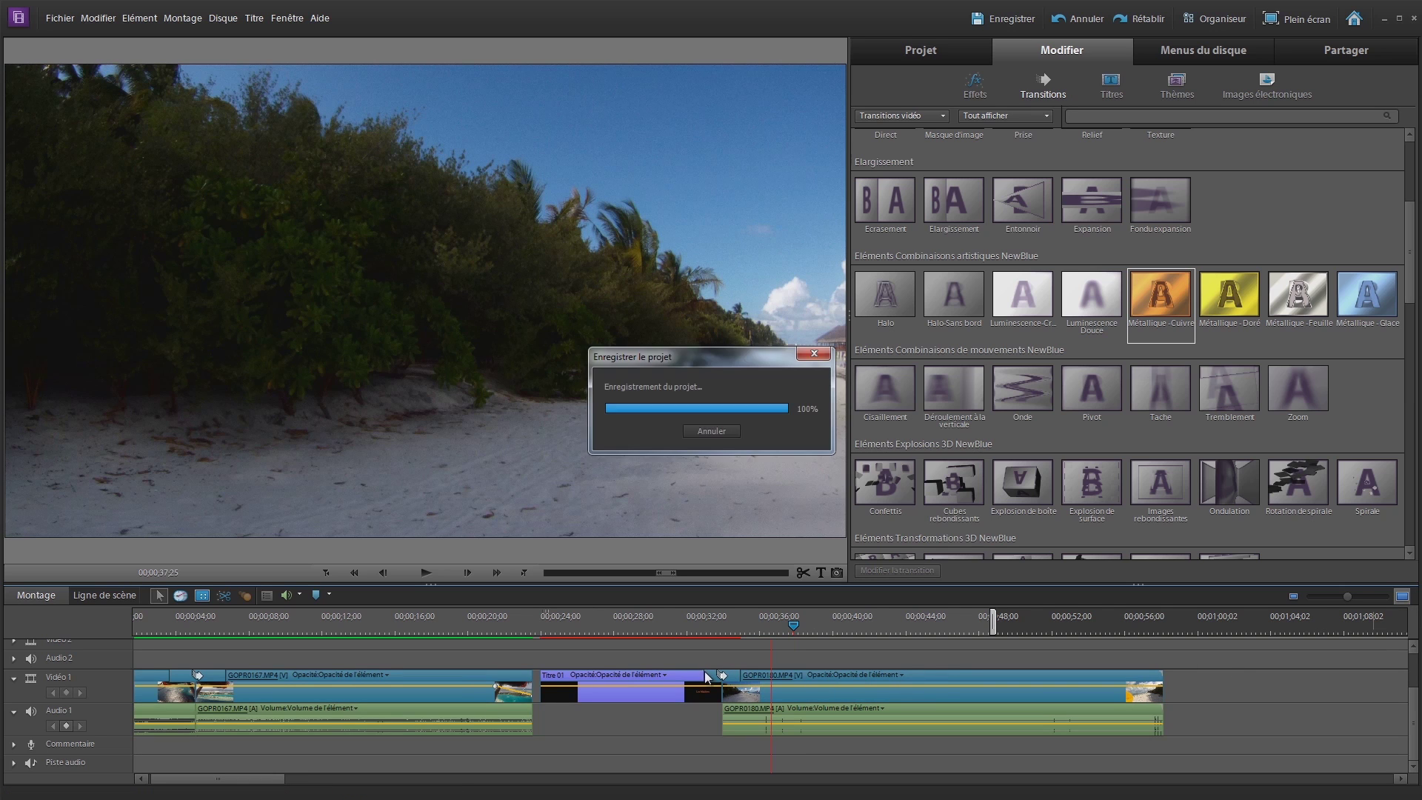
pyautogui.click(718, 676)
pyautogui.moveTo(704, 672); pyautogui.dragTo(751, 674)
pyautogui.moveTo(771, 626); pyautogui.dragTo(682, 624)
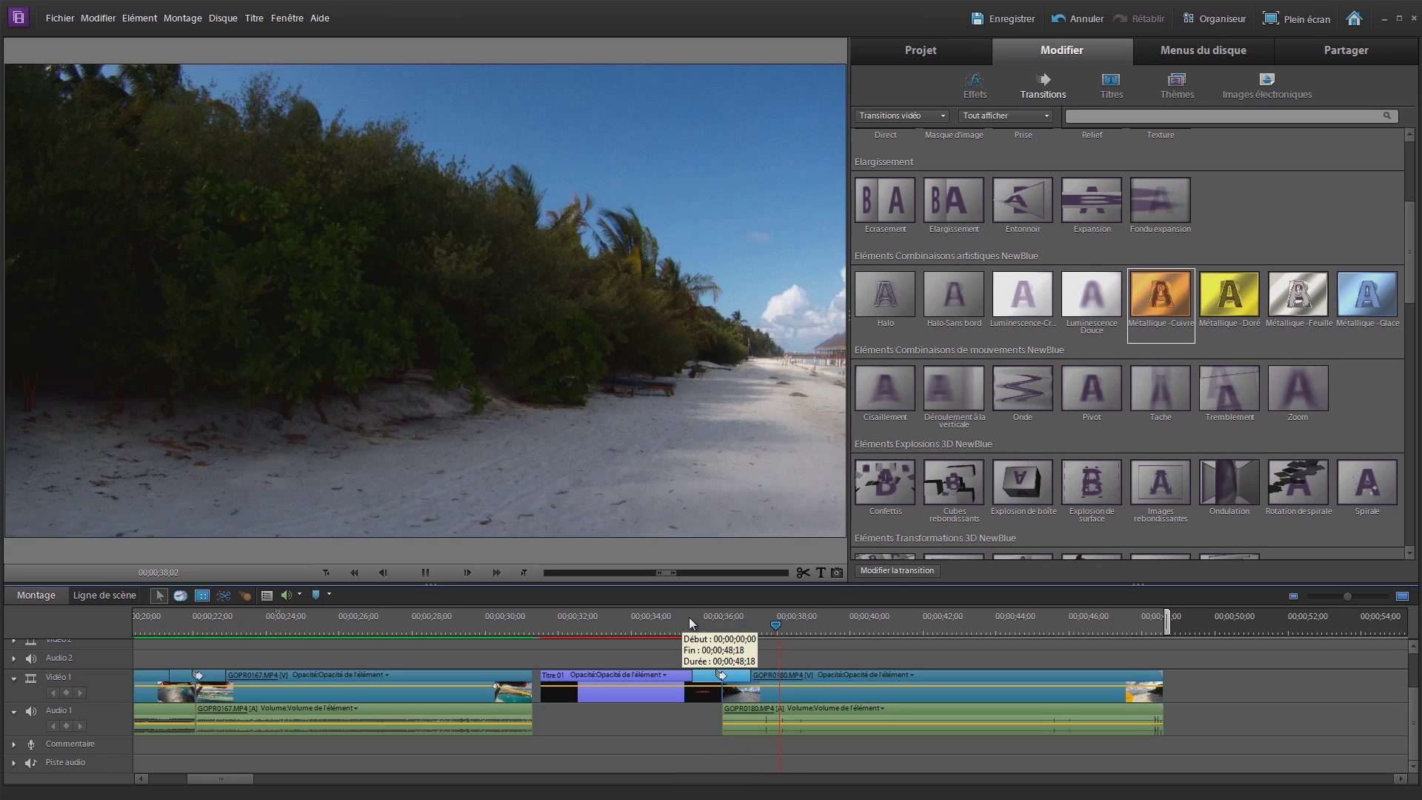
pyautogui.press('space')
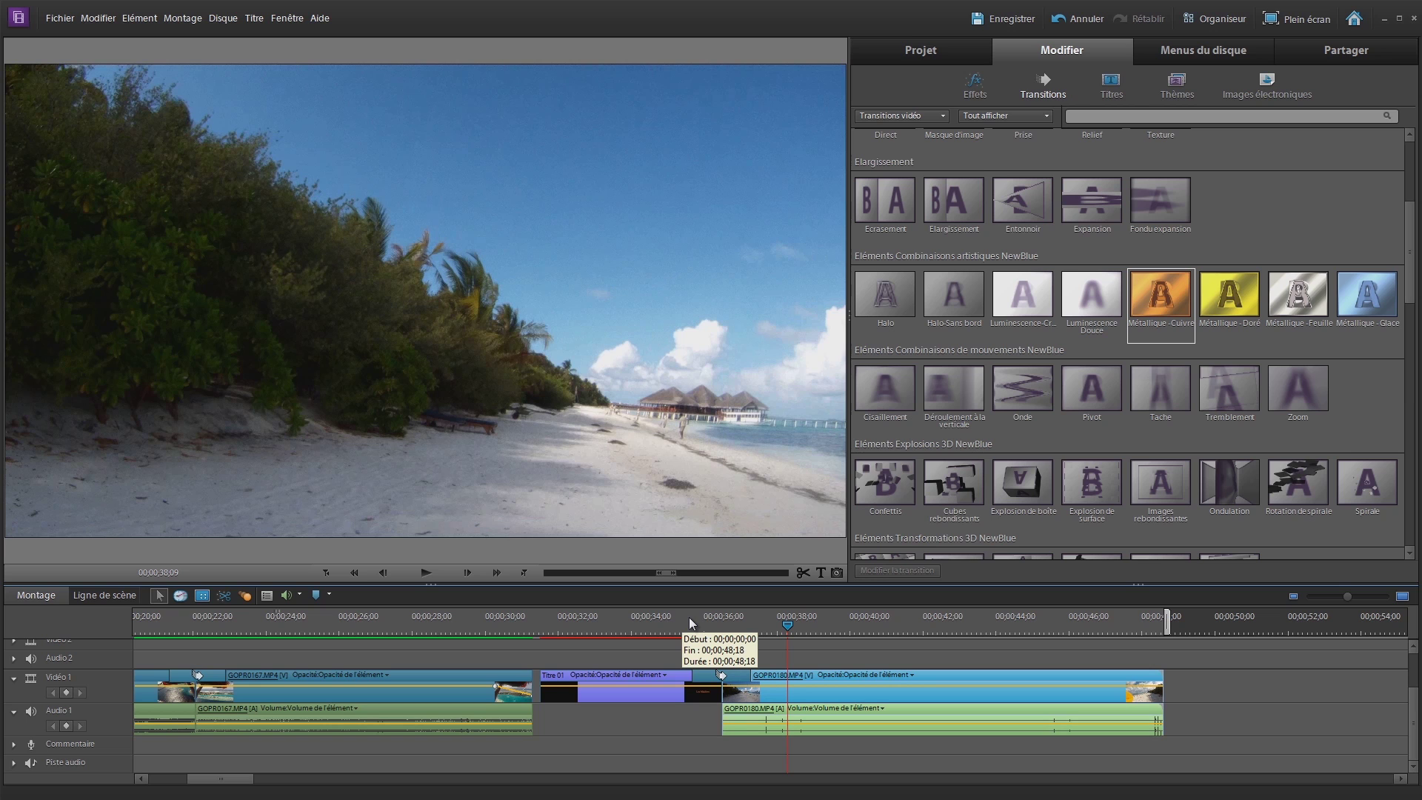
# Step: Remove the Métallique - Cuivre transition and apply Explosion de boîte between Titre 01 and GOPR0180.MP4 instead
pyautogui.click(725, 678)
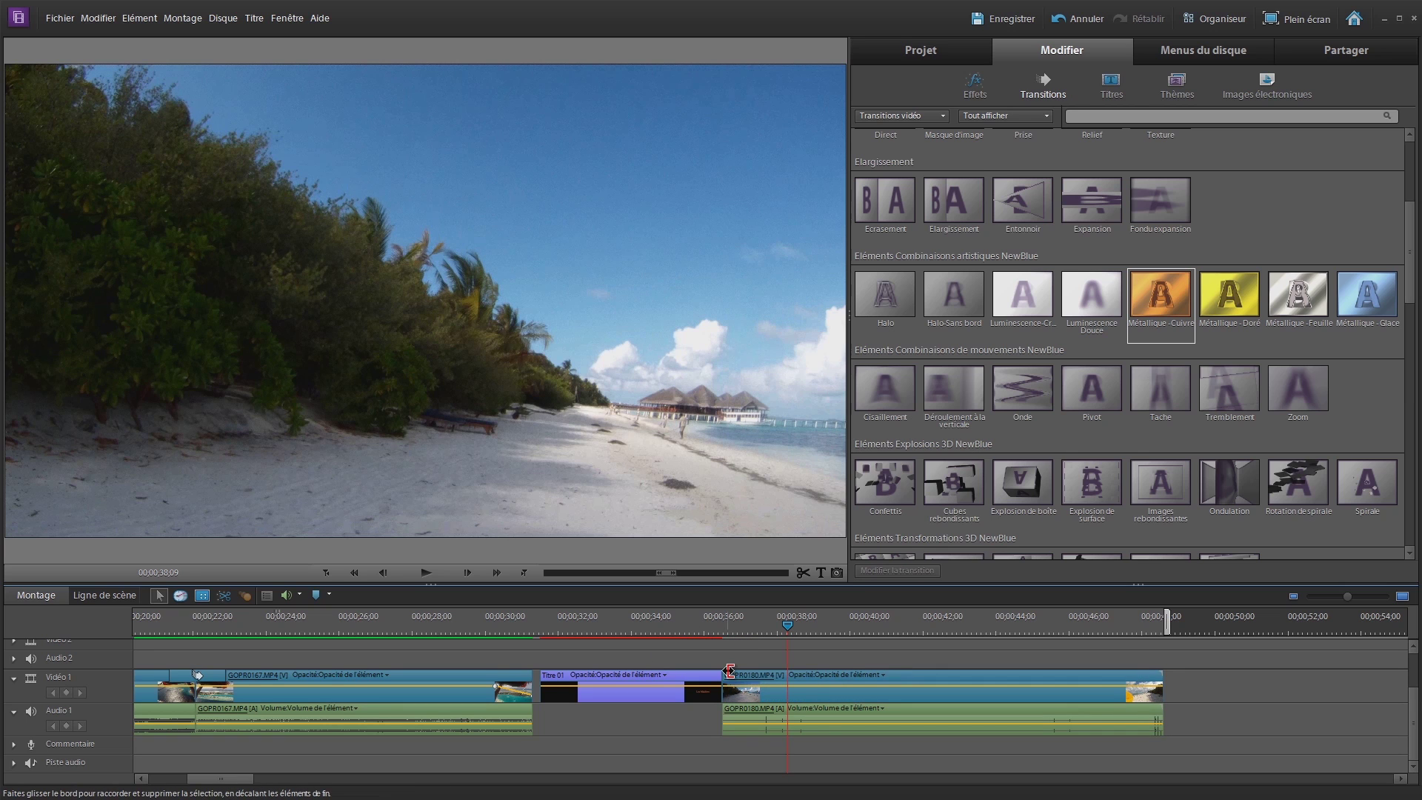
pyautogui.scroll(3, 1178, 433)
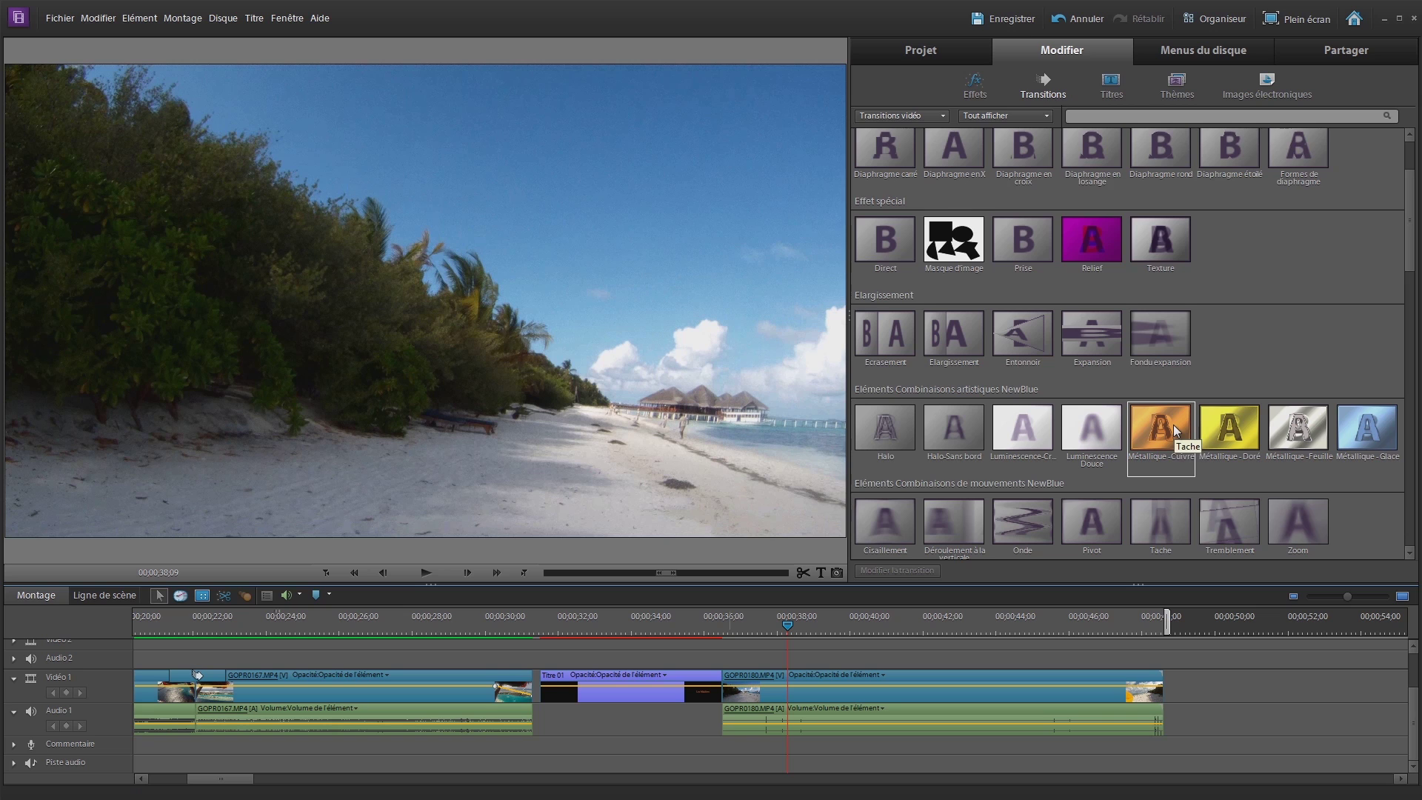
pyautogui.scroll(-3, 1177, 433)
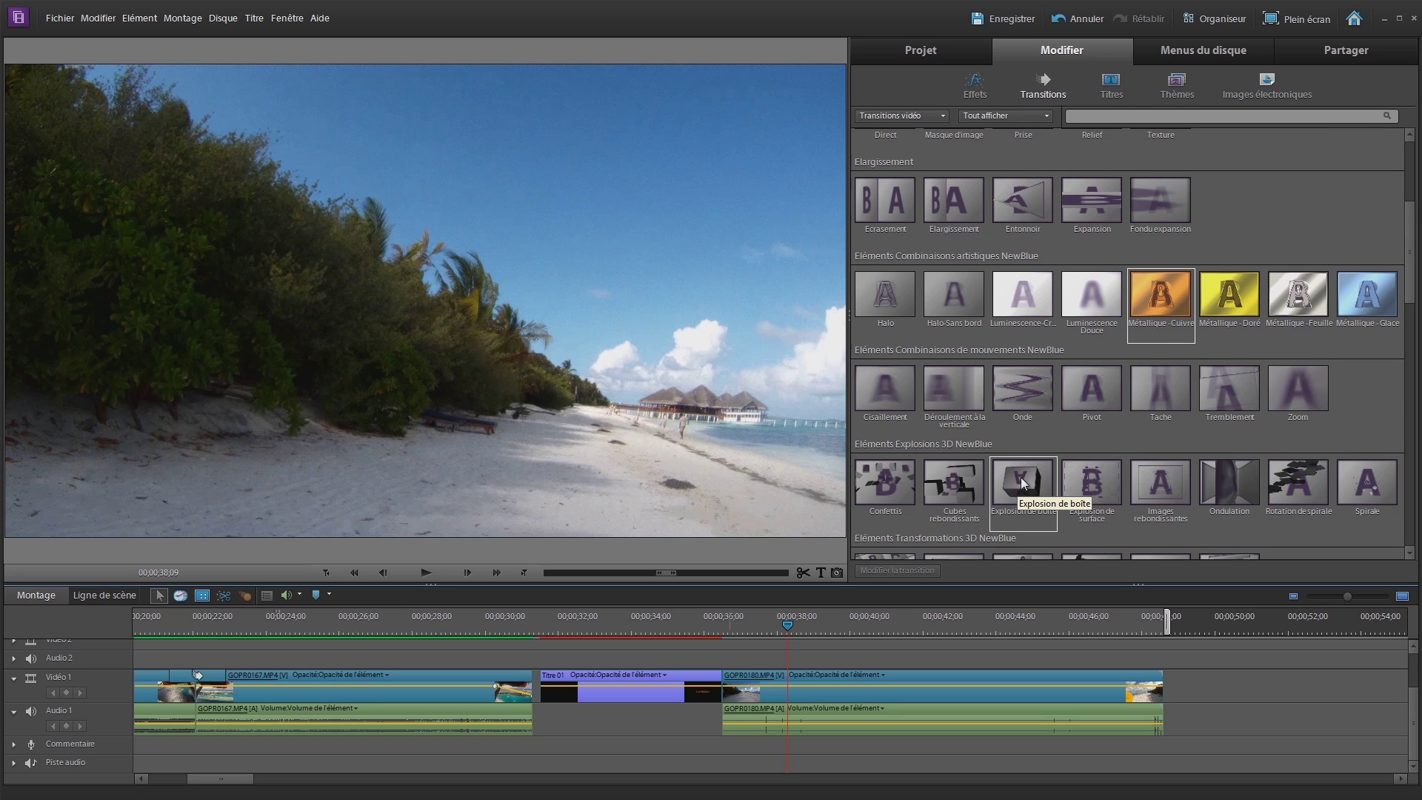
pyautogui.moveTo(1023, 483); pyautogui.dragTo(730, 678)
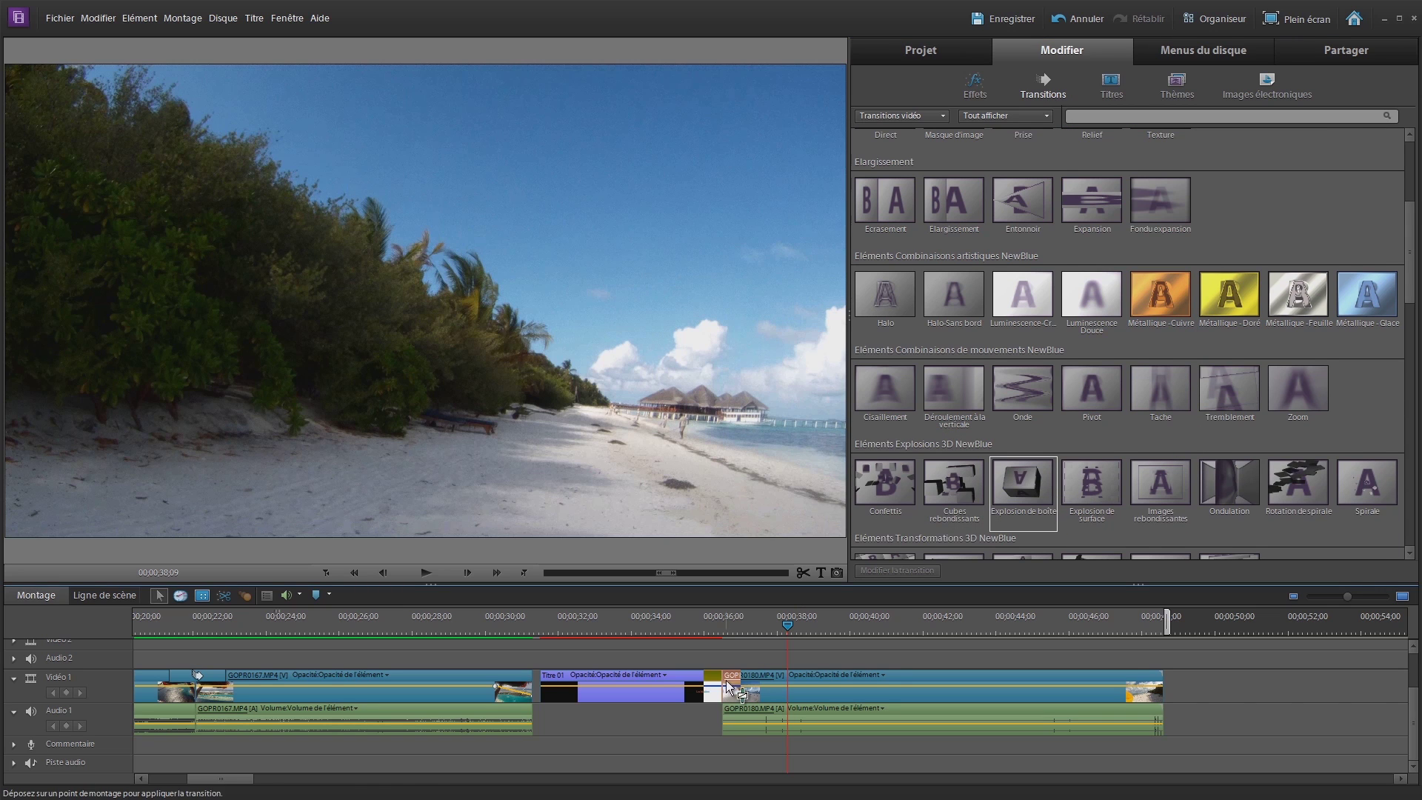
# Step: Play back the Explosion de boîte transition twice, starting just before the end of the title
pyautogui.click(697, 624)
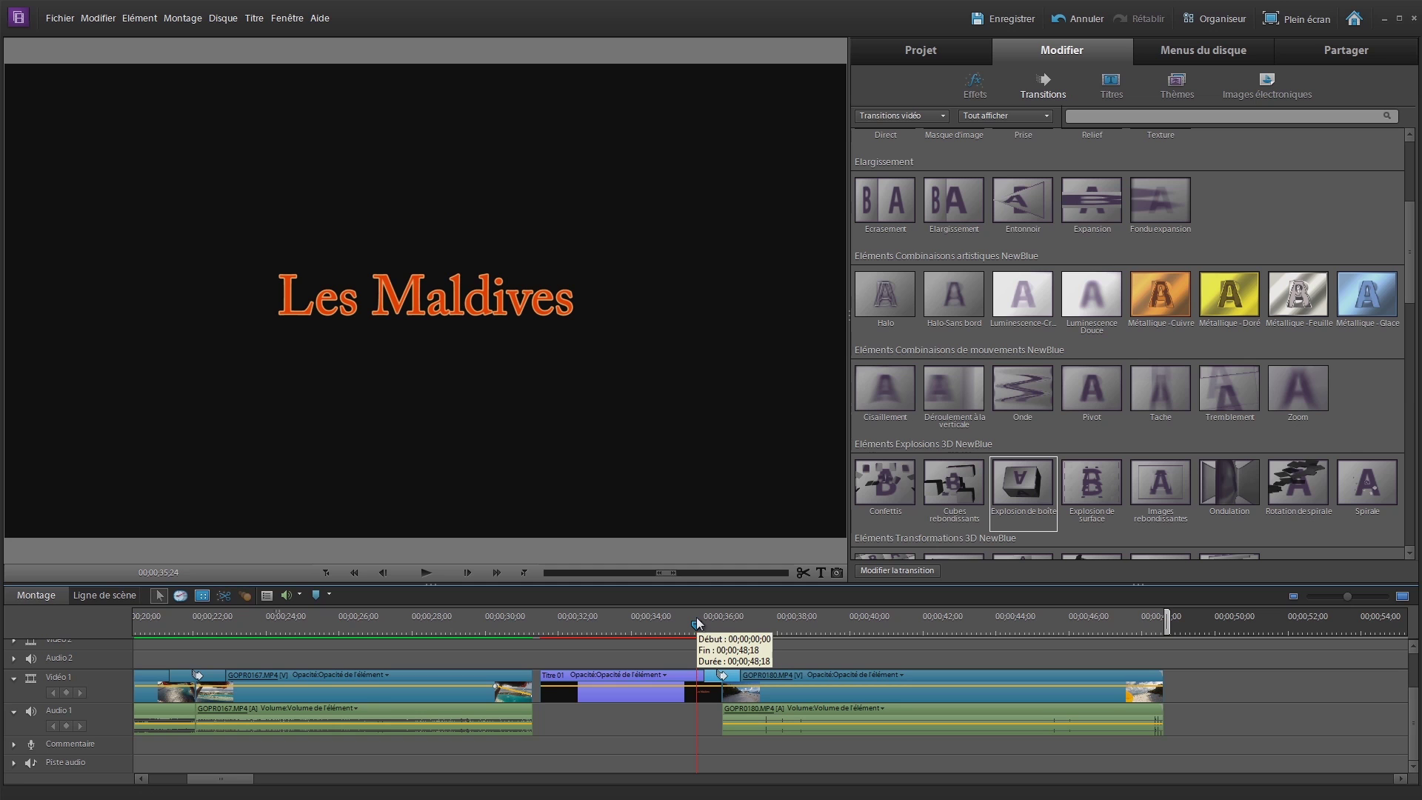
pyautogui.press('space')
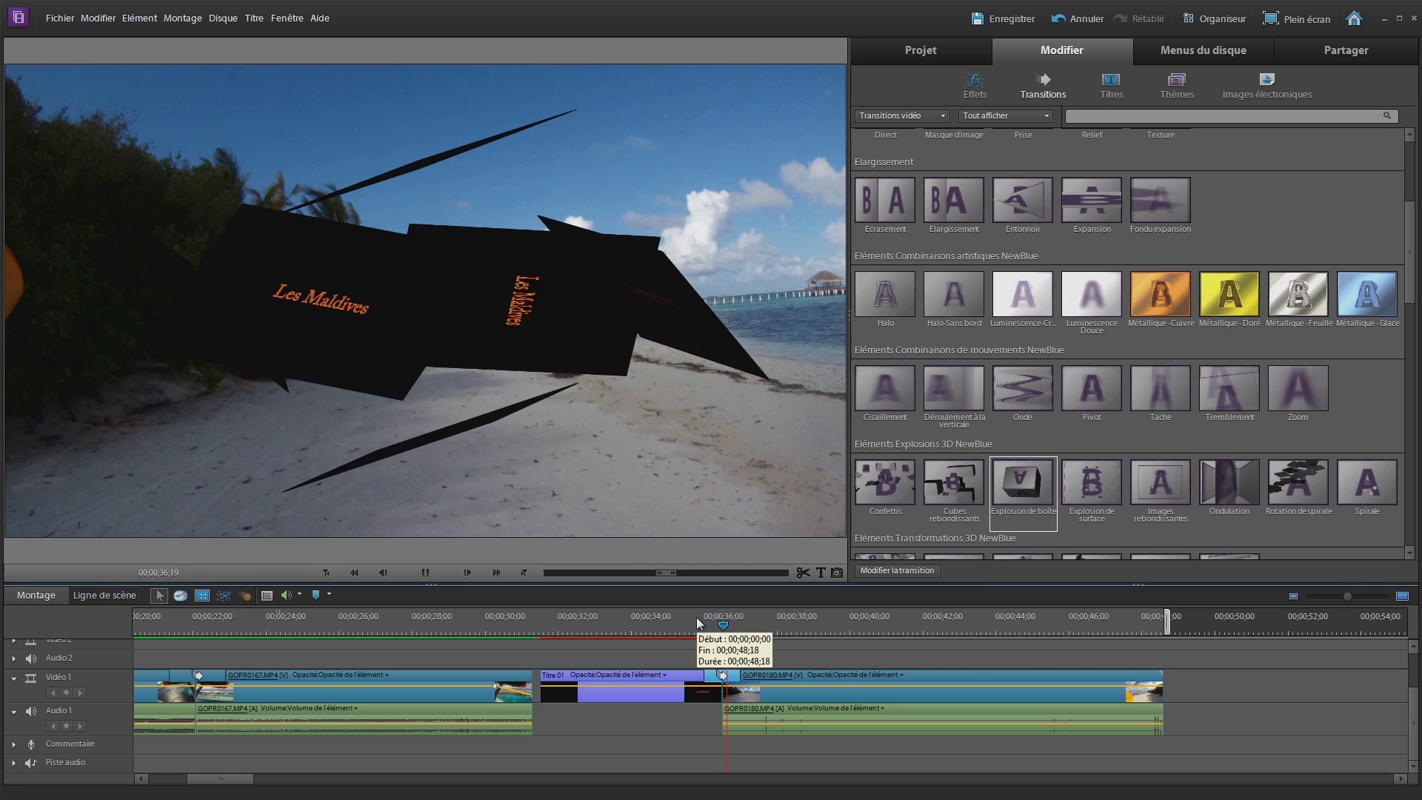
pyautogui.click(702, 623)
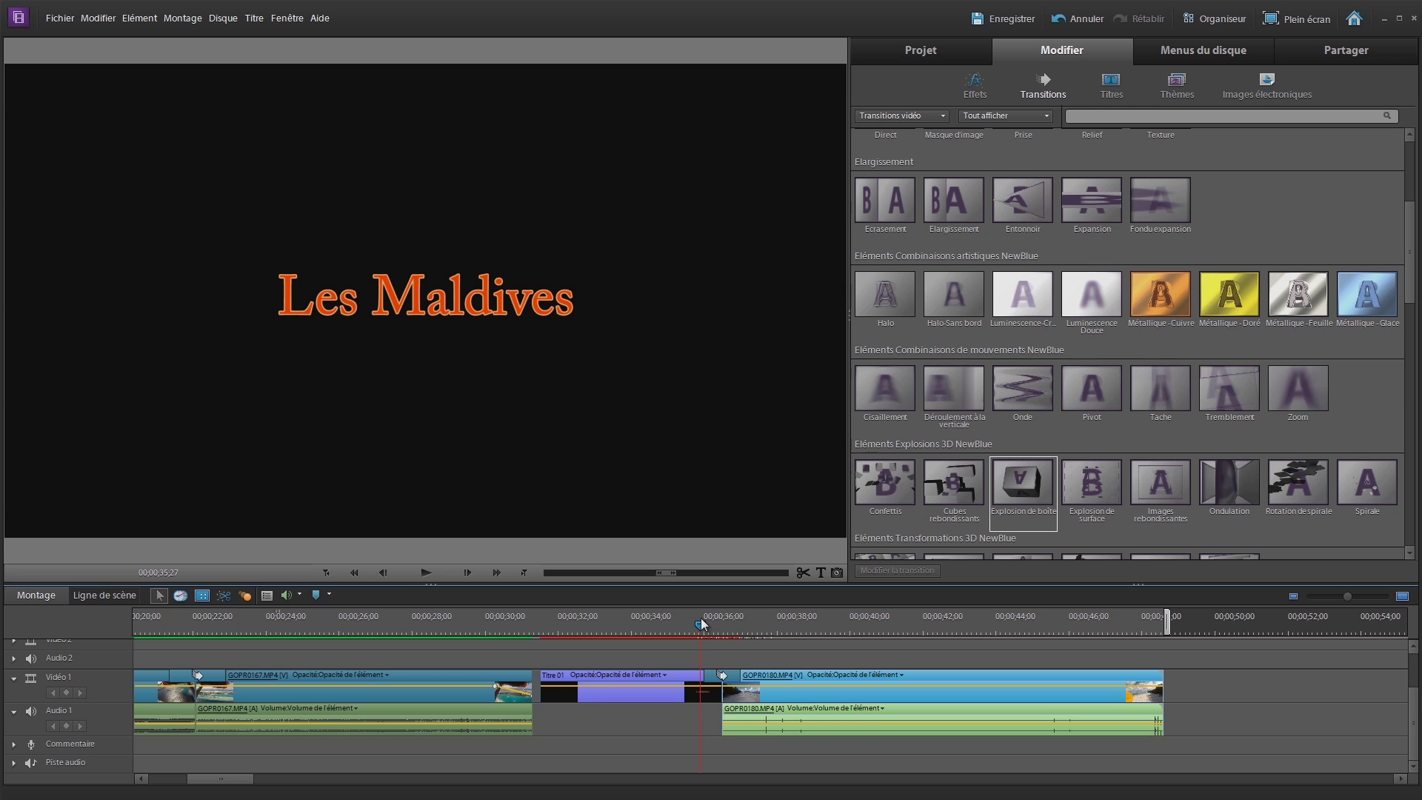
pyautogui.press('space')
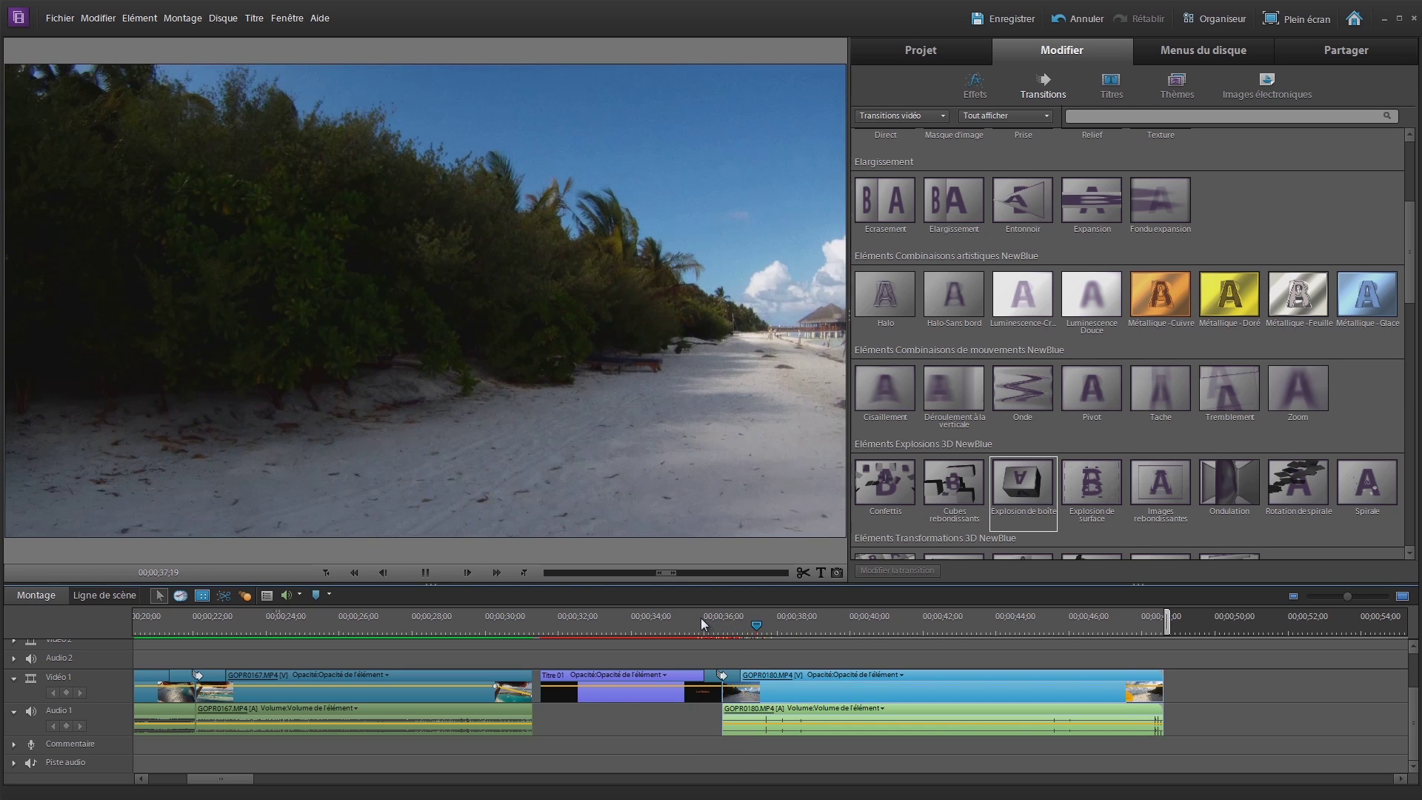
pyautogui.press('space')
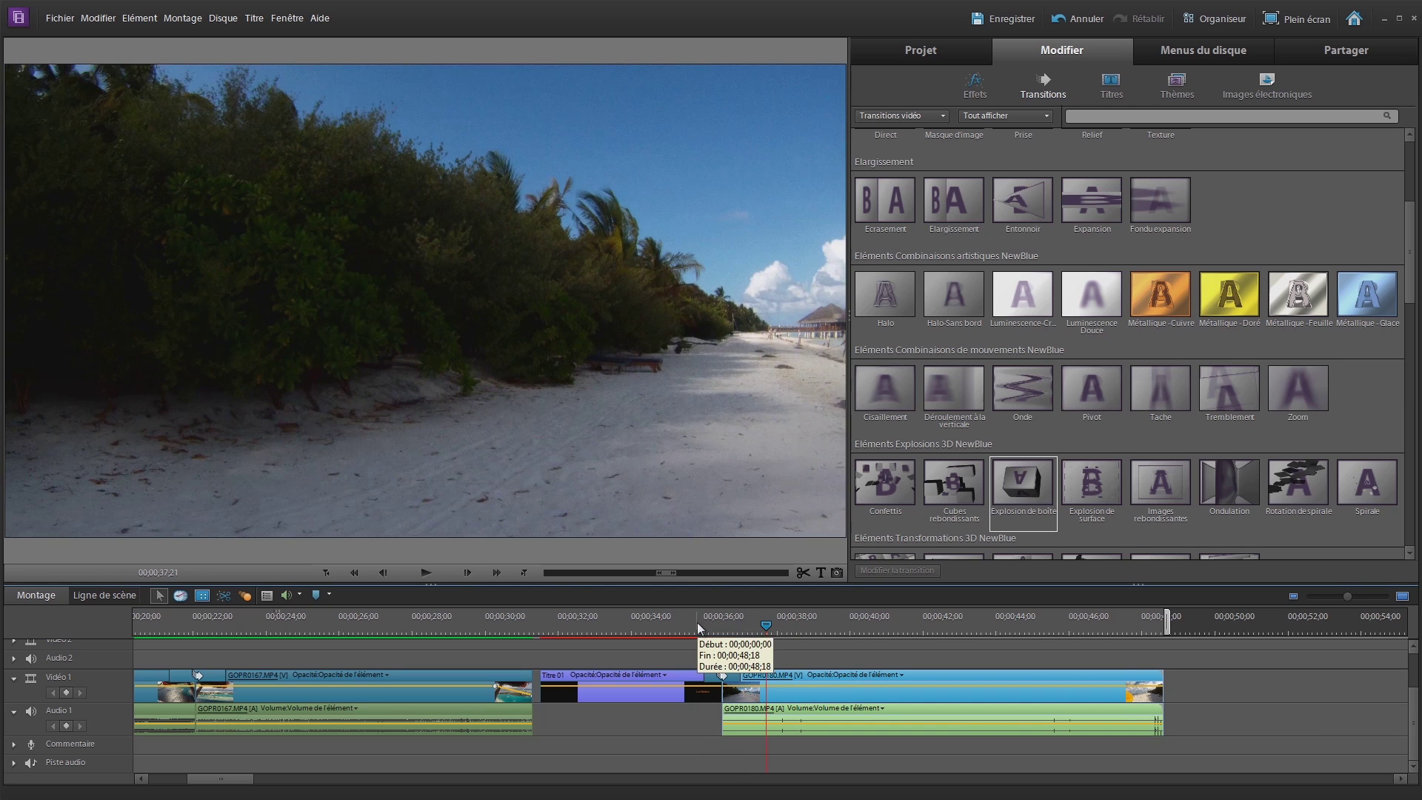
# Step: Try the Film ancien effect on the Titre 01 clip with the playhead on the title, and undo it
pyautogui.click(643, 625)
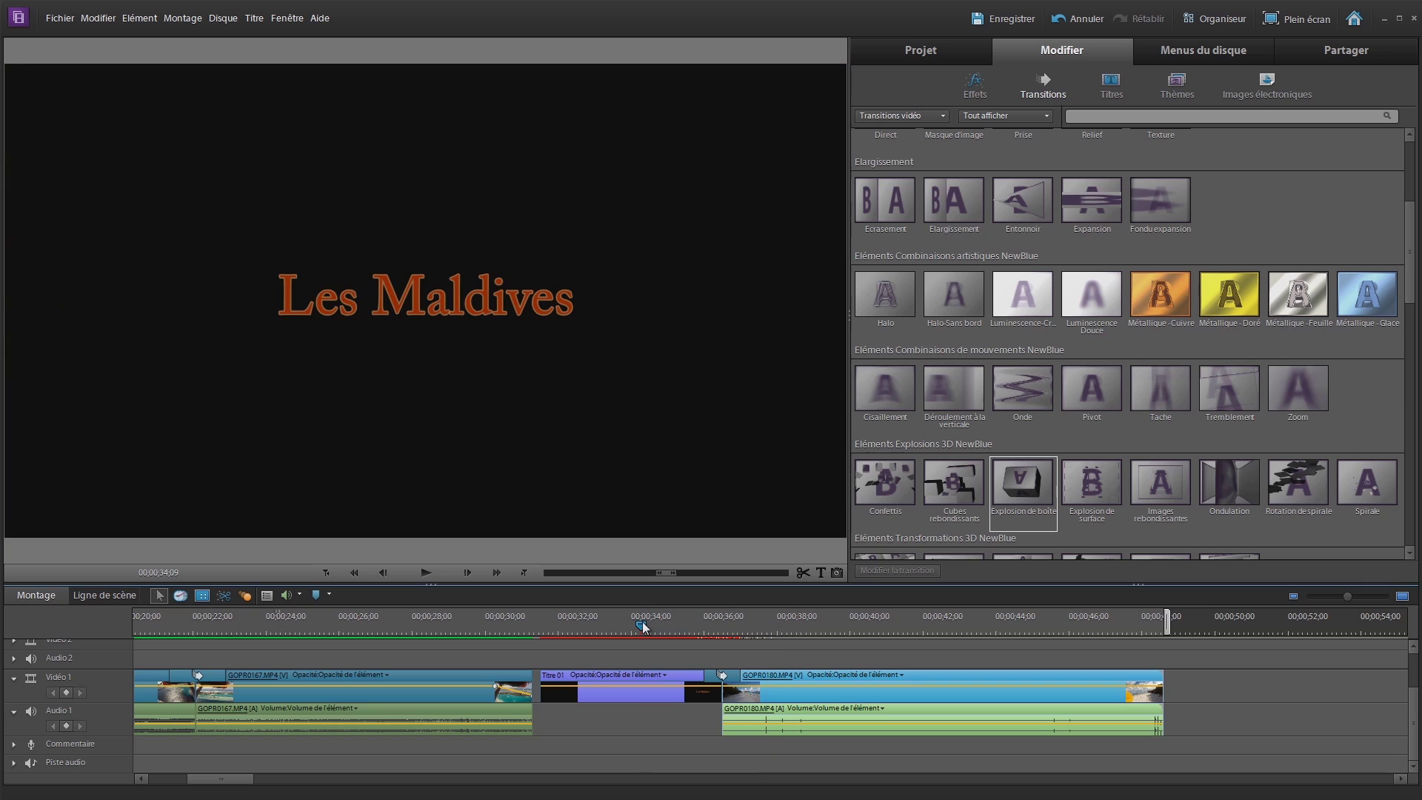
pyautogui.moveTo(642, 625); pyautogui.dragTo(688, 628)
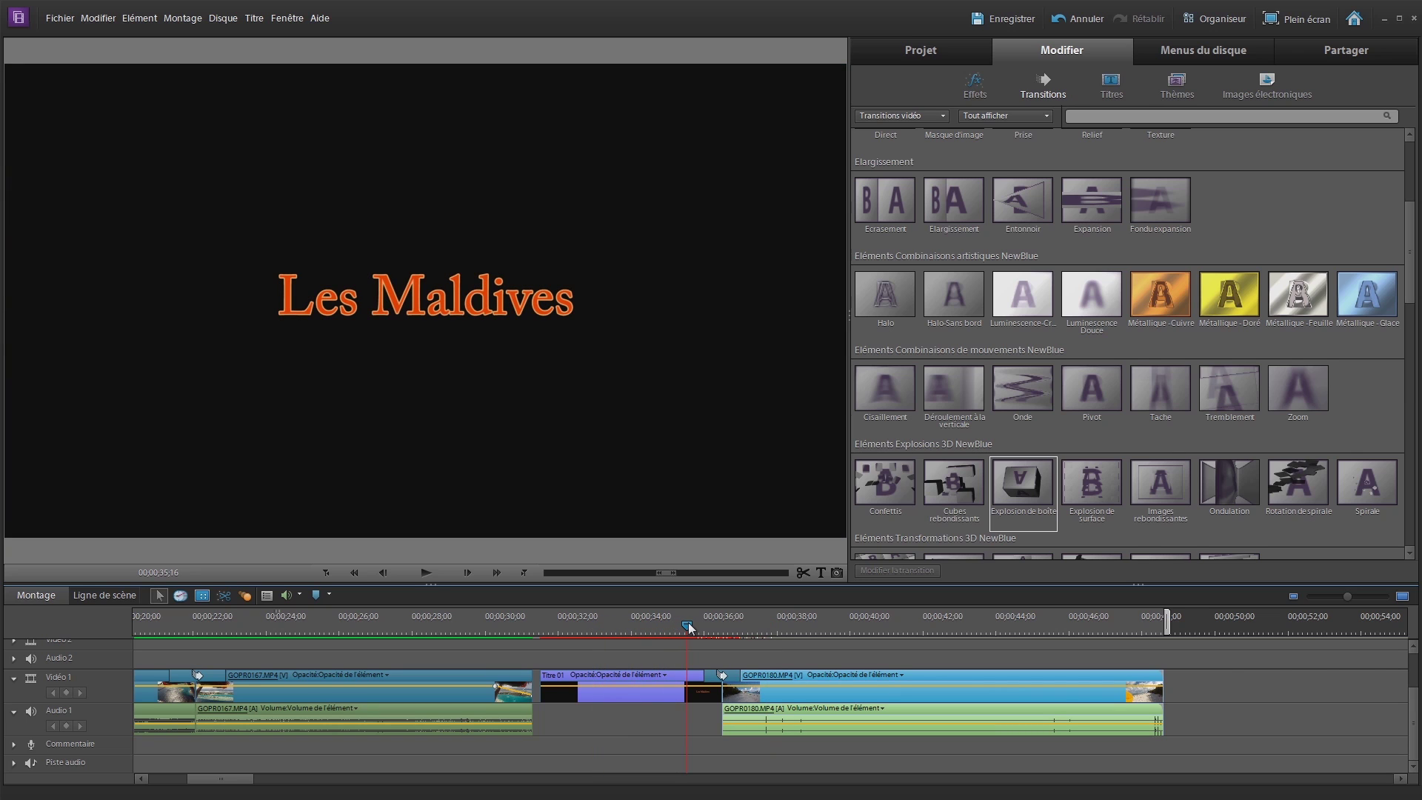
pyautogui.click(974, 85)
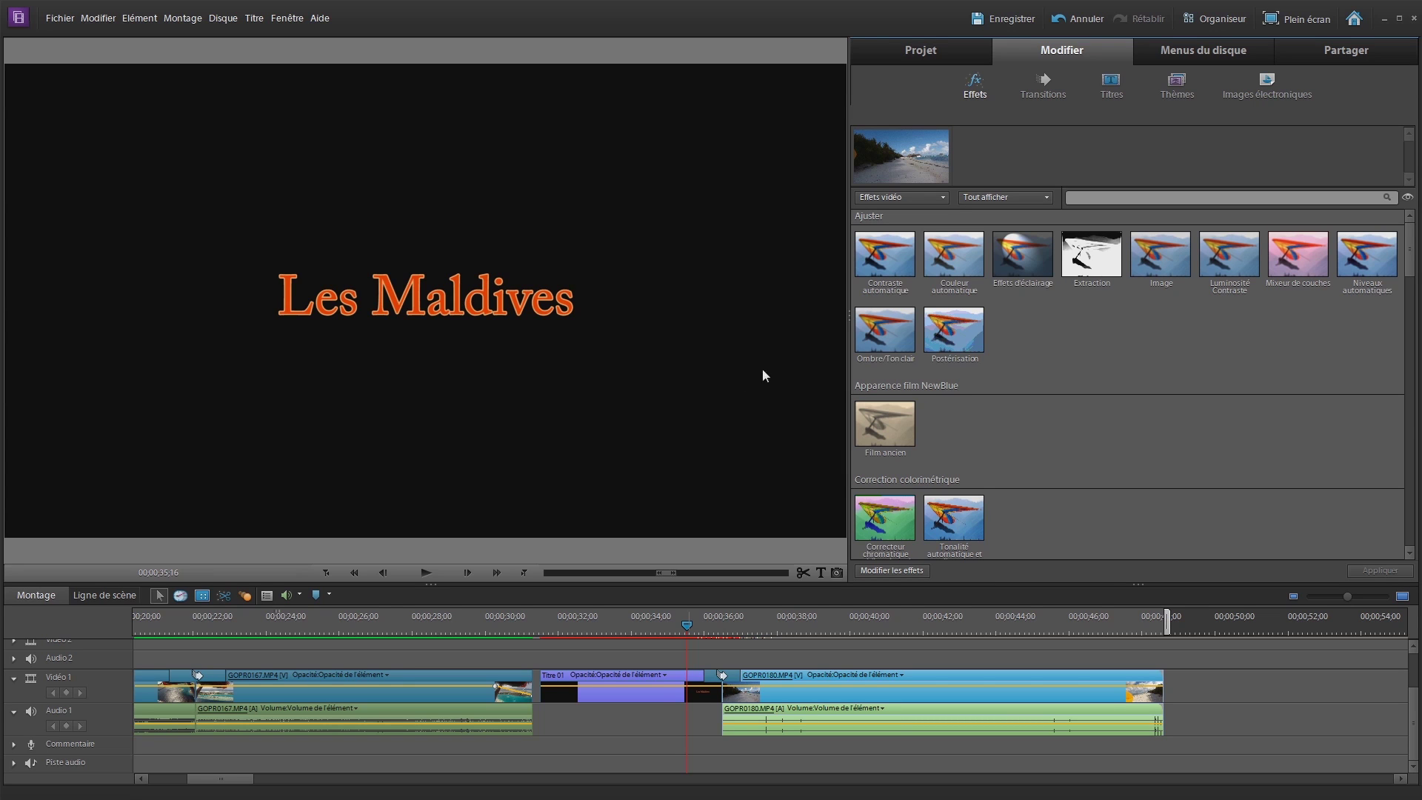
pyautogui.moveTo(889, 443); pyautogui.dragTo(634, 685)
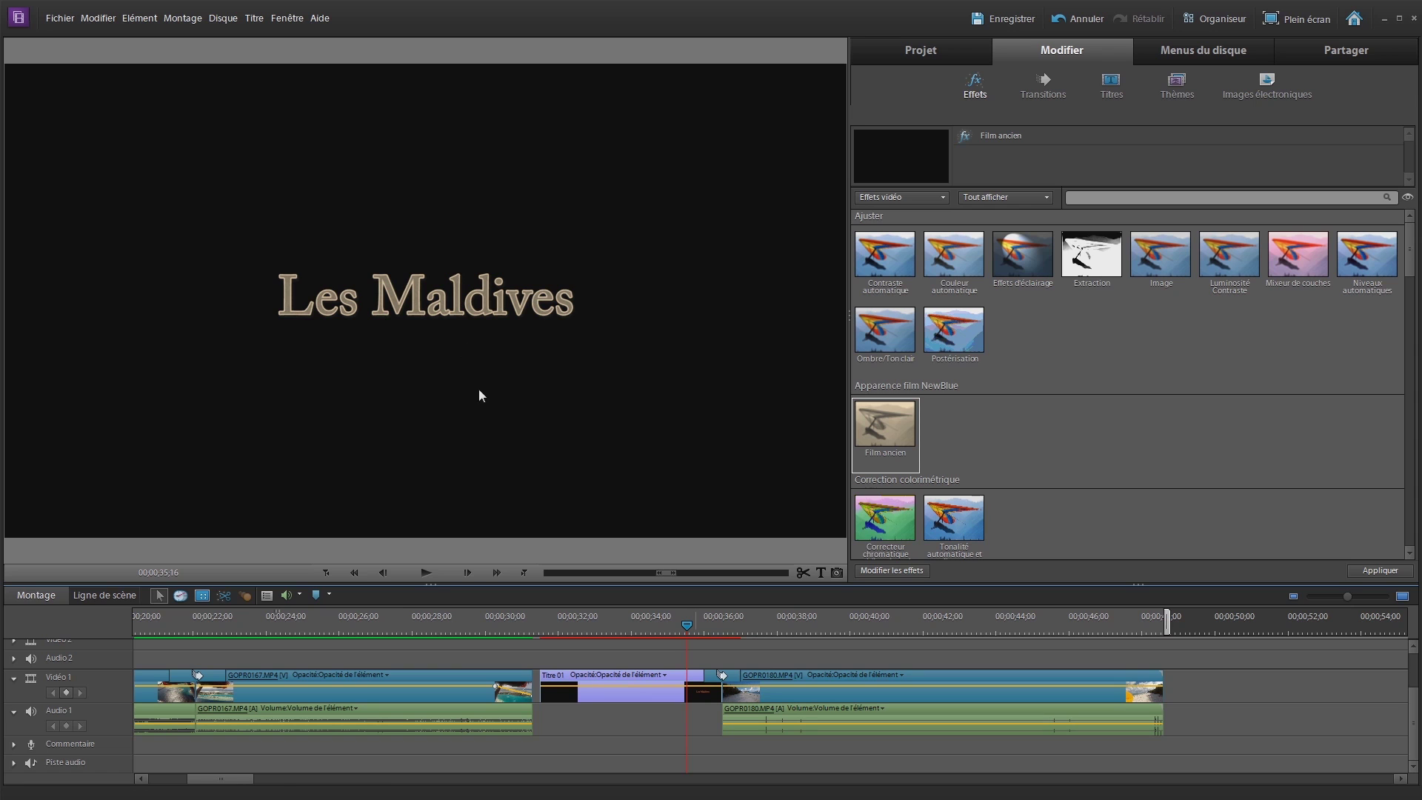
pyautogui.moveTo(685, 624)
pyautogui.mouseDown()
pyautogui.moveTo(604, 632)
pyautogui.moveTo(733, 635)
pyautogui.moveTo(688, 635)
pyautogui.mouseUp()
pyautogui.hotkey('ctrl', 'z')
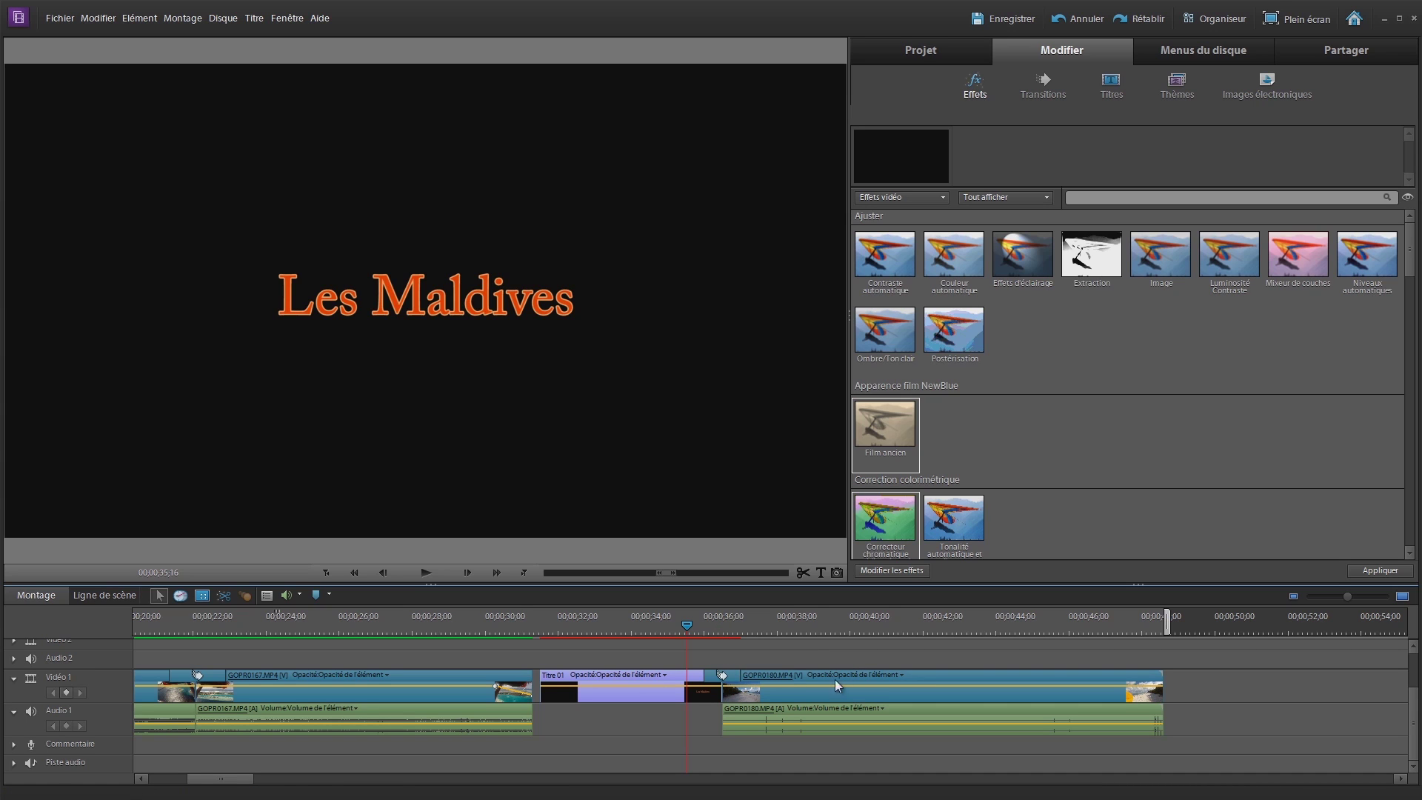
# Step: Replay the cut from the title into GOPR0180.MP4 without the Film ancien effect
pyautogui.click(696, 626)
pyautogui.press('space')
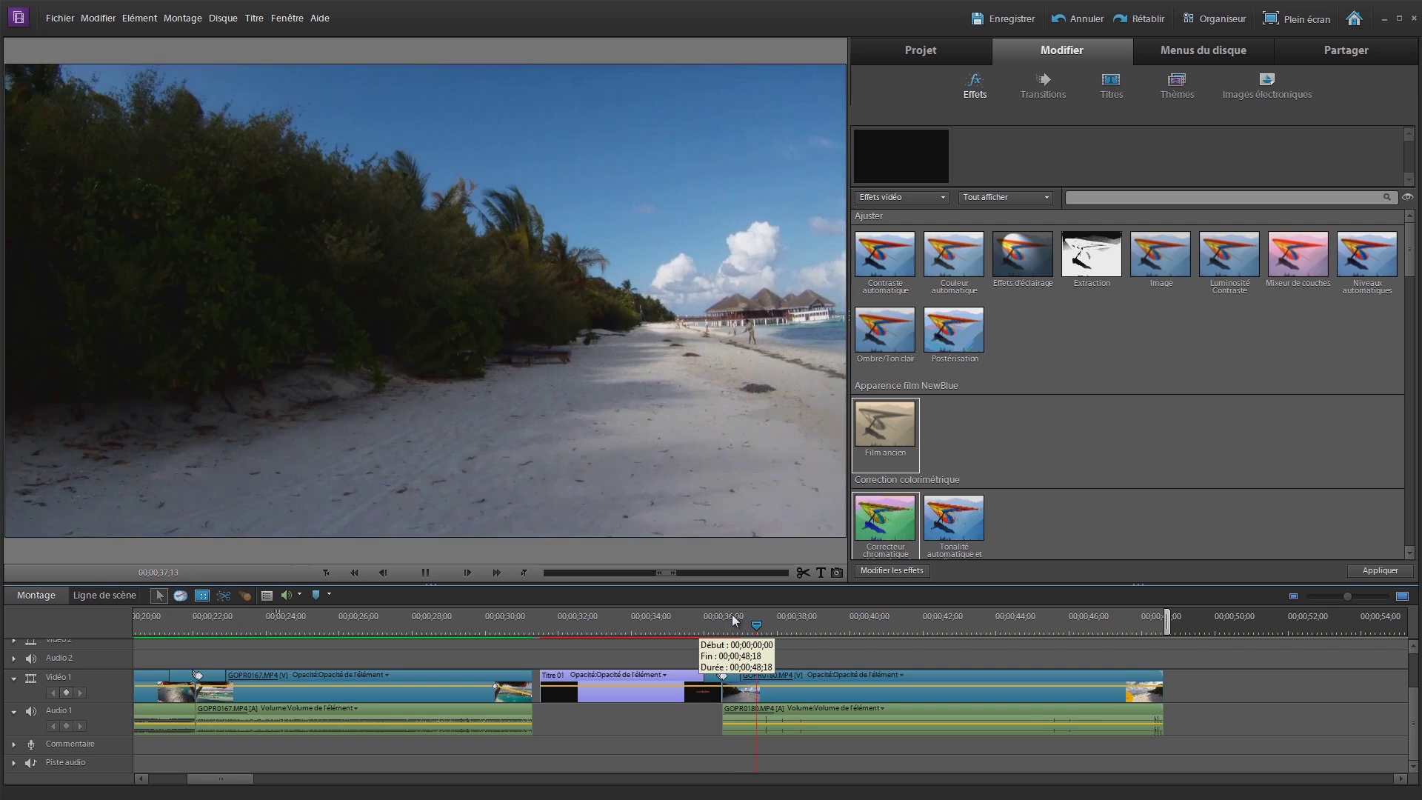
pyautogui.press('space')
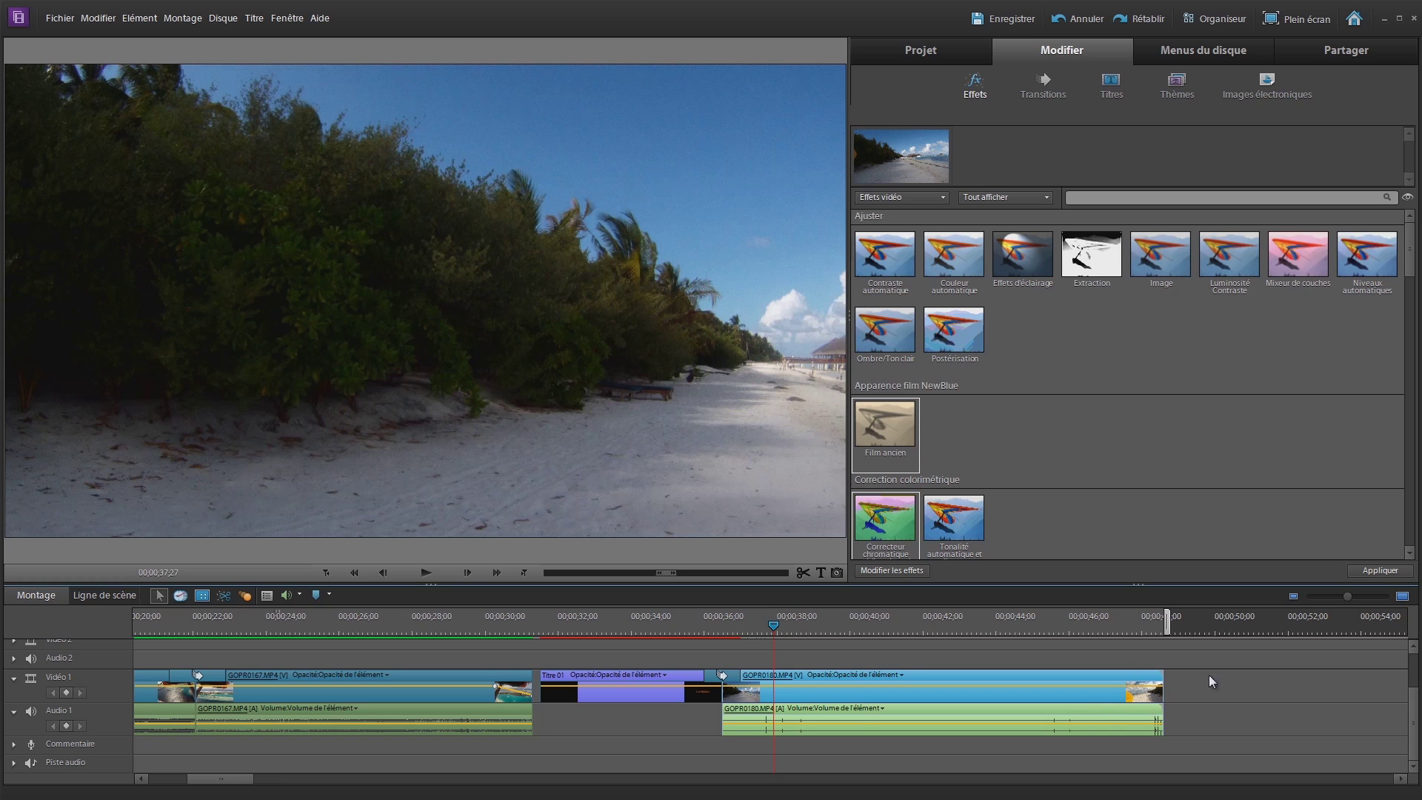
# Step: Move the Titre 01 clip up to the Vidéo 2 track and shift GOPR0180.MP4 earlier on Vidéo 1 so it starts beneath the title
pyautogui.click(1224, 688)
pyautogui.click(665, 626)
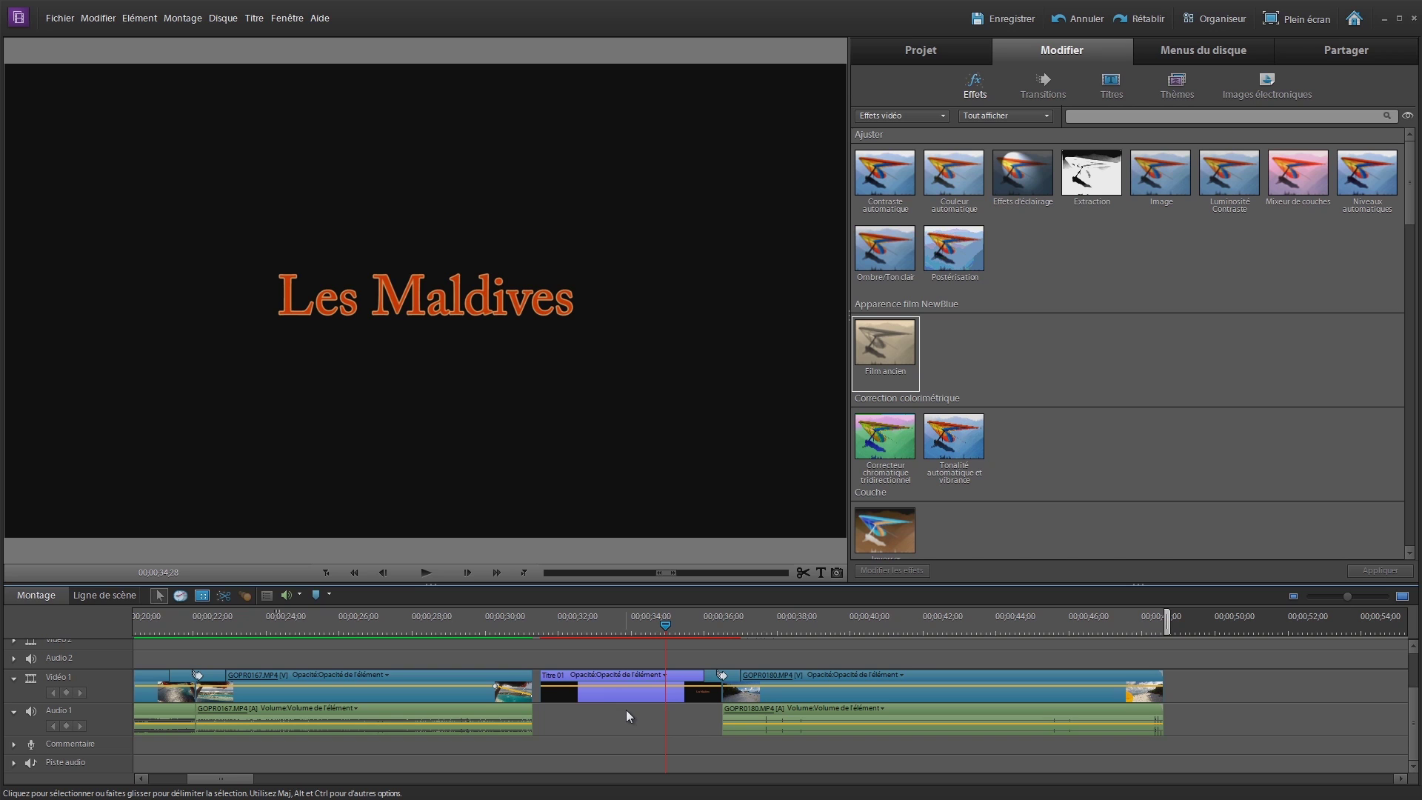
pyautogui.moveTo(564, 678)
pyautogui.mouseDown()
pyautogui.moveTo(564, 660)
pyautogui.moveTo(564, 674)
pyautogui.mouseUp()
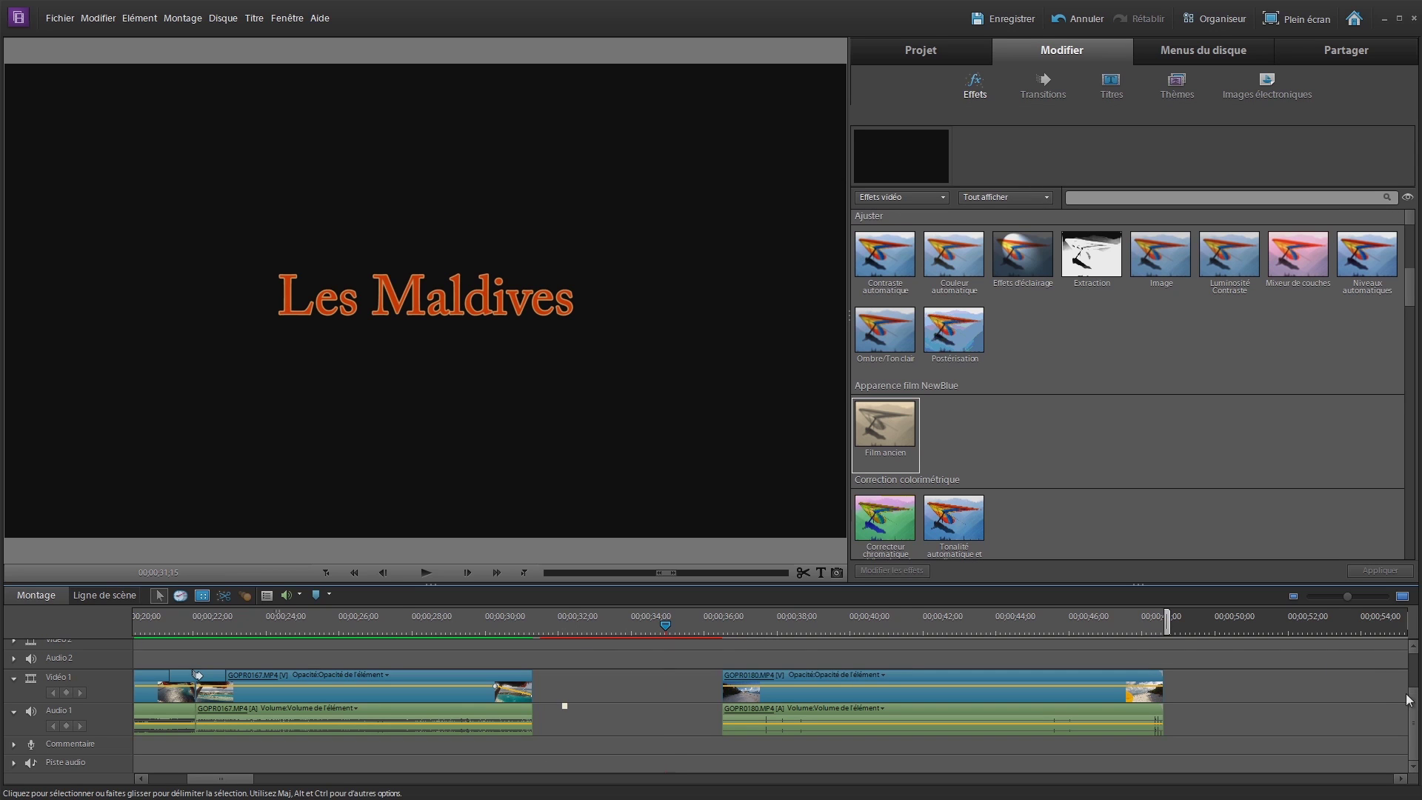
pyautogui.scroll(1, 1414, 699)
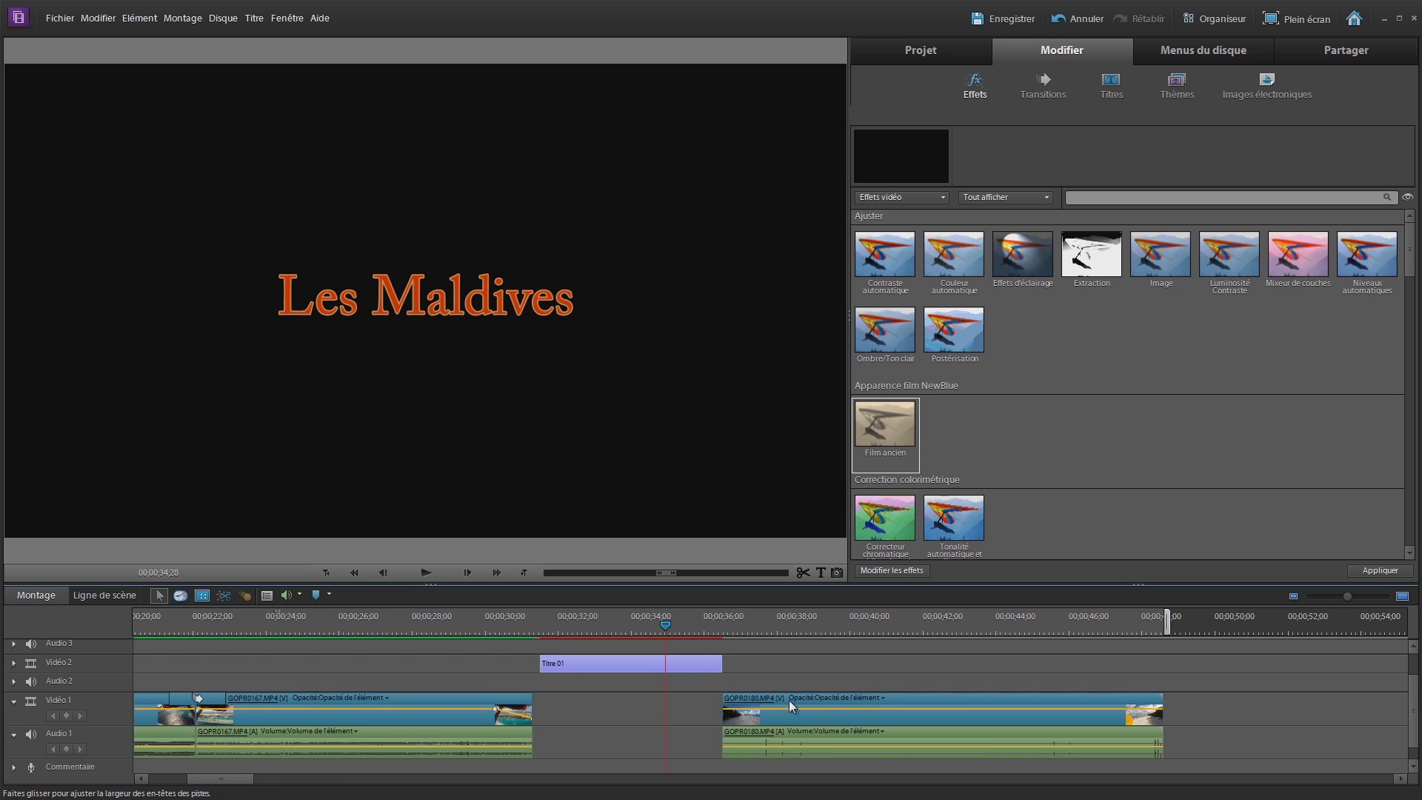
pyautogui.moveTo(750, 696); pyautogui.dragTo(565, 693)
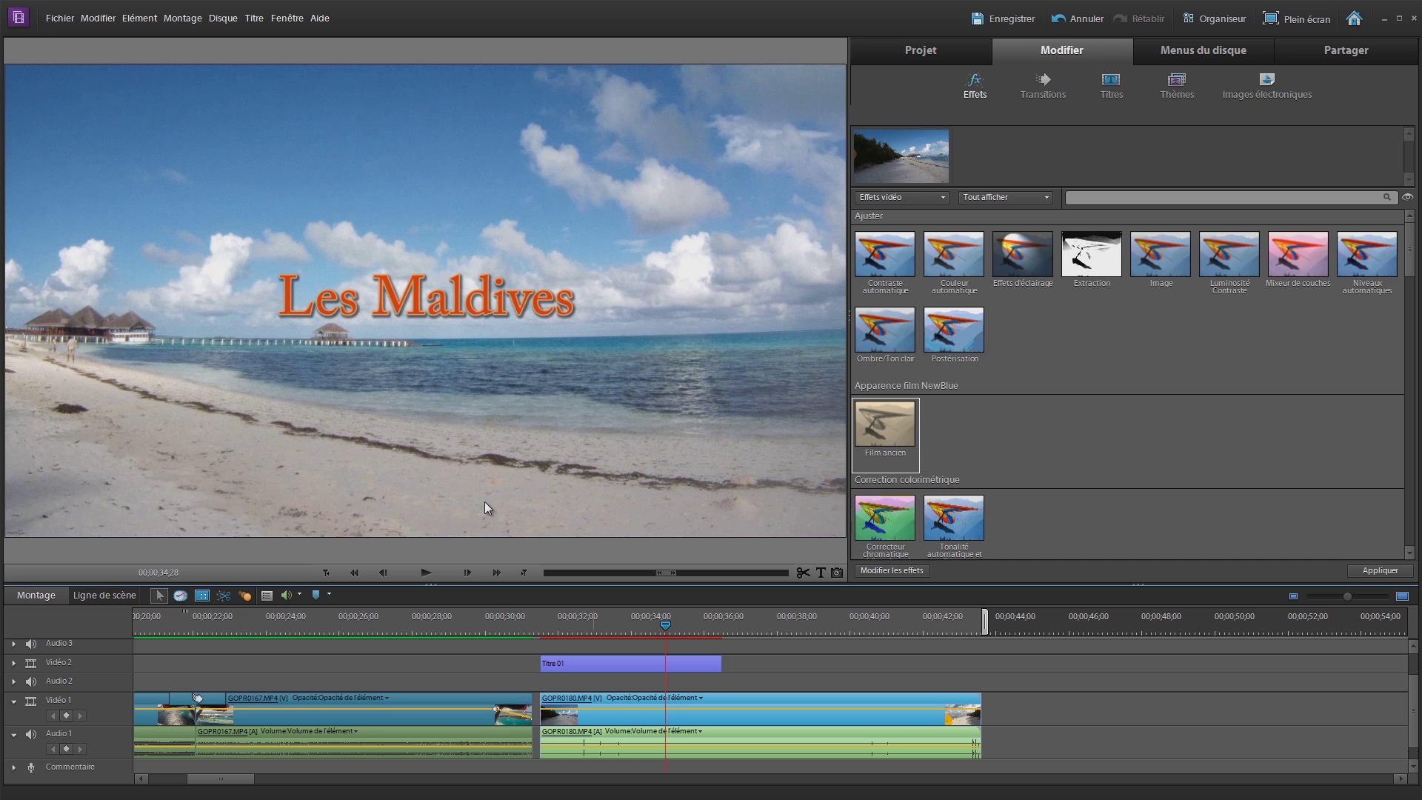
# Step: Play back the title over the beach clip from just before its start, and park the playhead at 00;00;35;06
pyautogui.click(535, 619)
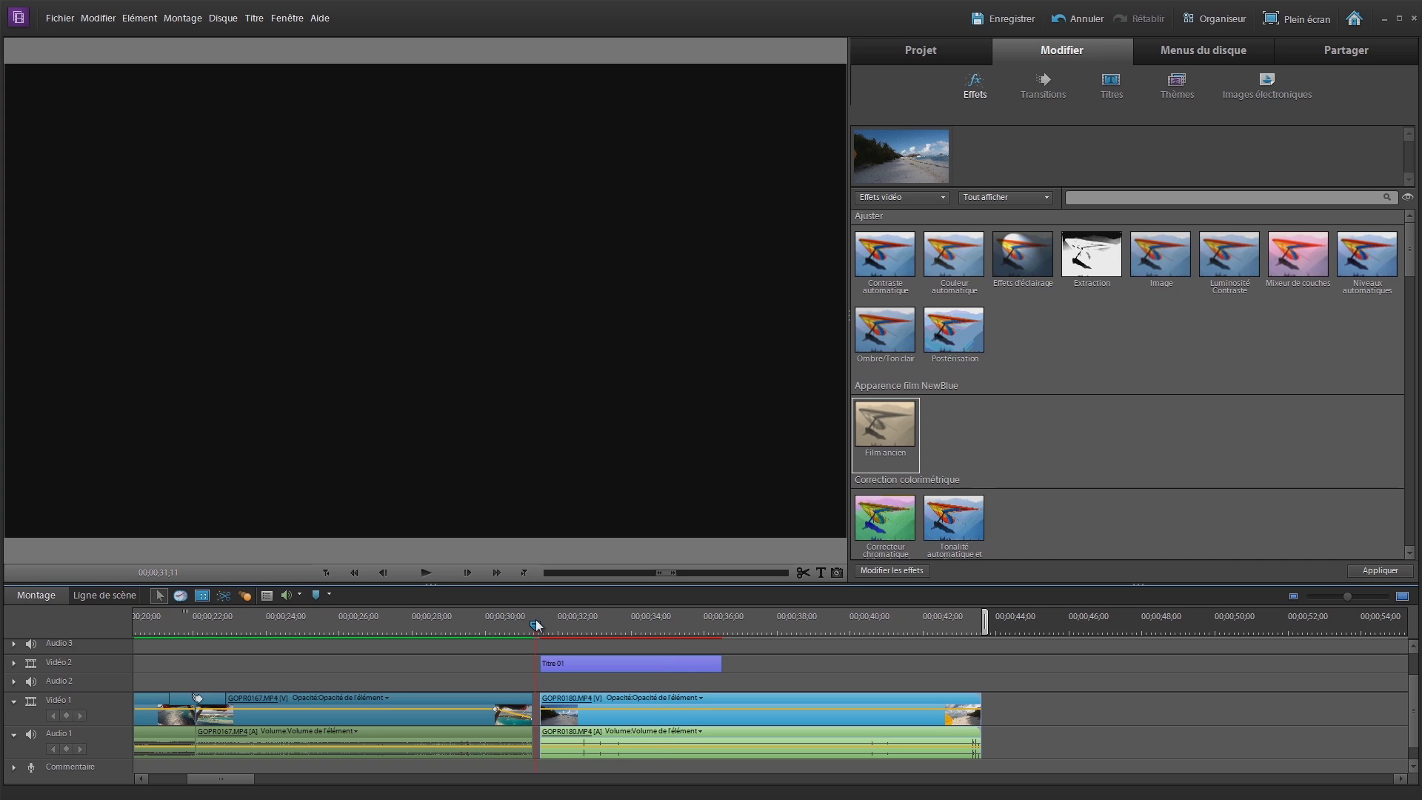
pyautogui.press('space')
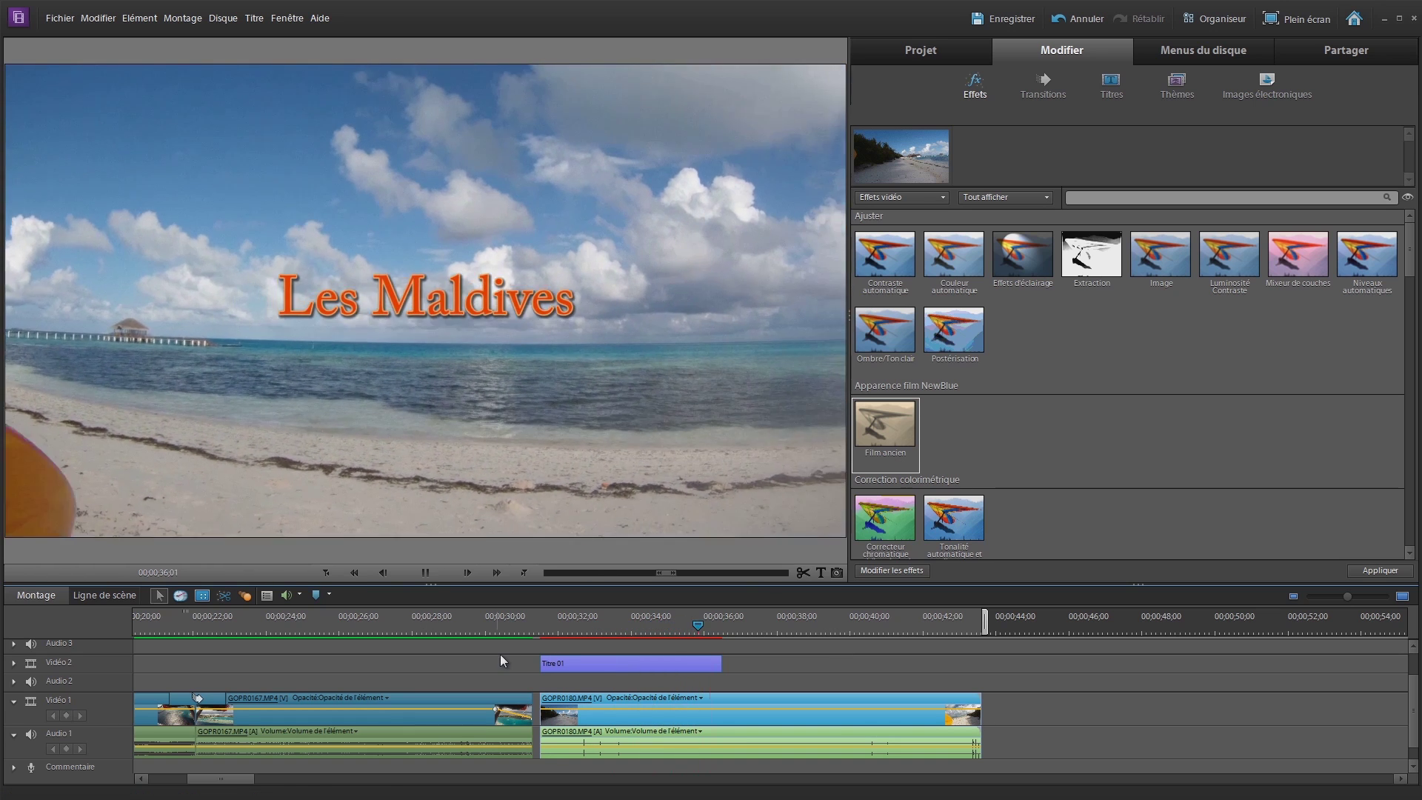
pyautogui.click(674, 621)
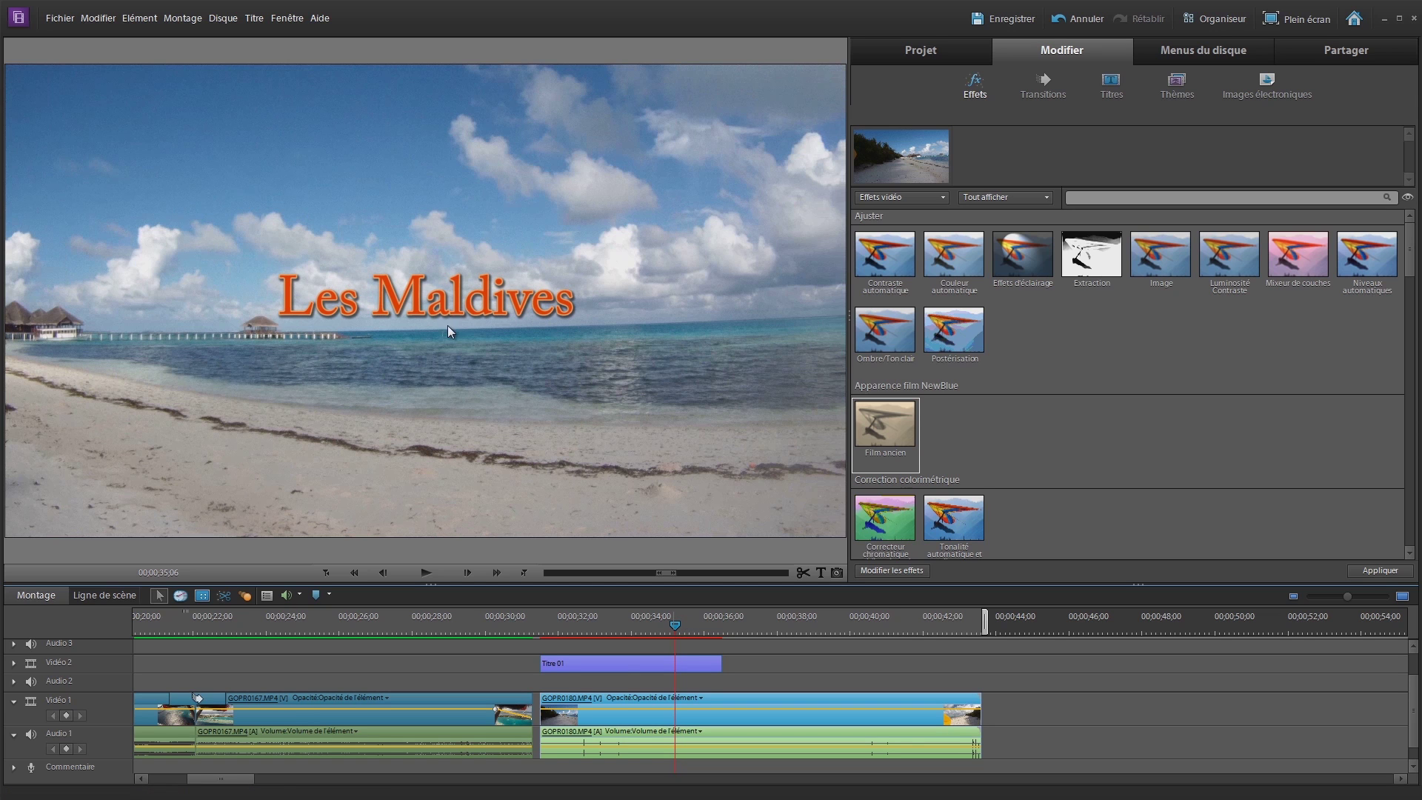
# Step: Switch the drop shadow (Ombre portée) of the Les Maldives text off and on again, and close the title editor
pyautogui.doubleClick(624, 664)
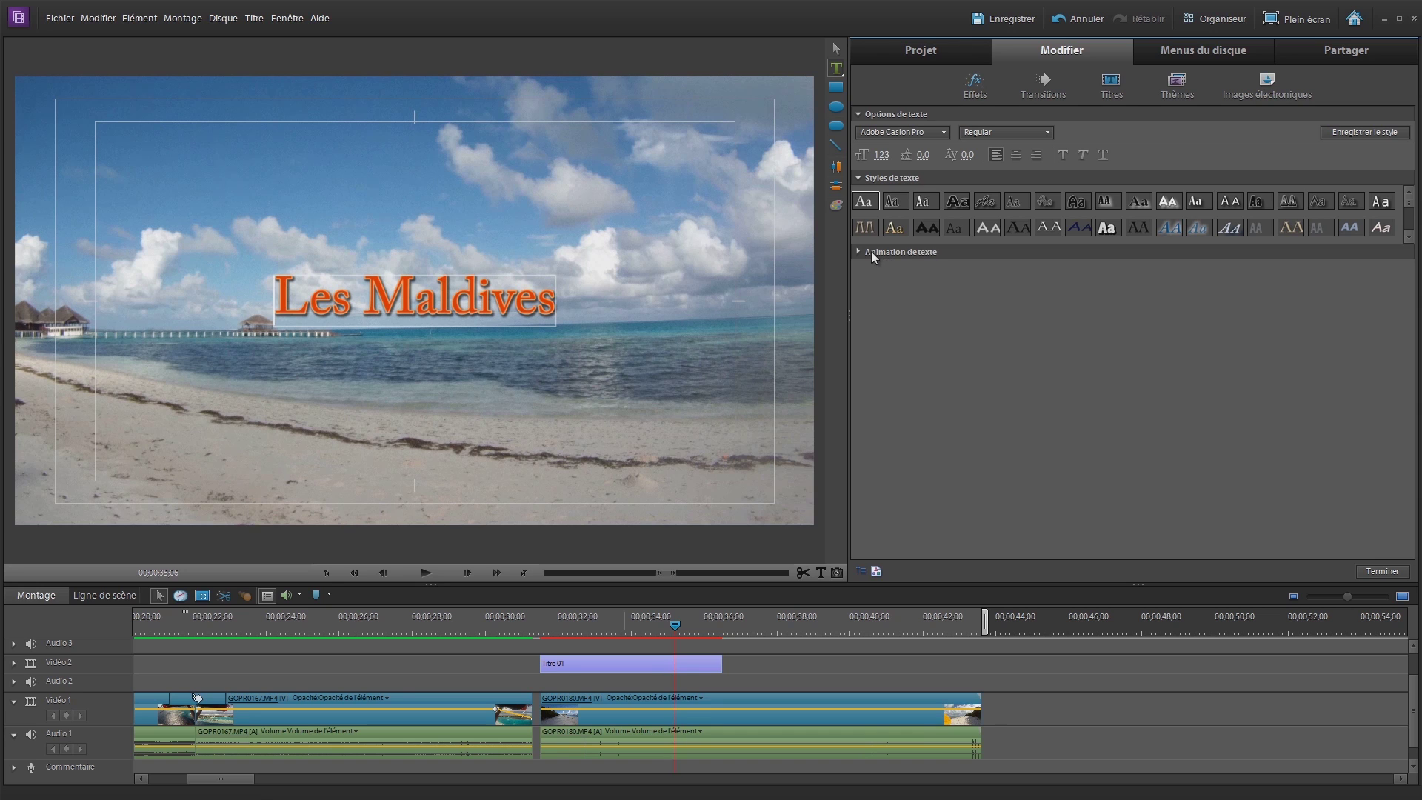
pyautogui.click(836, 205)
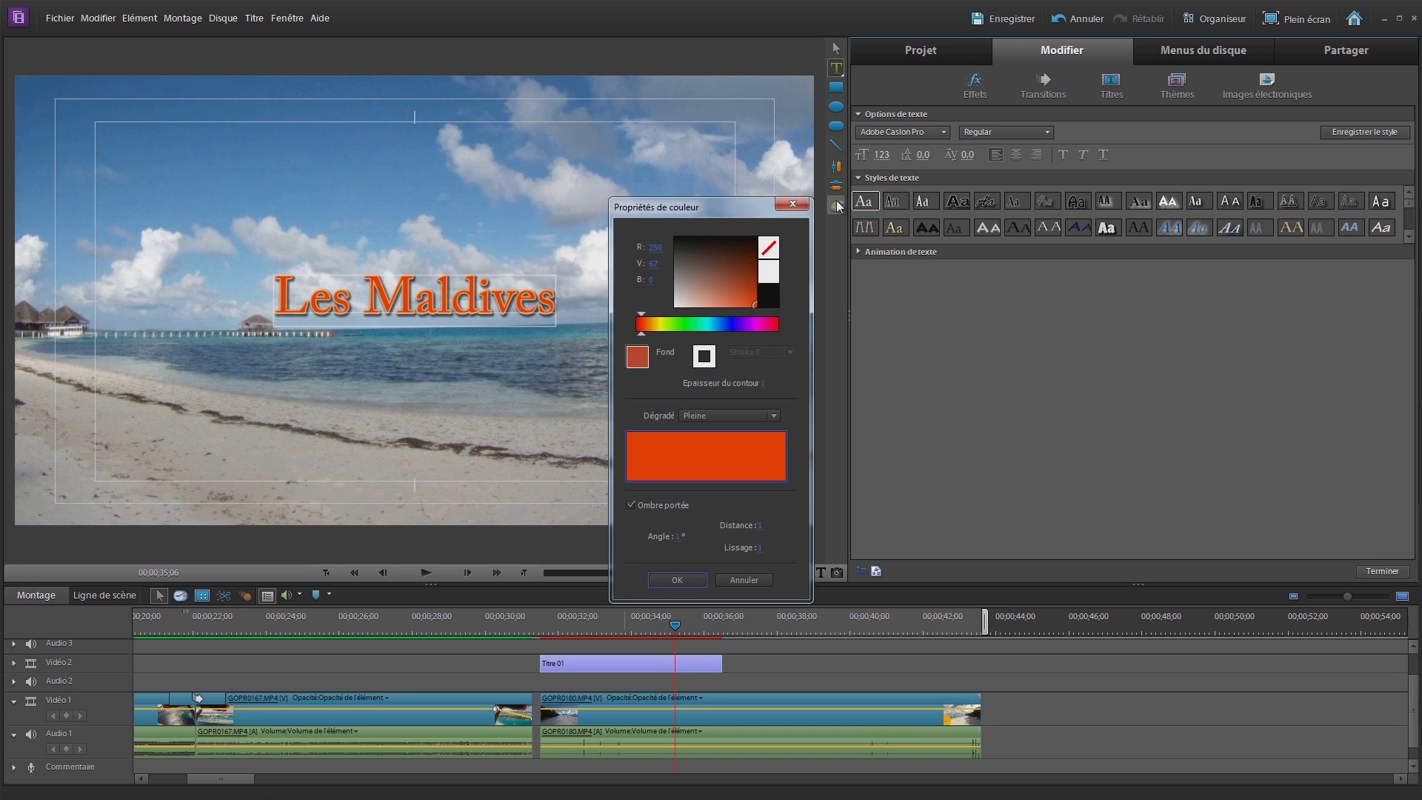
pyautogui.click(632, 505)
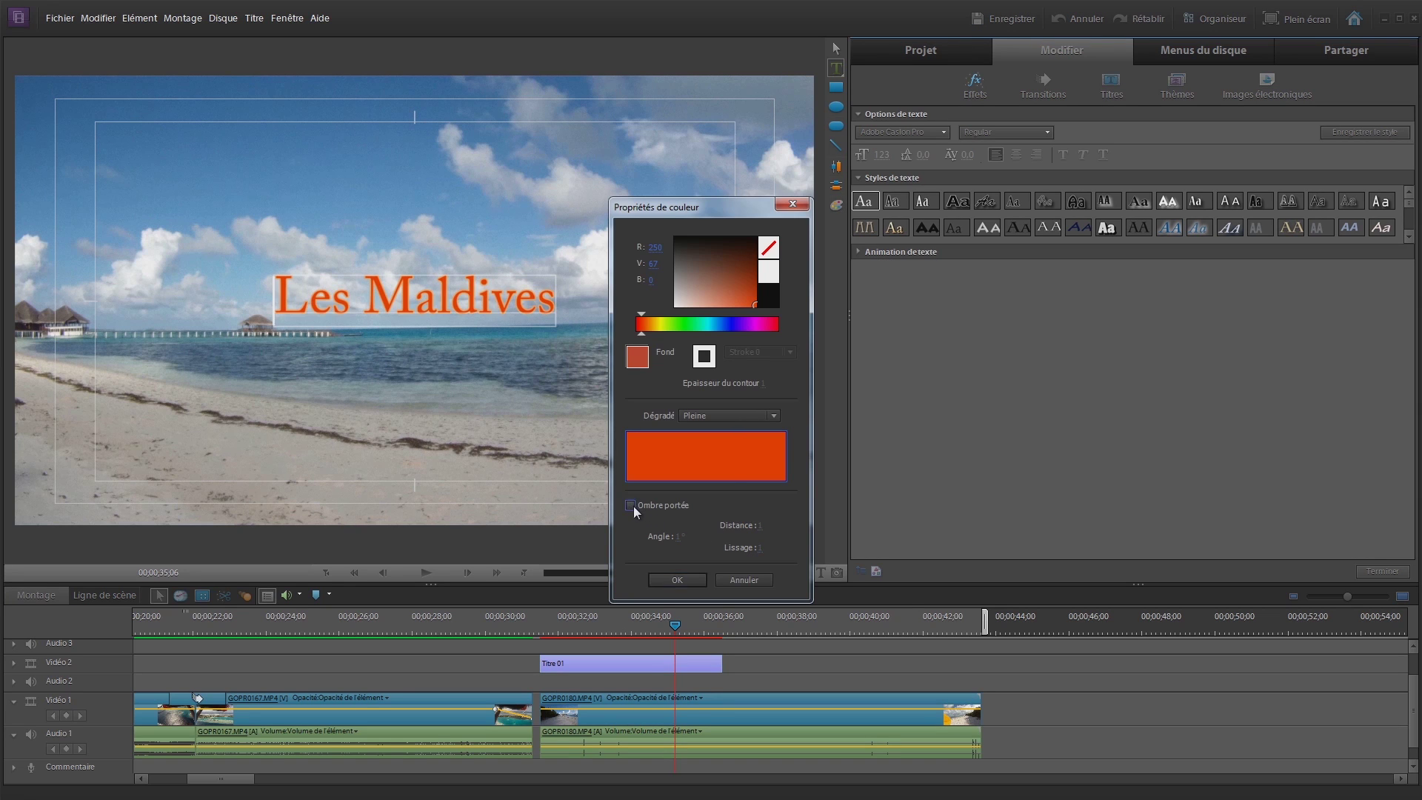
pyautogui.click(630, 505)
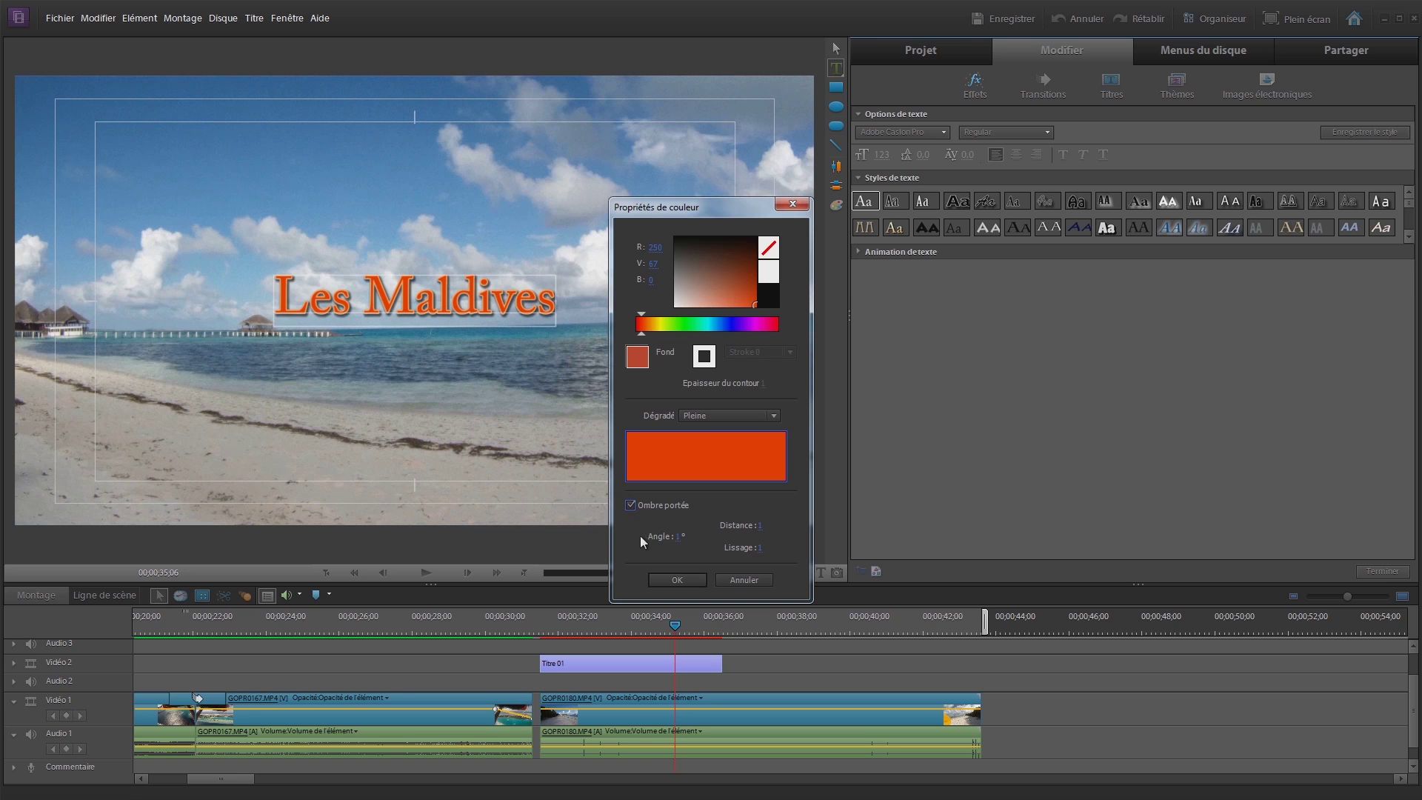
pyautogui.click(676, 579)
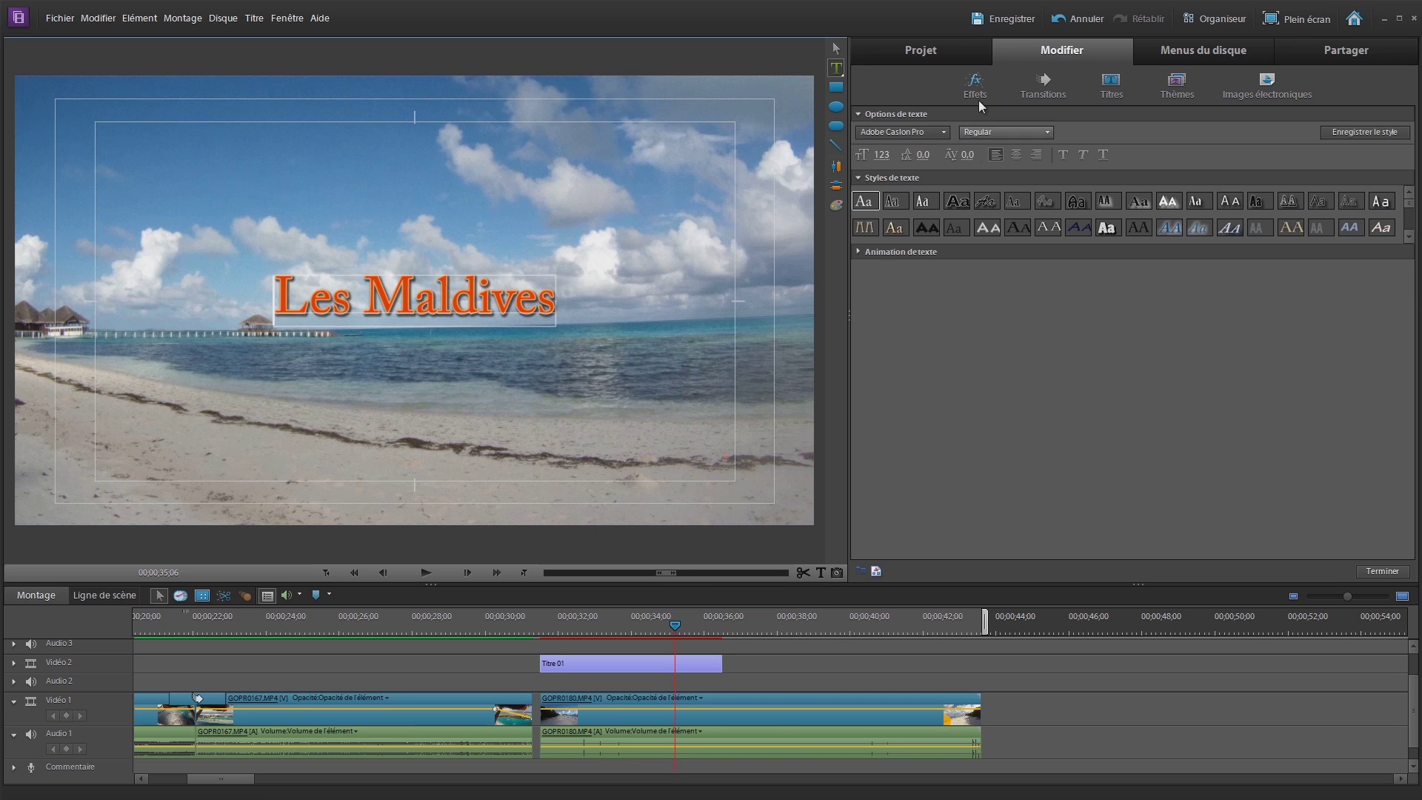
pyautogui.click(634, 646)
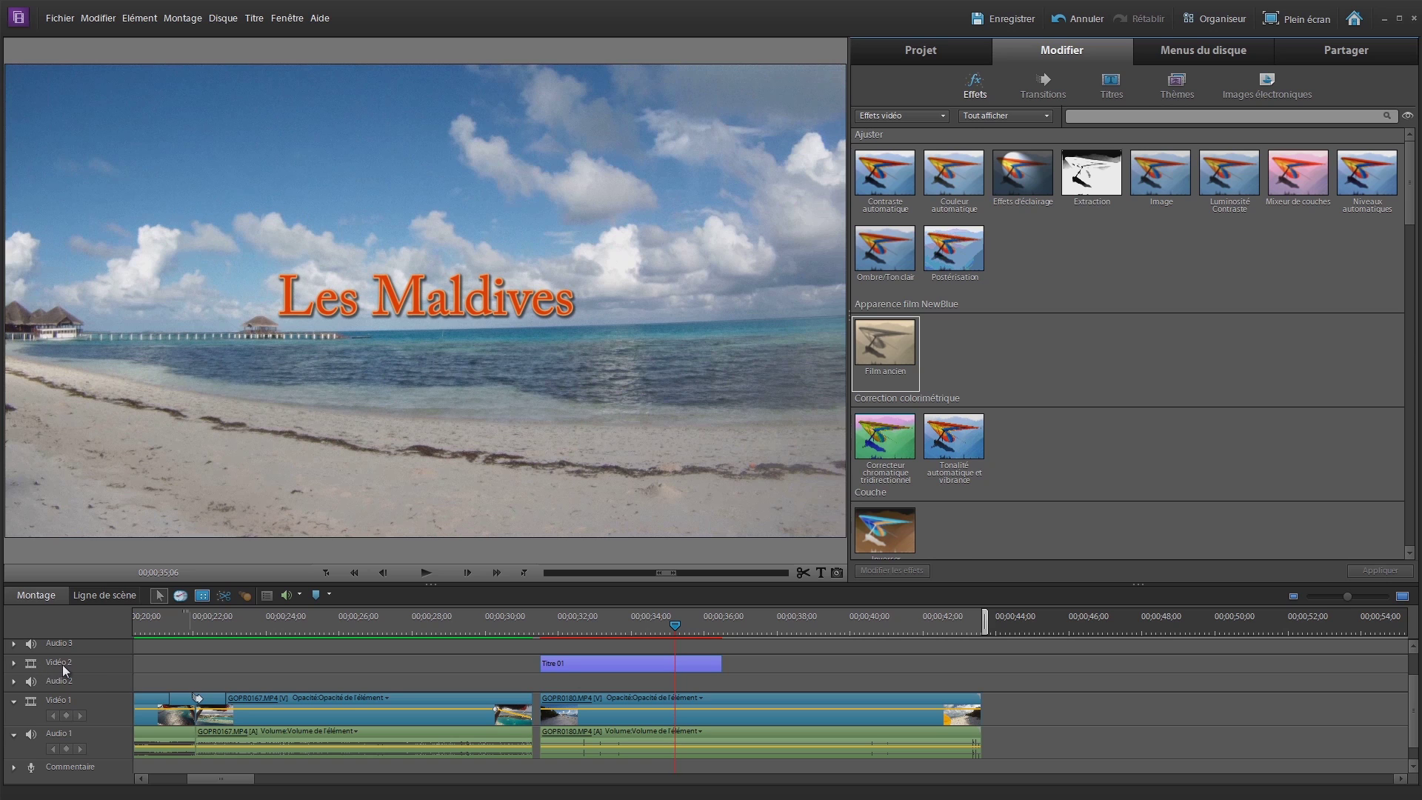
# Step: Expand the Vidéo 2 track and open the effect settings of the Titre 01 clip
pyautogui.click(13, 663)
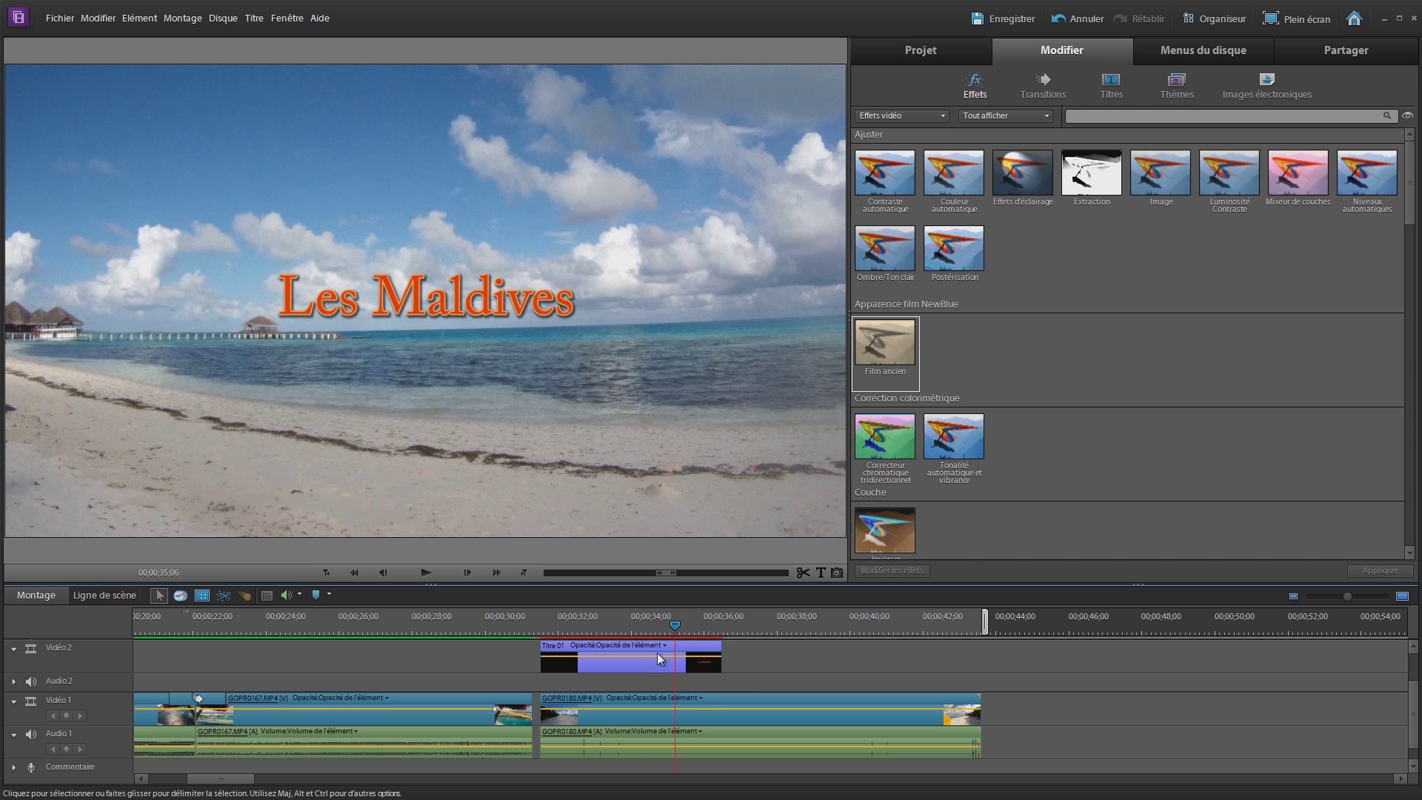
pyautogui.doubleClick(616, 665)
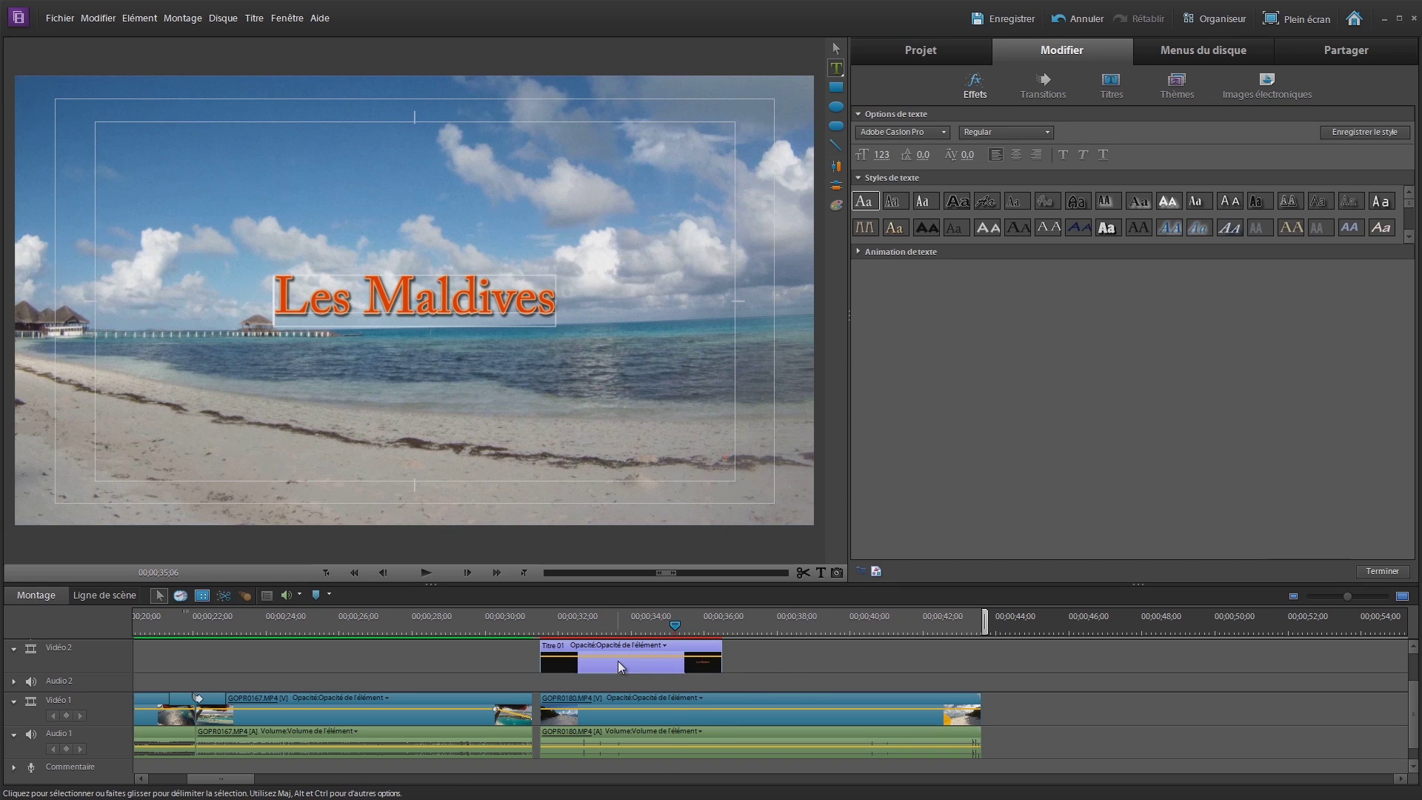
pyautogui.click(617, 661)
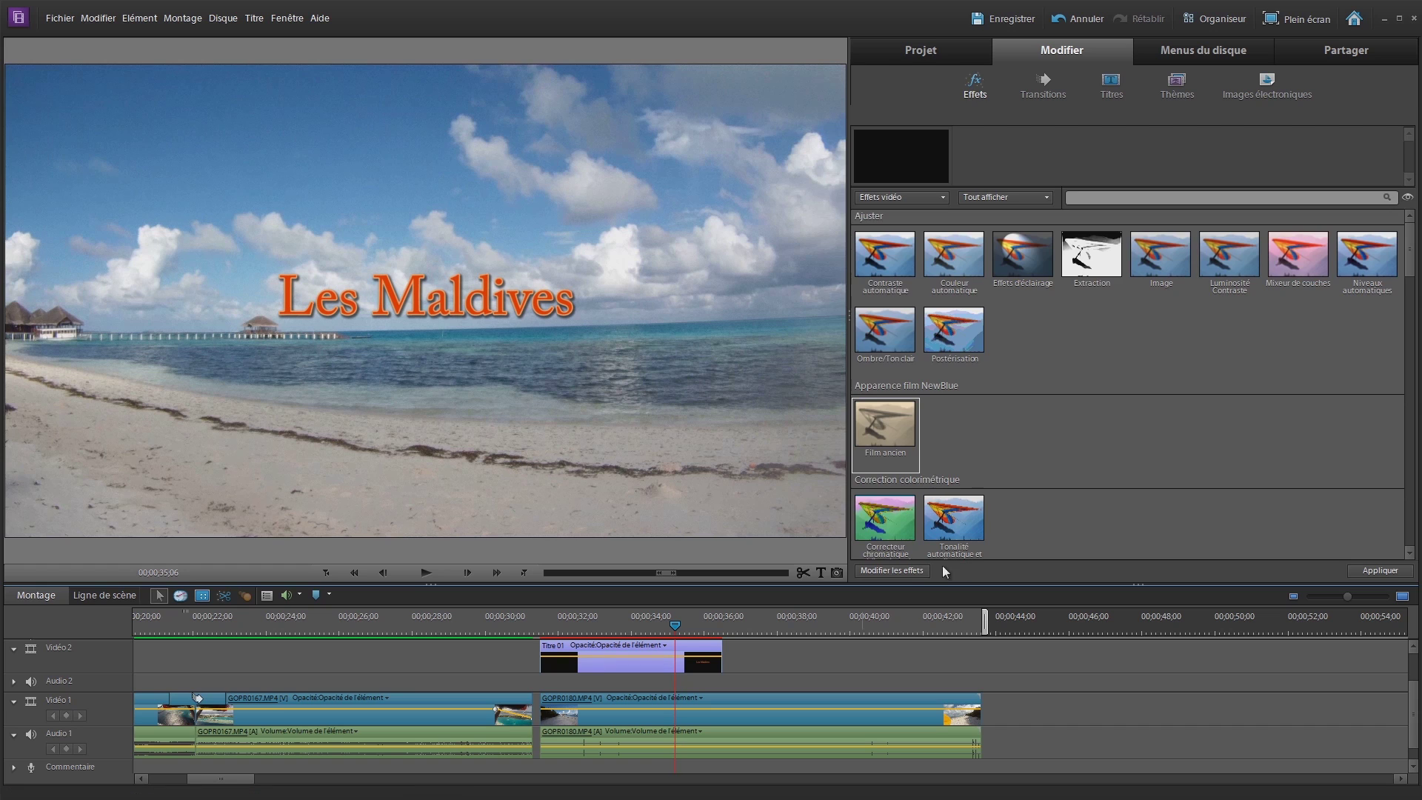
pyautogui.click(903, 571)
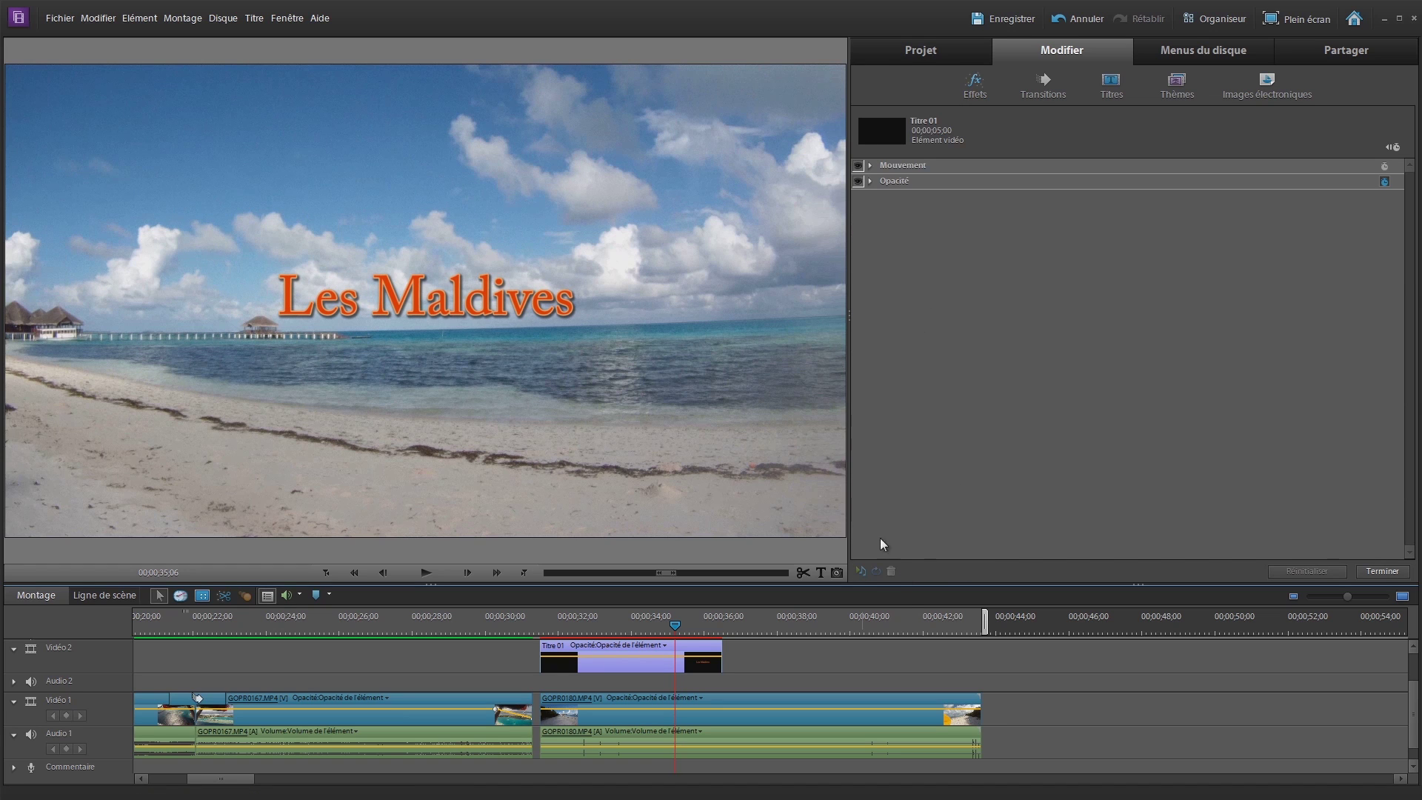
# Step: Enable keyframing for the title's Mouvement properties at 00;00;35;06 and show the keyframe timeline
pyautogui.click(869, 182)
pyautogui.click(869, 182)
pyautogui.click(870, 166)
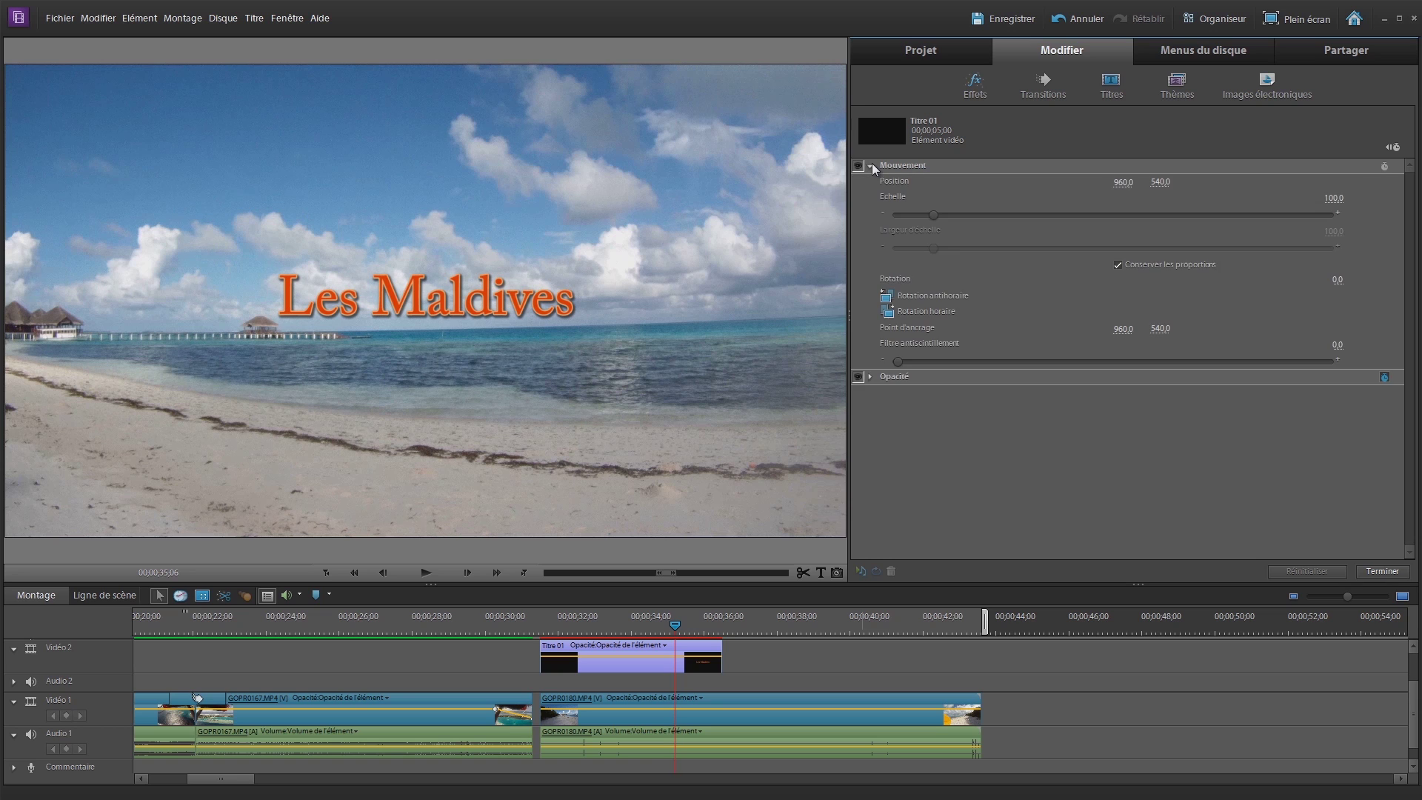
pyautogui.click(1384, 166)
pyautogui.click(1392, 147)
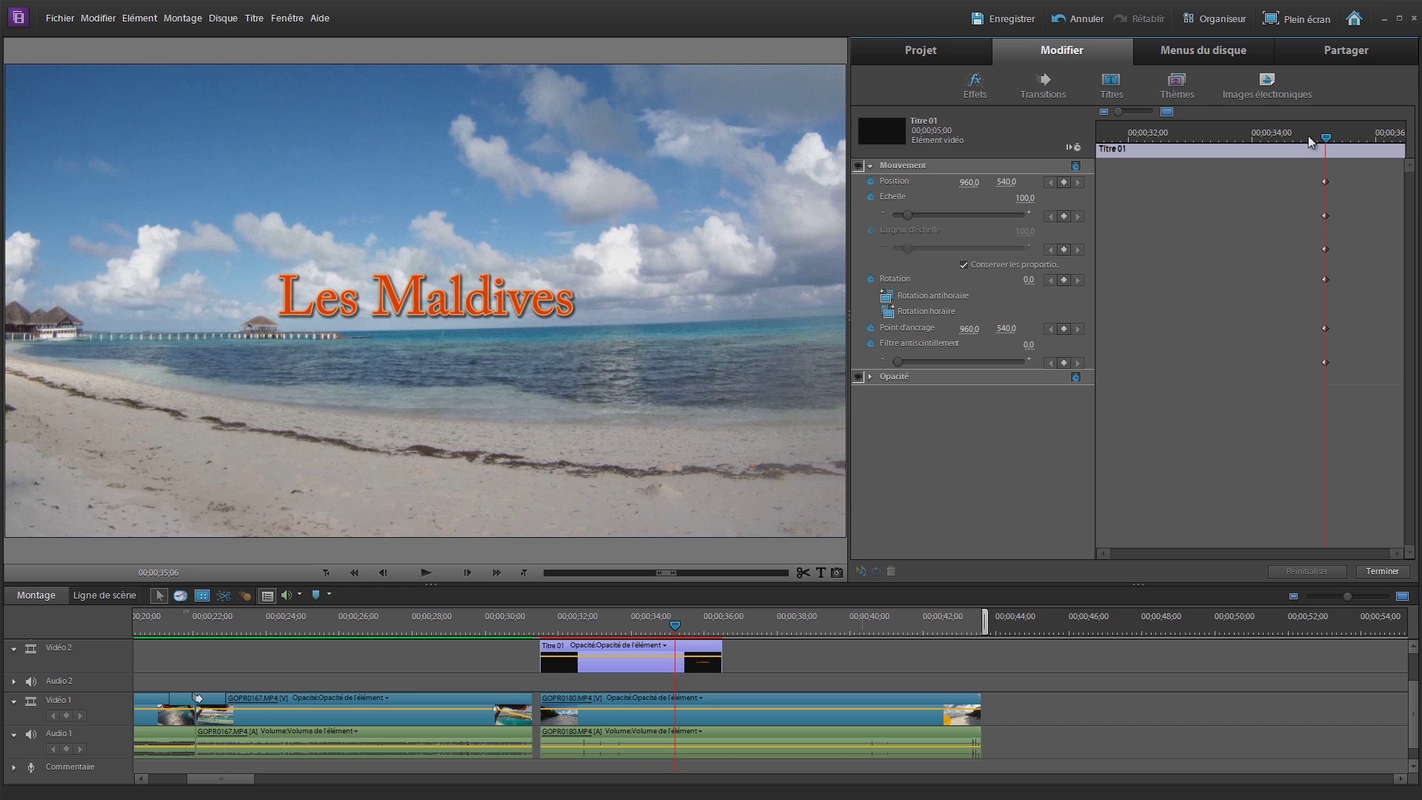
# Step: Keyframe the title's Echelle to 500 at 00;00;35;09 and trim the end of Titre 01 to the playhead
pyautogui.moveTo(1326, 141); pyautogui.dragTo(1331, 140)
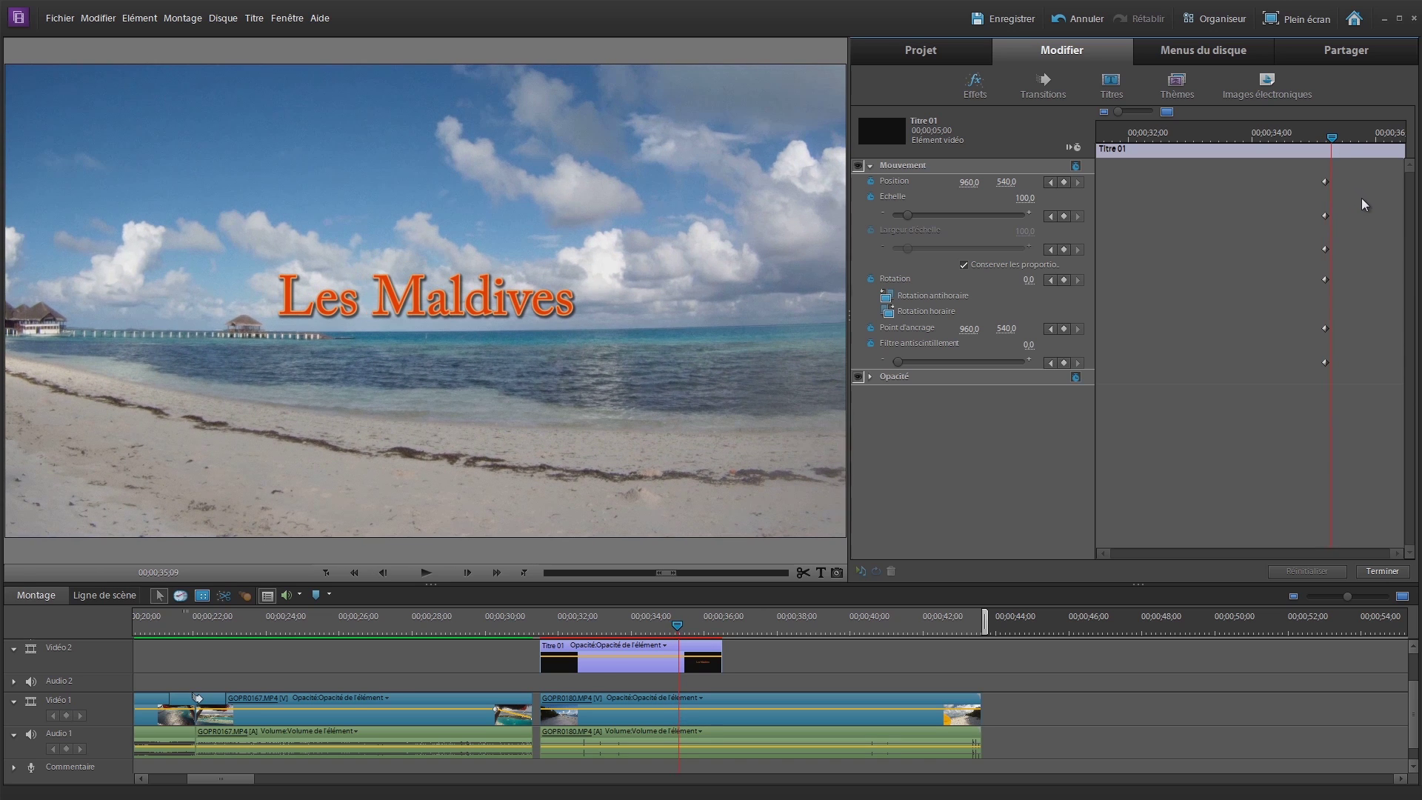
pyautogui.moveTo(1024, 200); pyautogui.dragTo(1, 205)
pyautogui.click(1025, 198)
pyautogui.write('500')
pyautogui.press('Return')
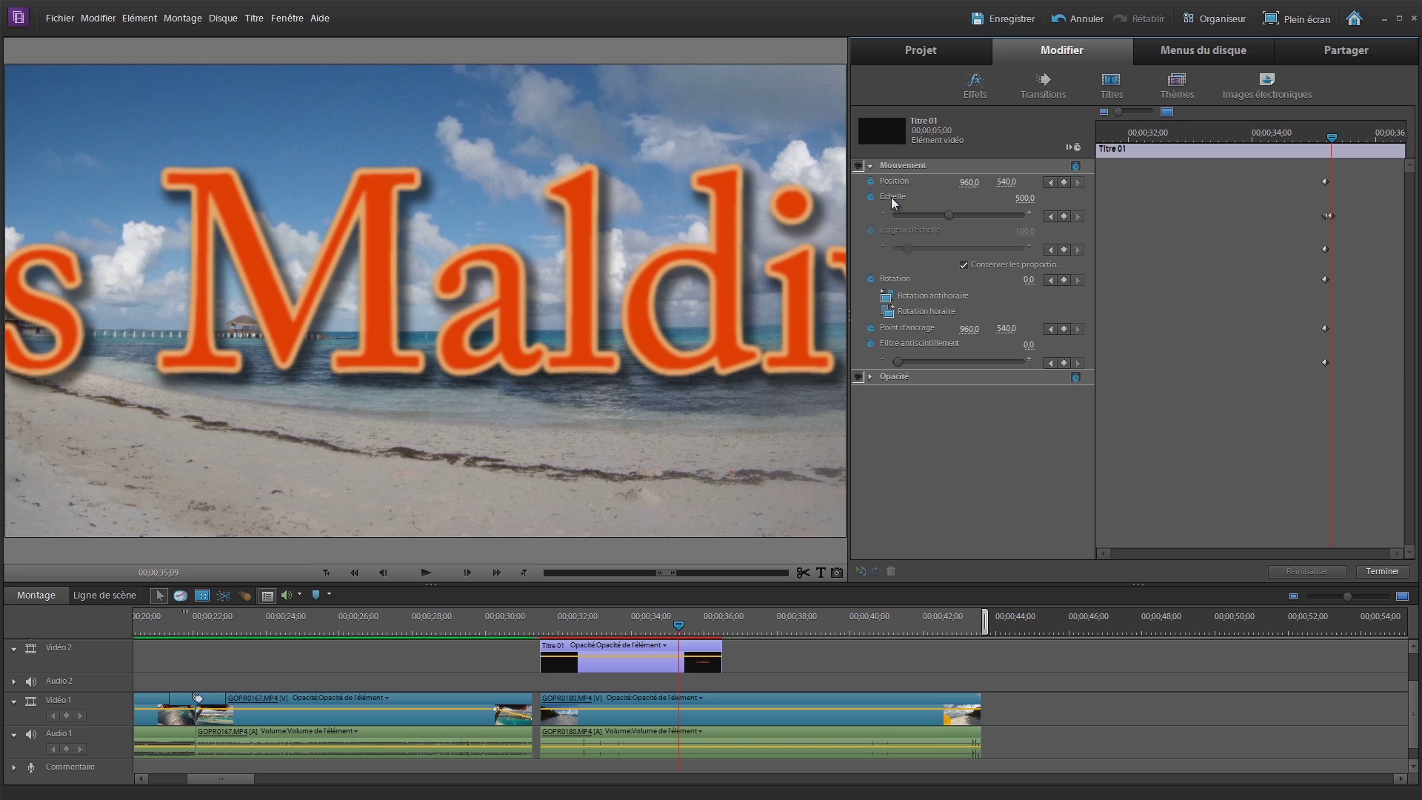
pyautogui.moveTo(722, 651); pyautogui.dragTo(679, 630)
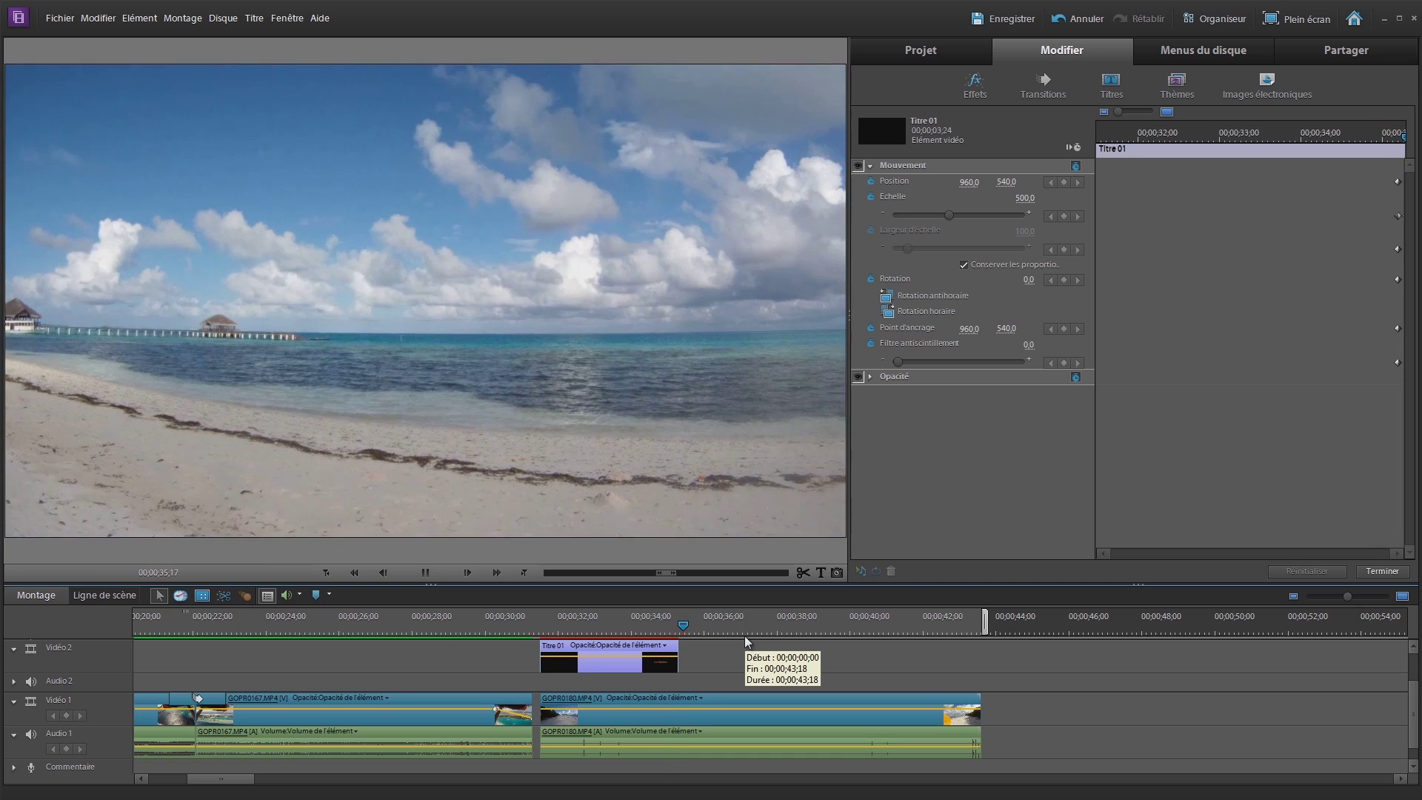
# Step: Play back the end of the title from 00;00;34;26 to check its zoom animation over the beach clip
pyautogui.click(660, 619)
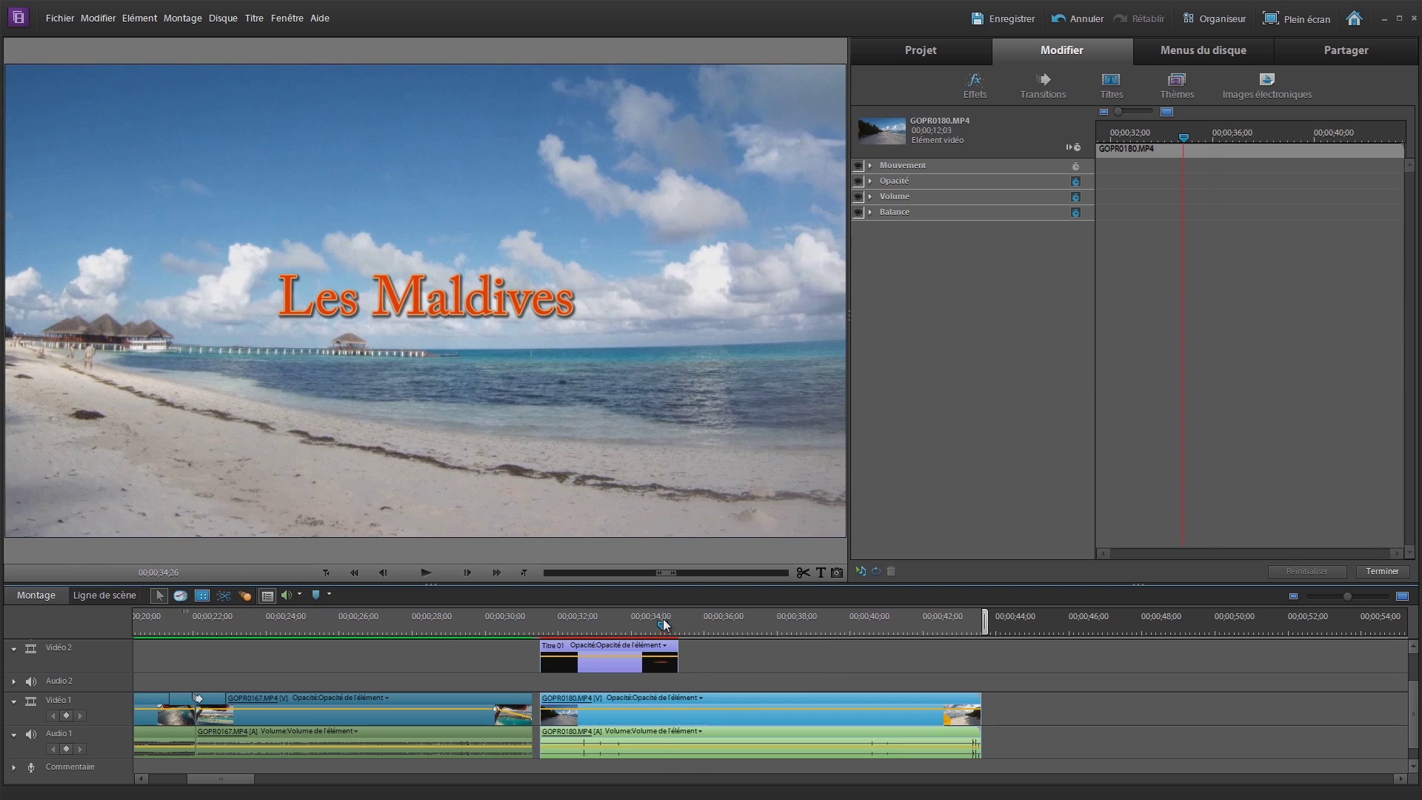
pyautogui.press('space')
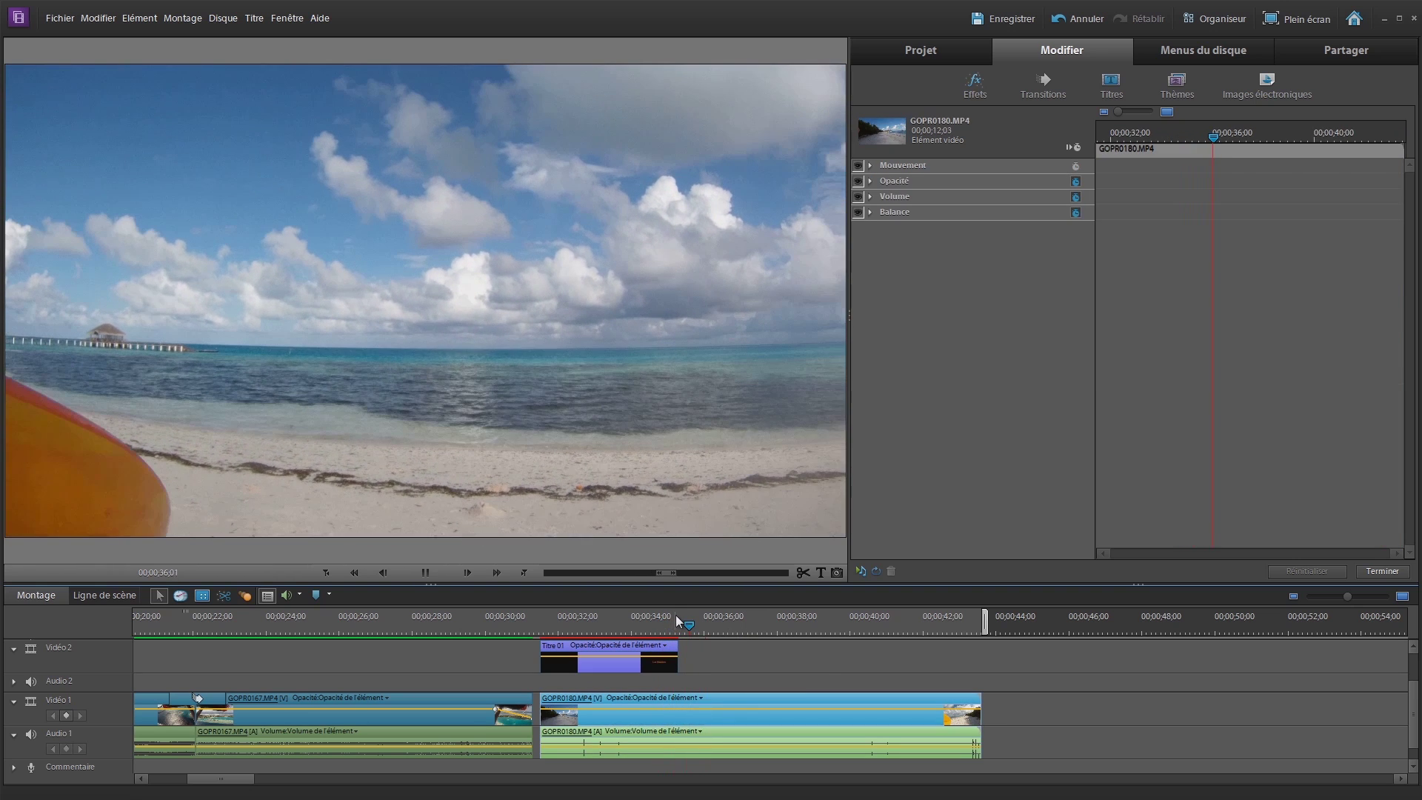
pyautogui.press('space')
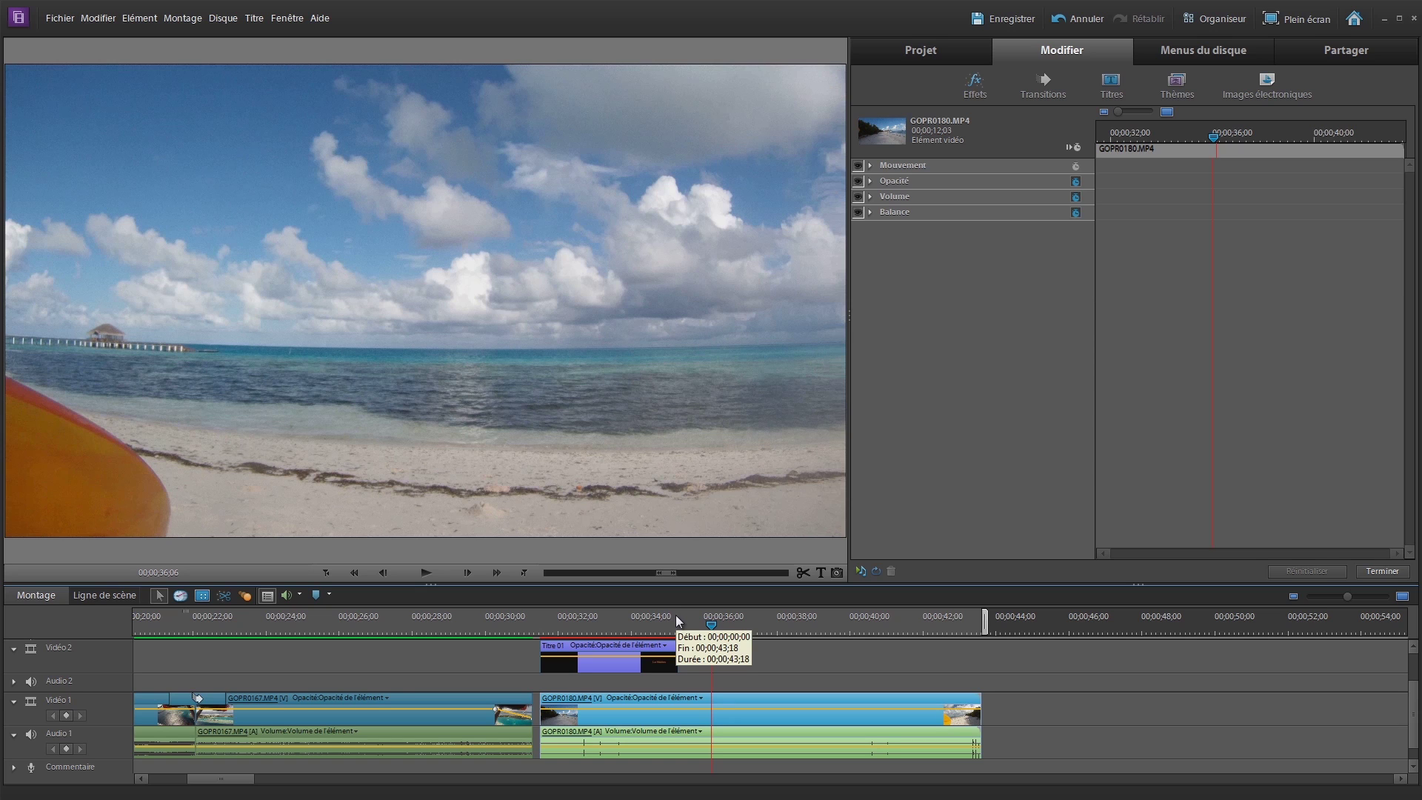
# Step: Reopen the Les Maldives title with the playhead at 00;00;33;29 and examine the available text animations, fonts and font styles
pyautogui.moveTo(675, 615); pyautogui.dragTo(629, 620)
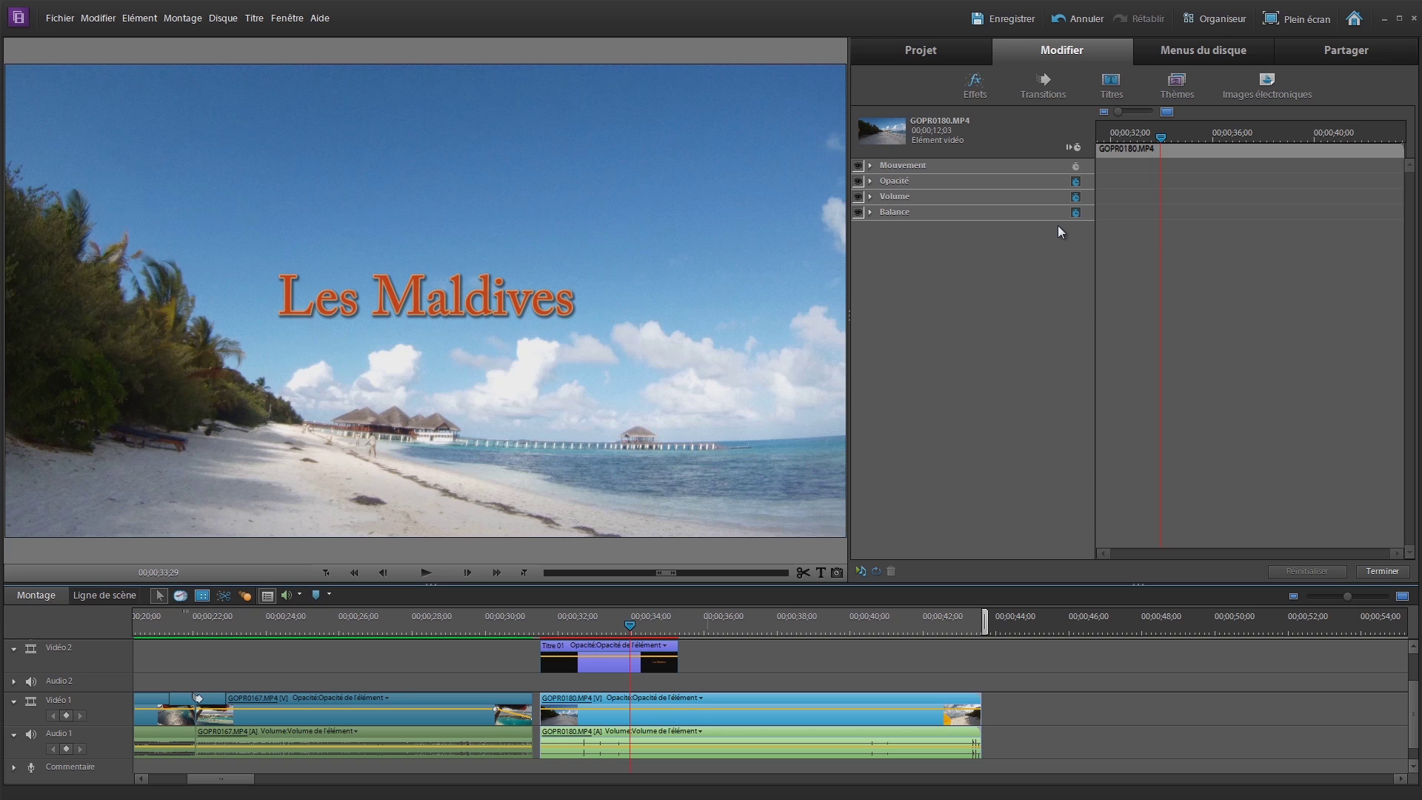
pyautogui.doubleClick(606, 665)
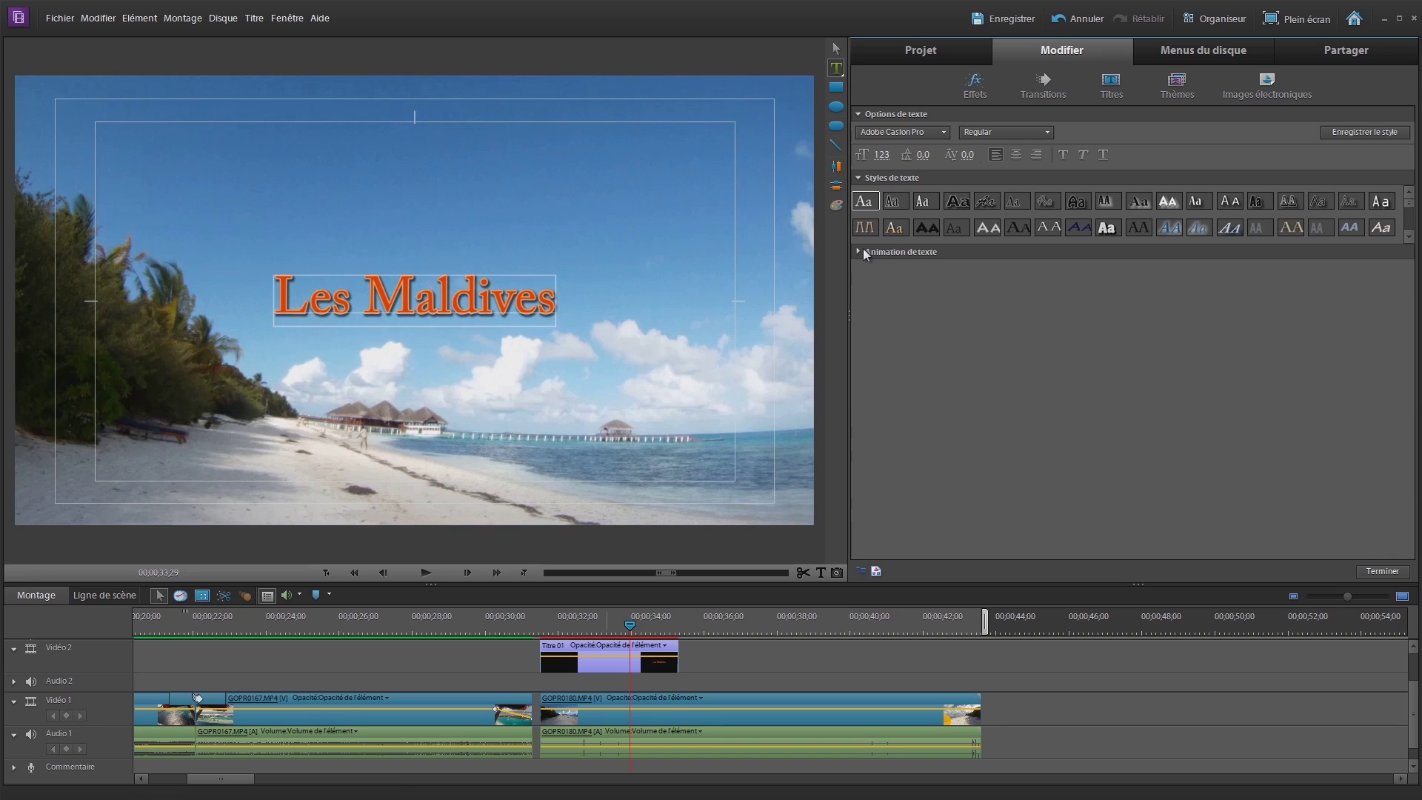
pyautogui.click(858, 251)
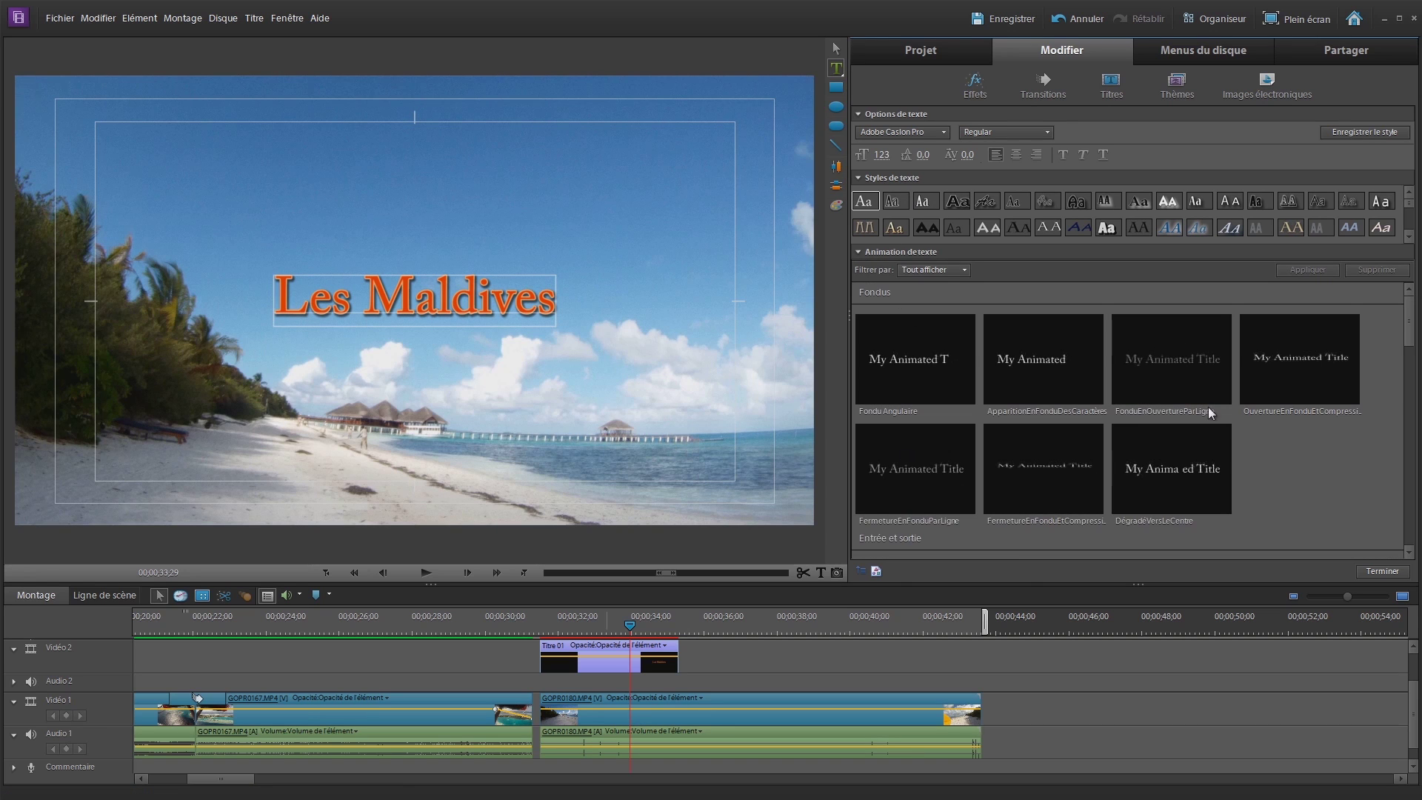
pyautogui.moveTo(1409, 319)
pyautogui.mouseDown()
pyautogui.moveTo(1415, 344)
pyautogui.moveTo(1410, 294)
pyautogui.mouseUp()
pyautogui.click(939, 131)
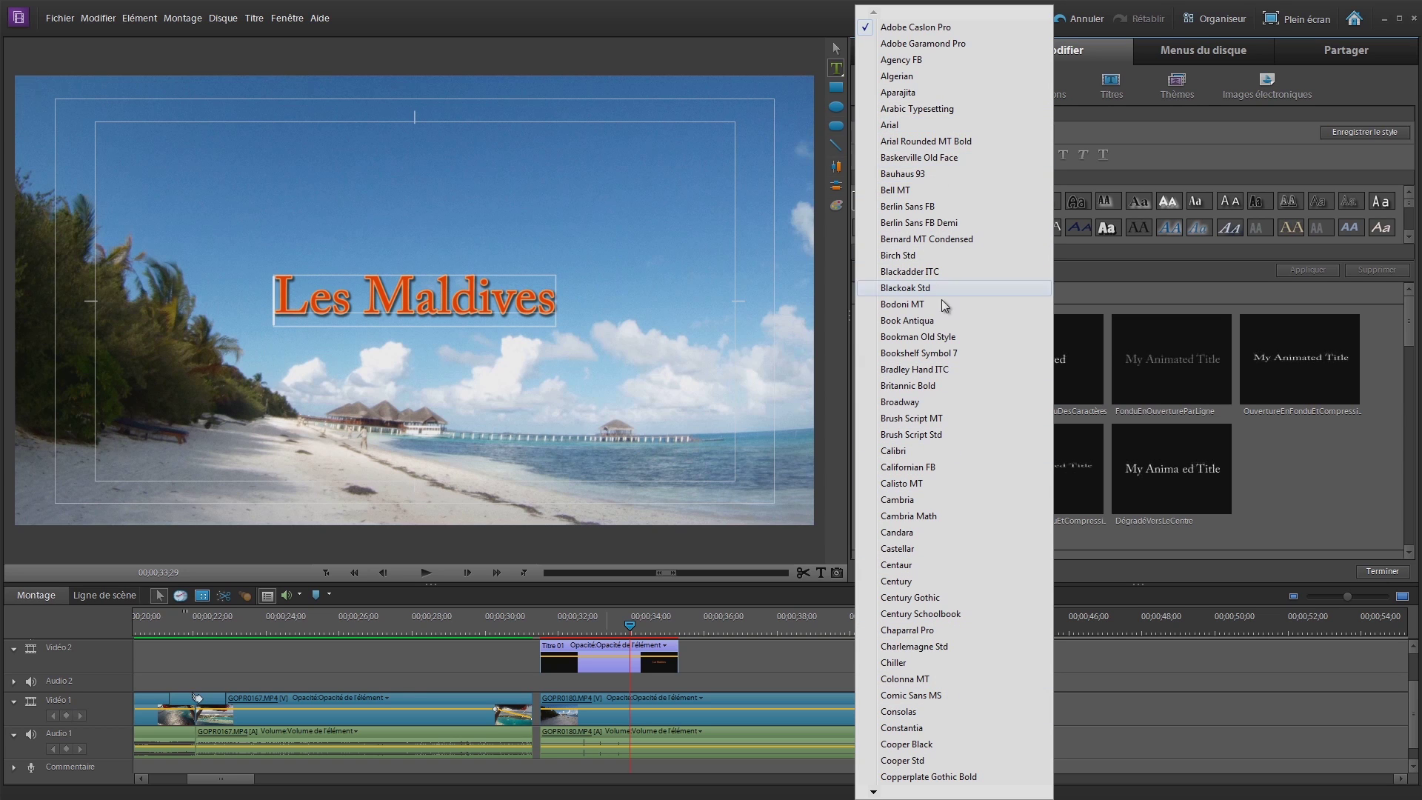
pyautogui.click(1172, 136)
pyautogui.click(1008, 131)
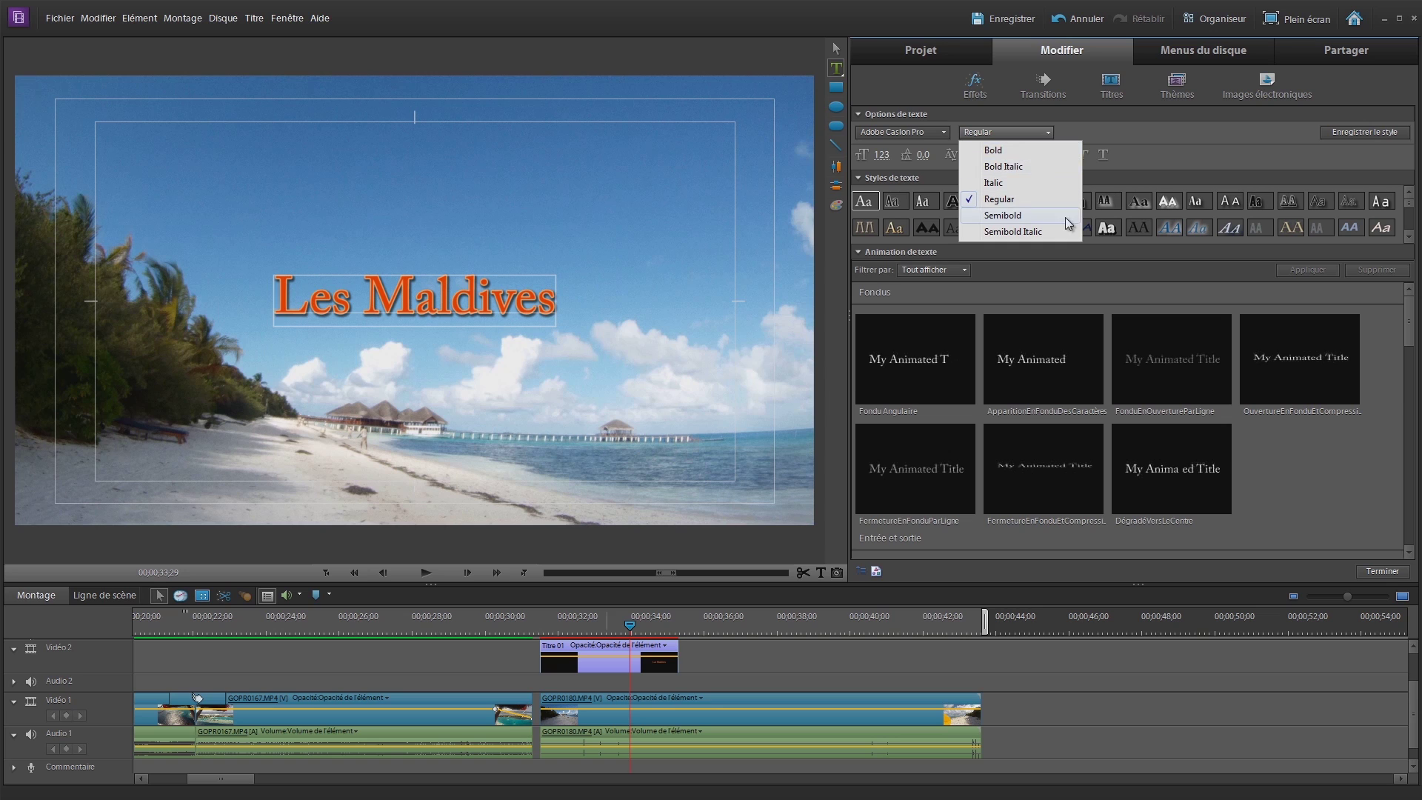
pyautogui.click(1153, 135)
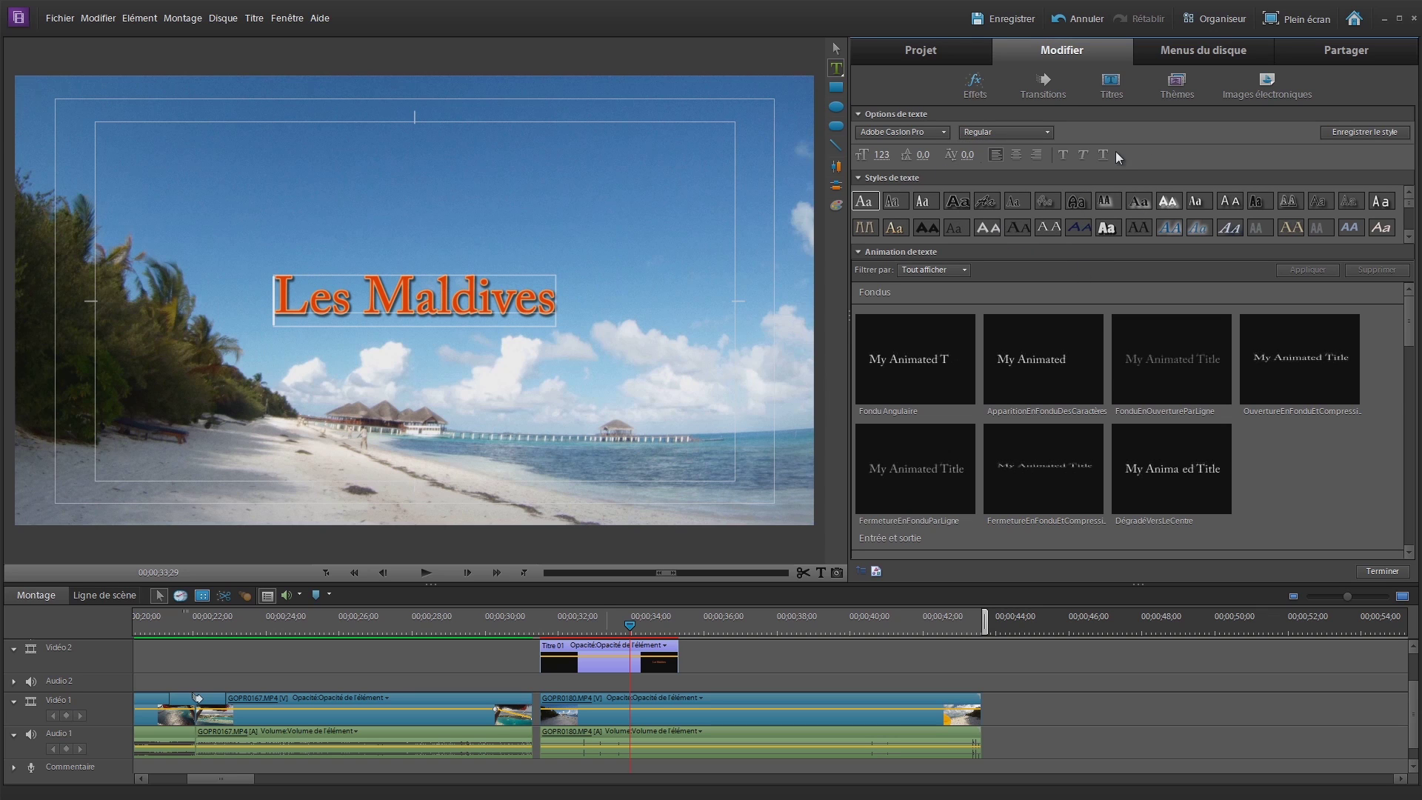